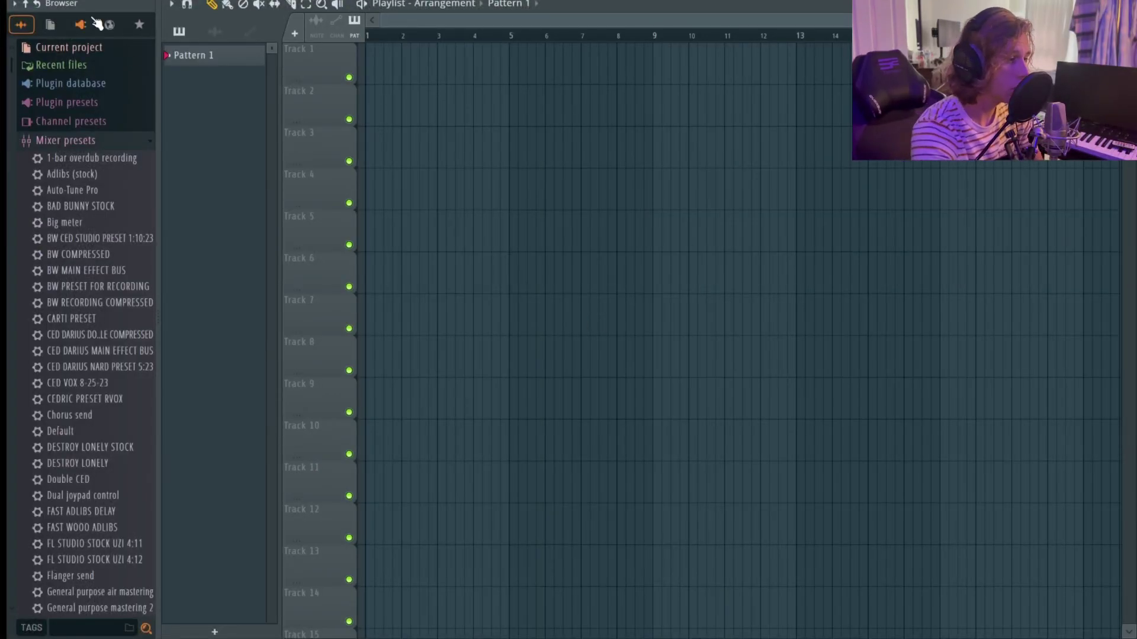
Step: Start a new project from the Empty template and briefly check the empty Mixer
left_click(77, 1)
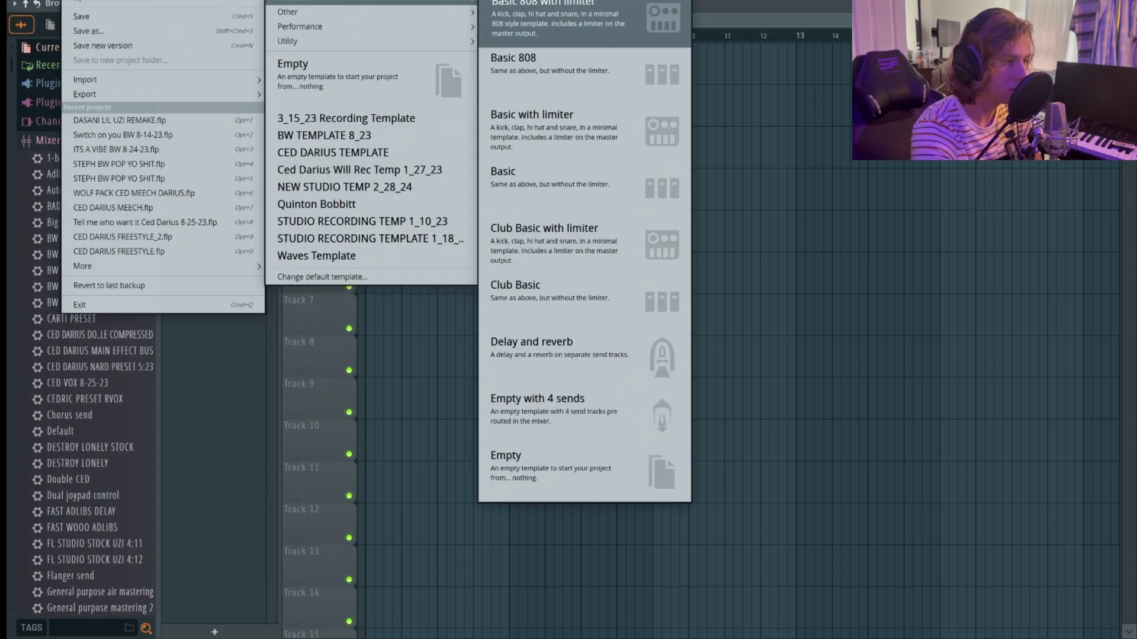
left_click(321, 83)
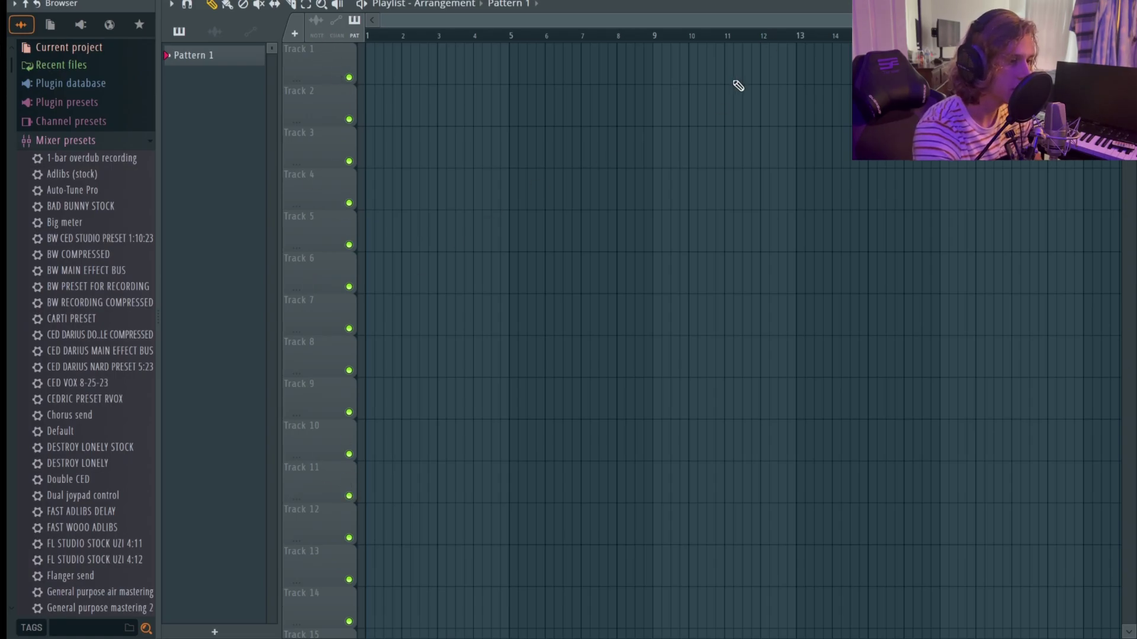
key("F9")
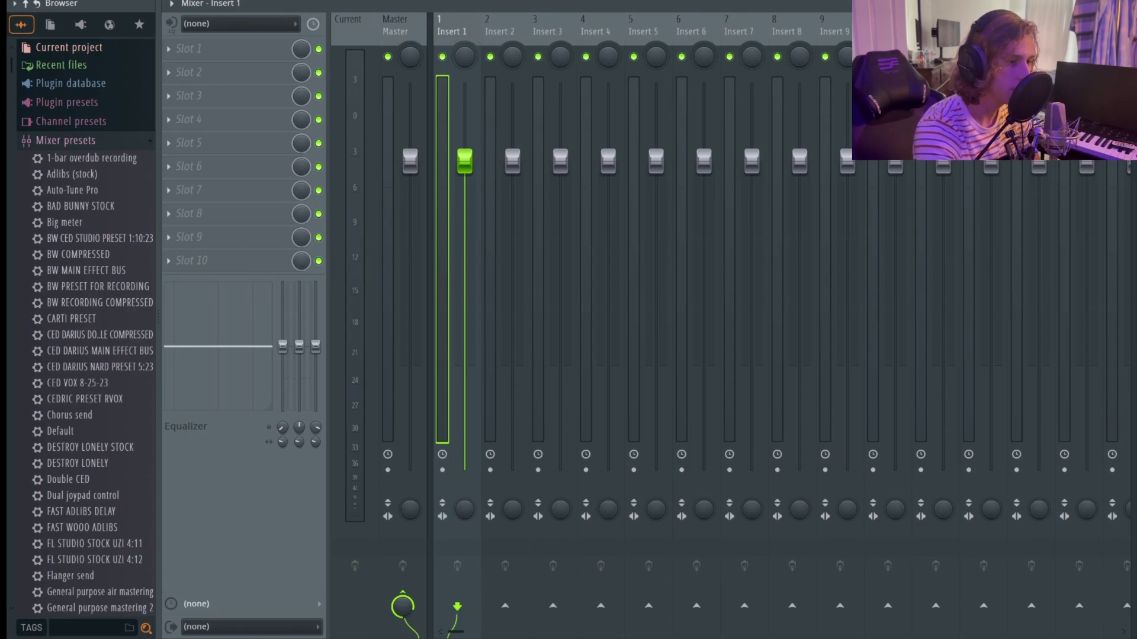
key("F9")
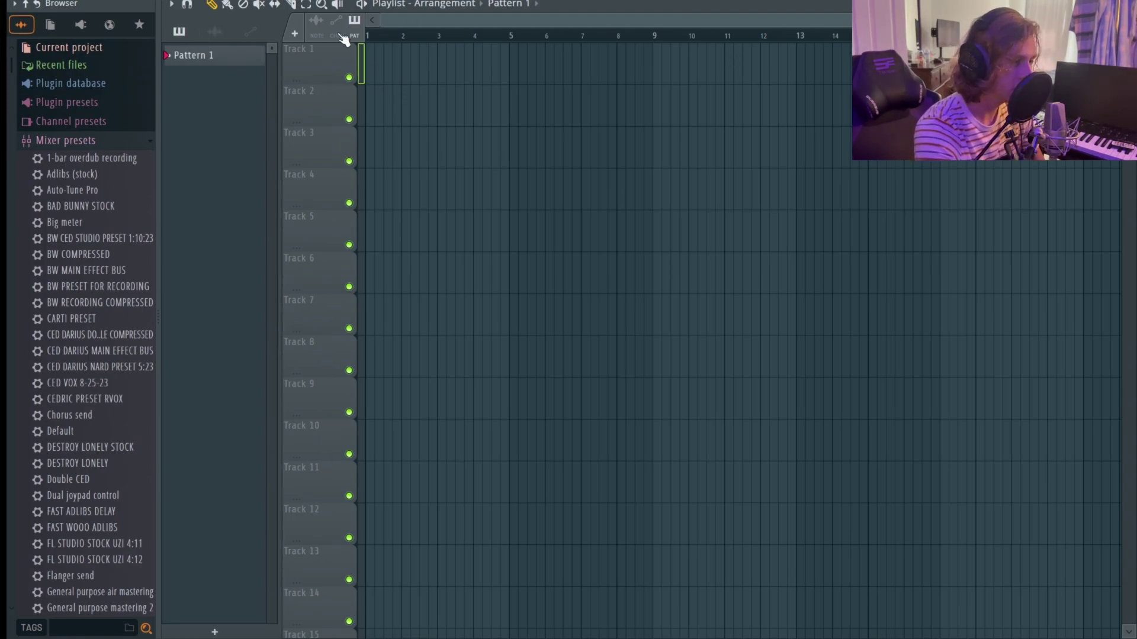
Step: Make playlist tracks 1–10 audio tracks routed to mixer Inserts 1 through 10
right_click(321, 65)
mouse_move(377, 143)
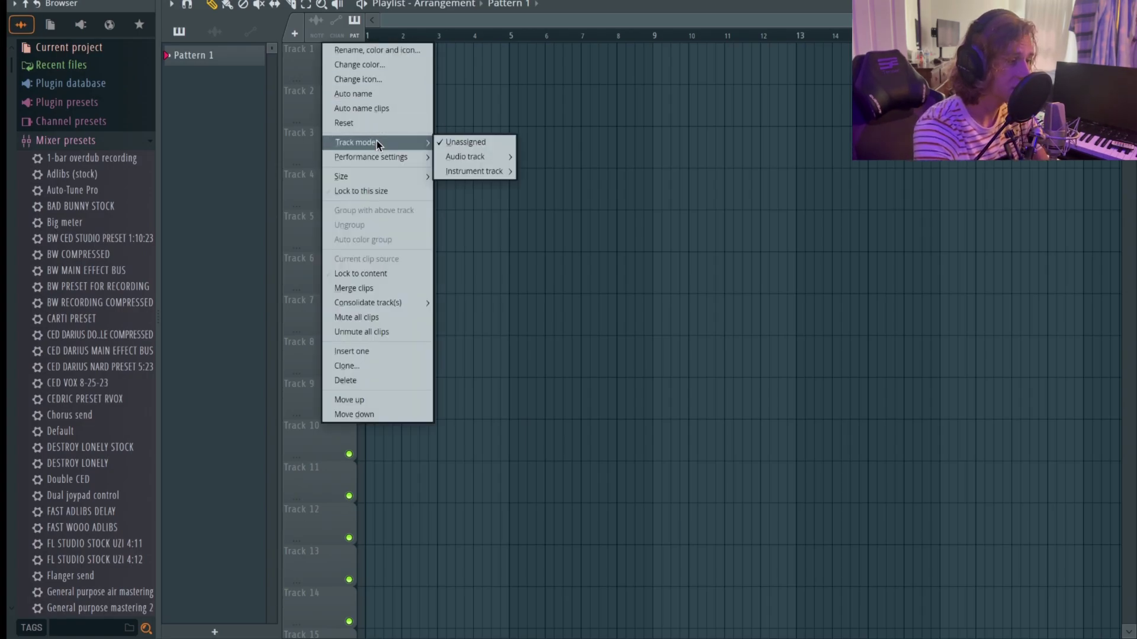
mouse_move(483, 159)
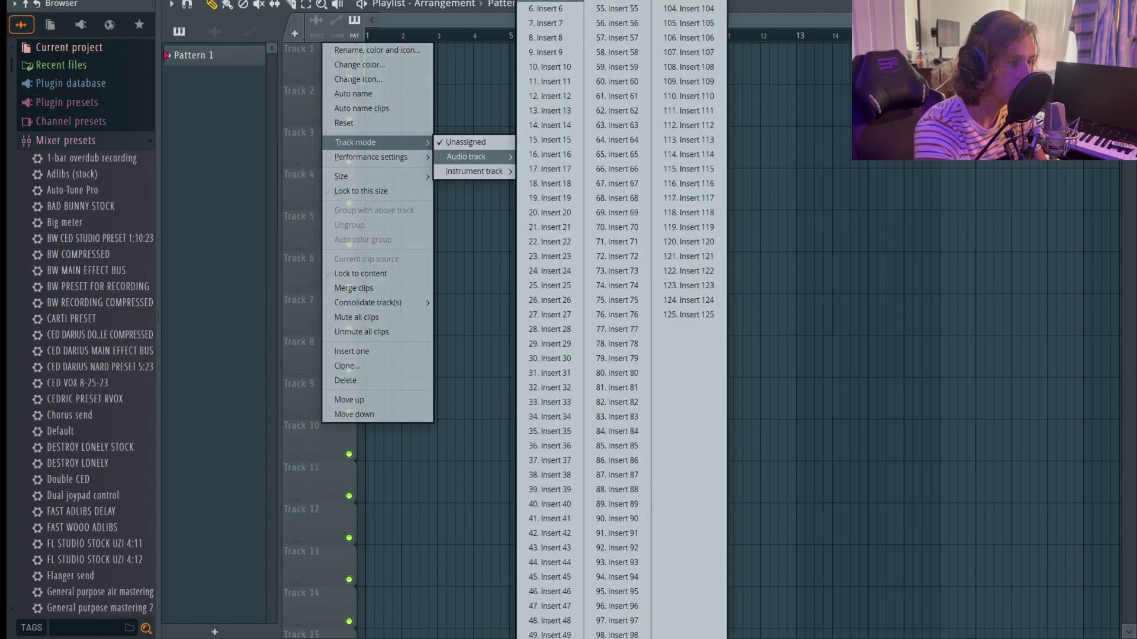
left_click(549, 5)
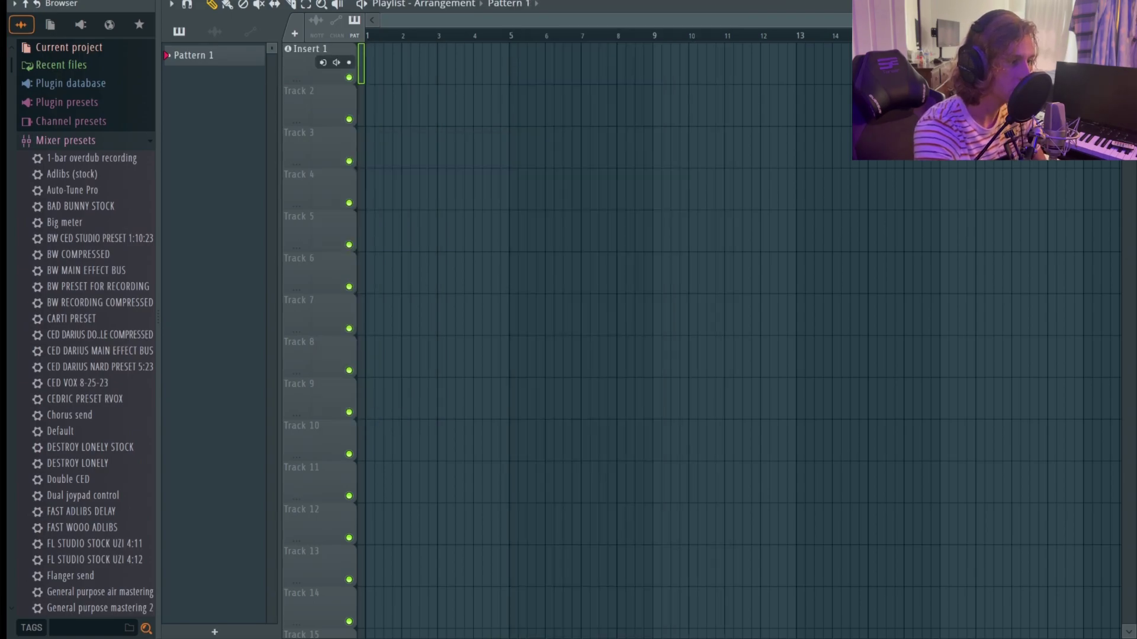
right_click(318, 94)
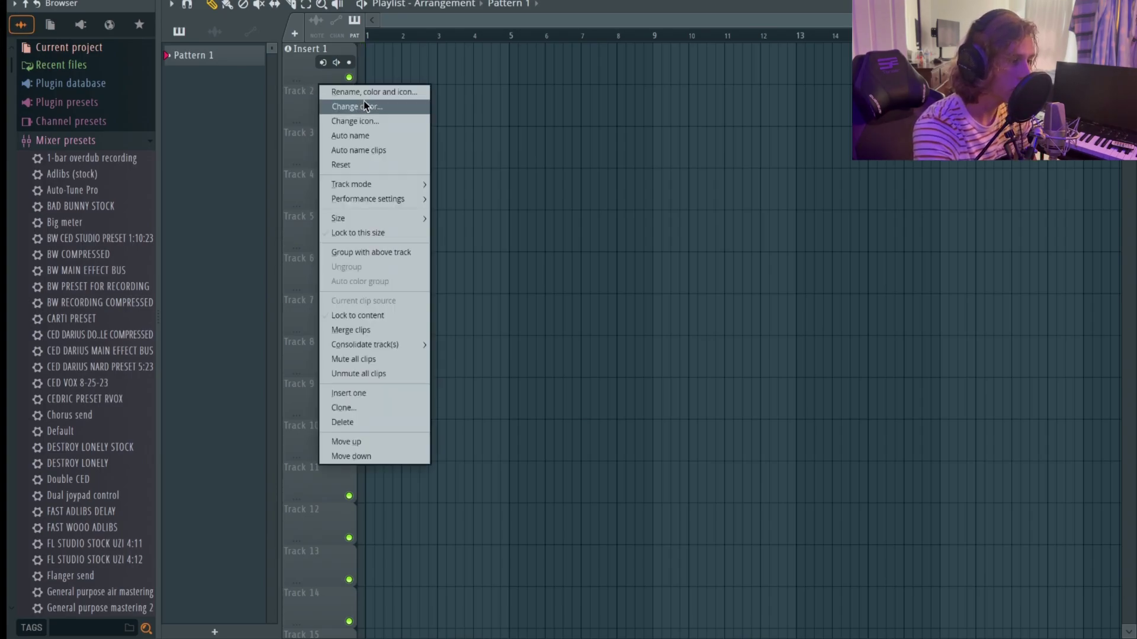
mouse_move(379, 185)
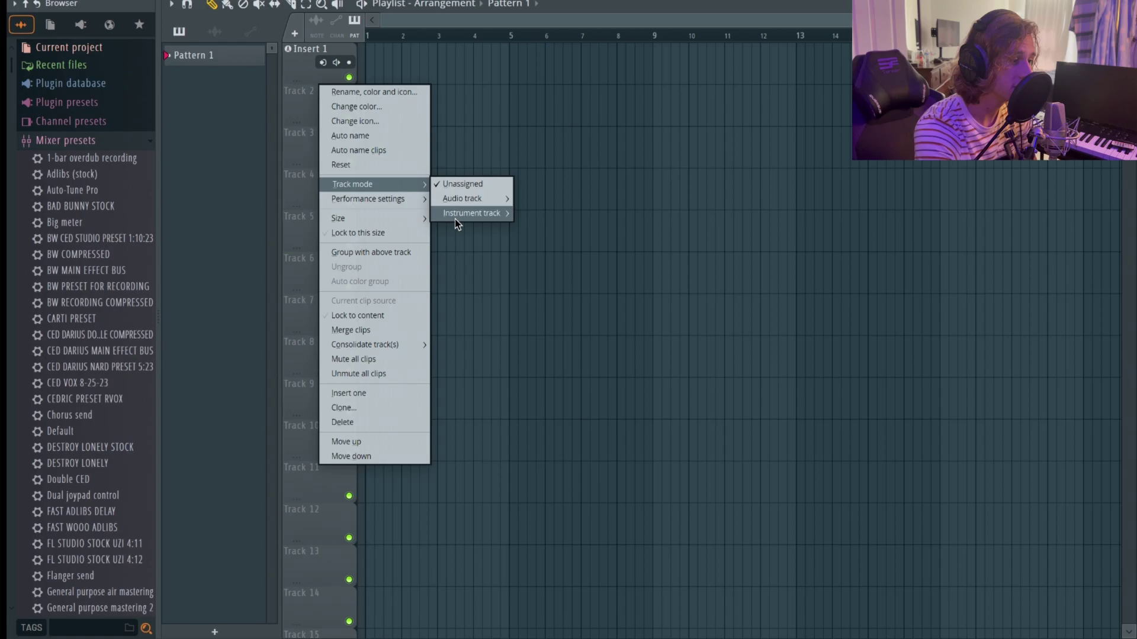
mouse_move(476, 205)
left_click(548, 45)
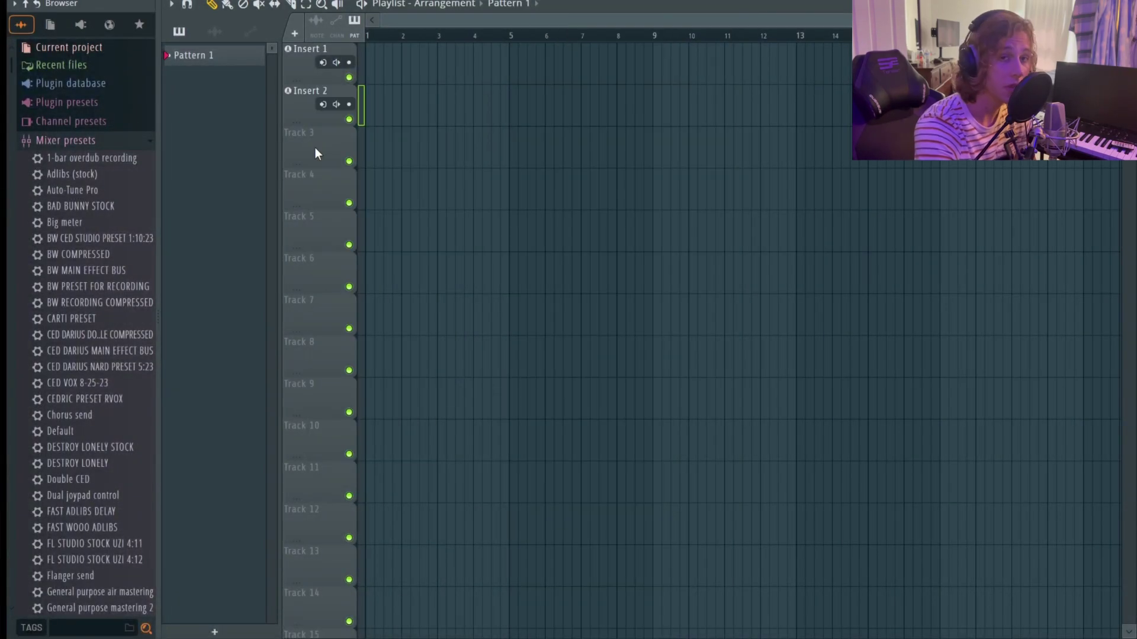
right_click(315, 148)
left_click(367, 320)
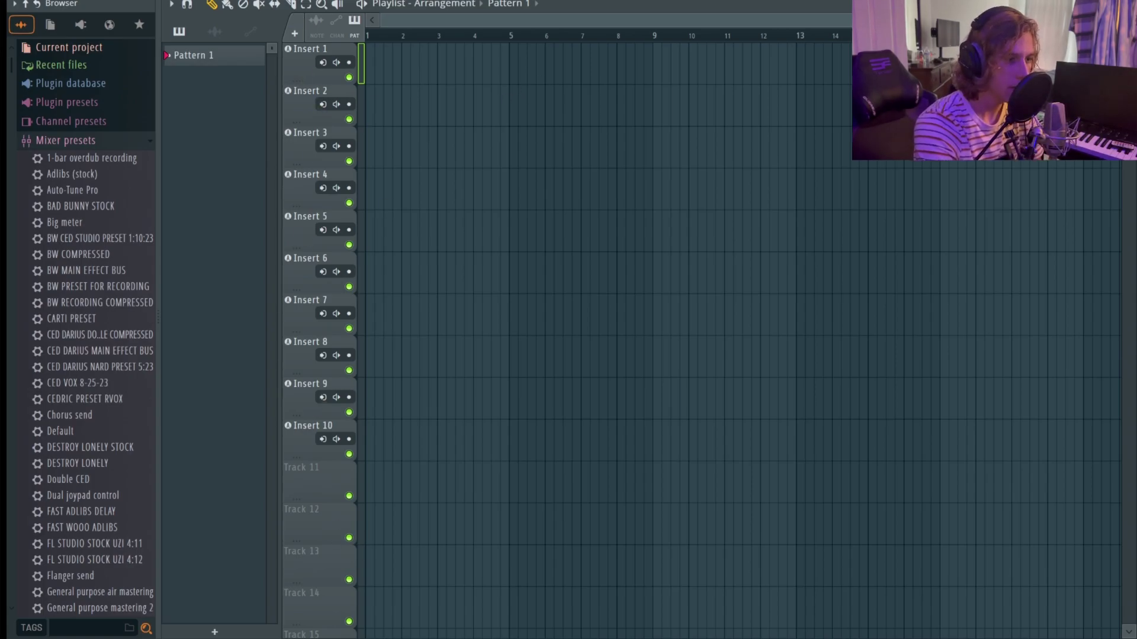
Step: Check the new inserts in the Mixer, selecting Insert 1, then return to the playlist
key("F9")
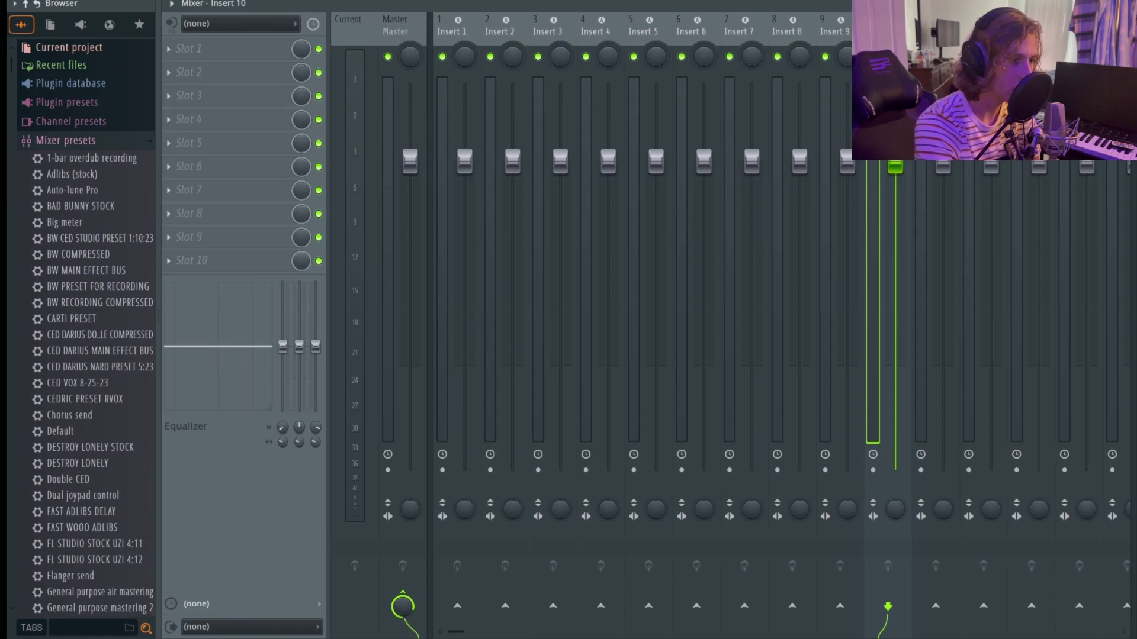
left_click(457, 37)
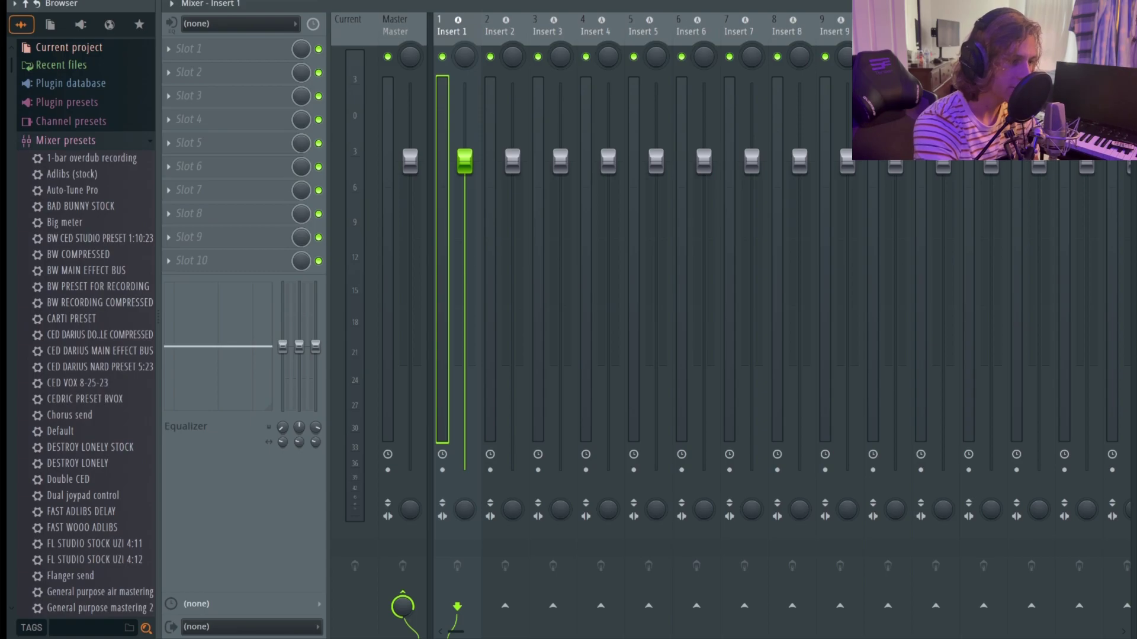
key("F9")
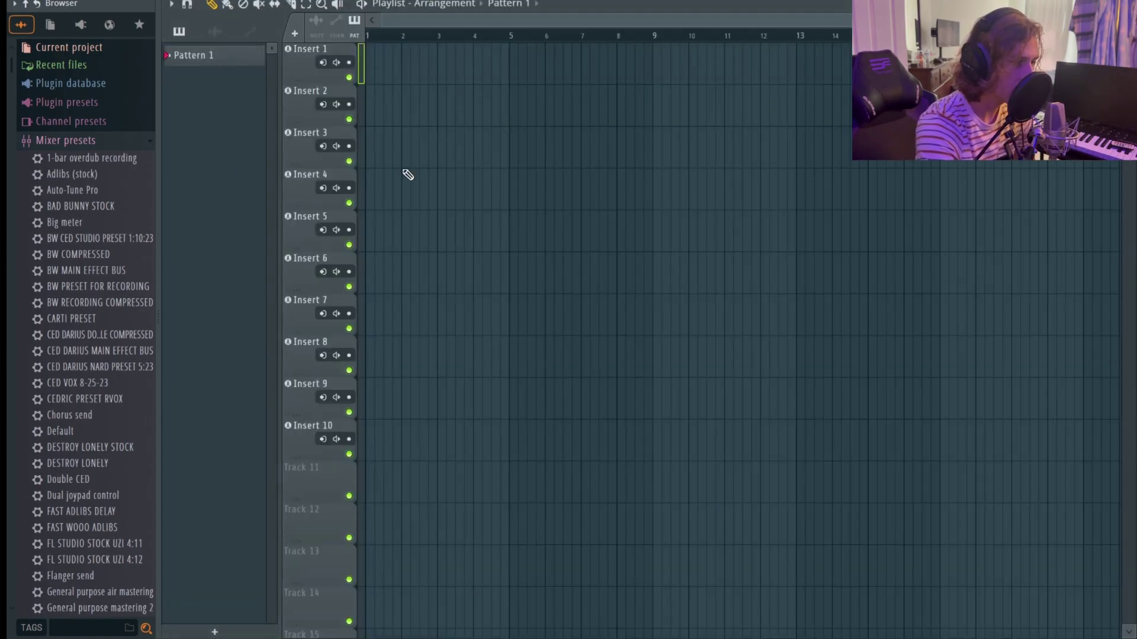
Step: Rename the Insert 1 playlist track to BEAT
right_click(308, 54)
left_click(368, 52)
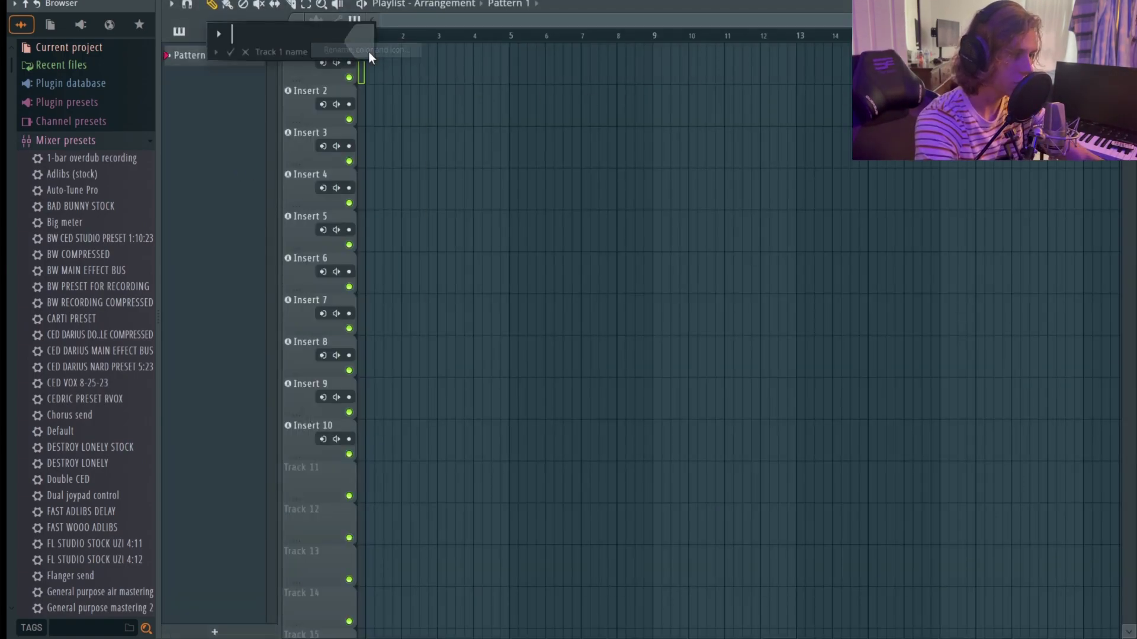
type("BEAT")
key("Return")
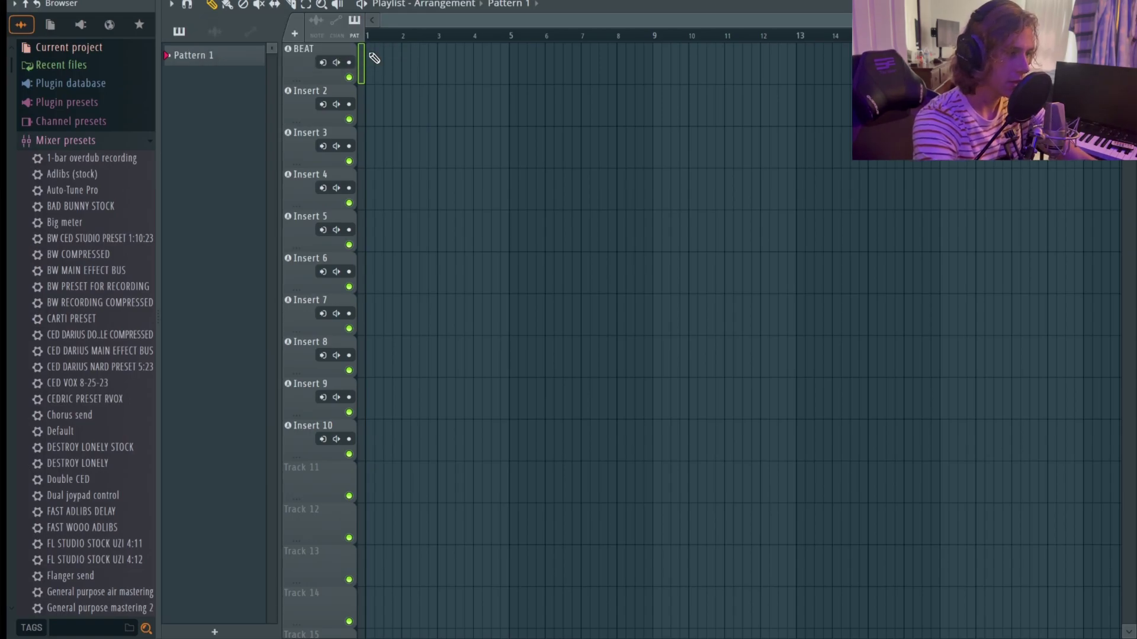
Step: Colour the BEAT track turquoise (Teal #2B7F82) and show its insert in the mixer
right_click(296, 73)
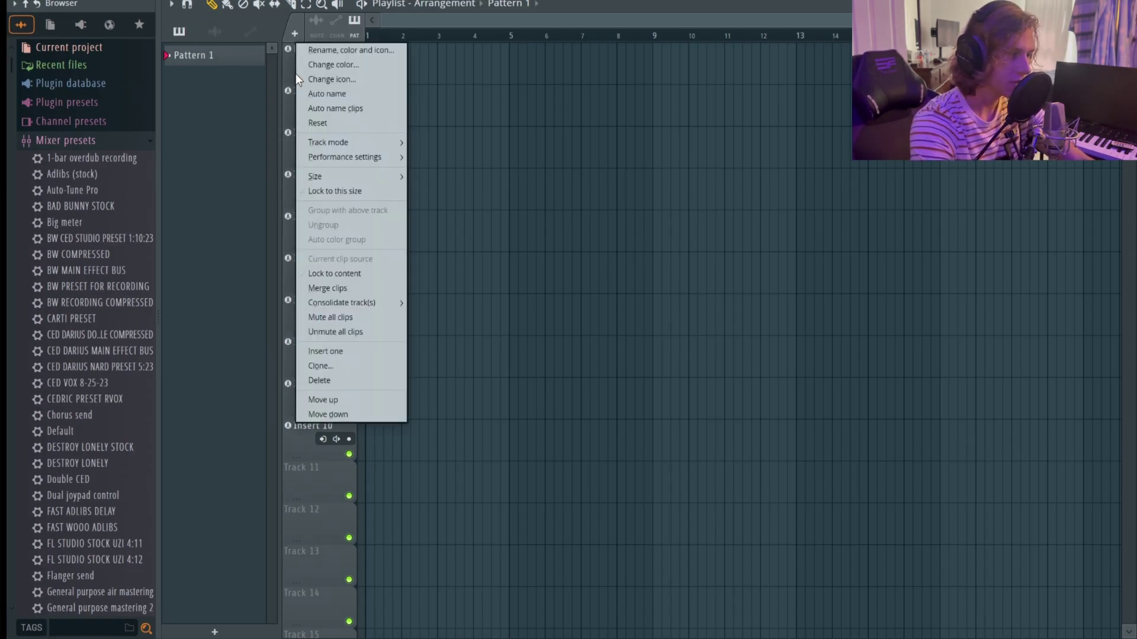
left_click(351, 65)
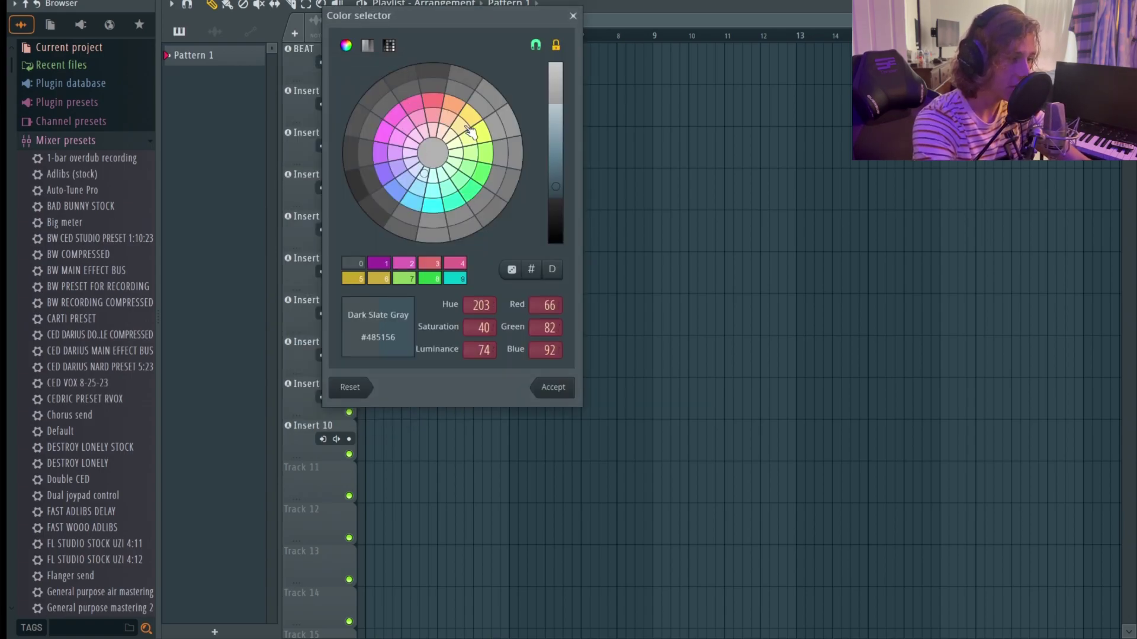
left_click(433, 206)
left_click_drag(557, 187, 559, 149)
left_click(553, 387)
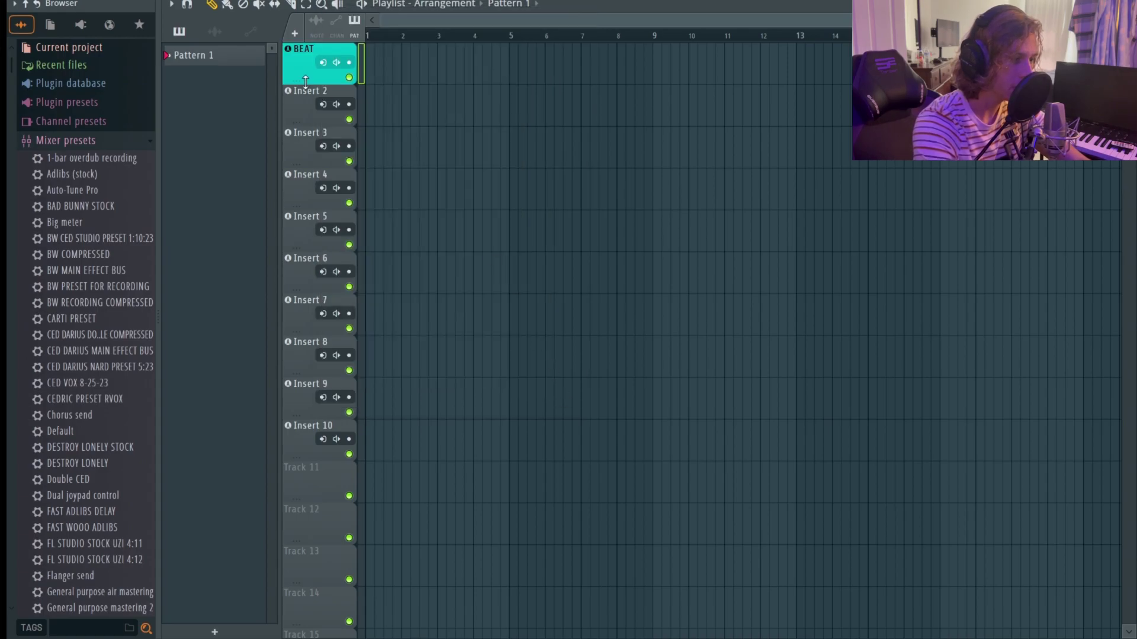
key("F9")
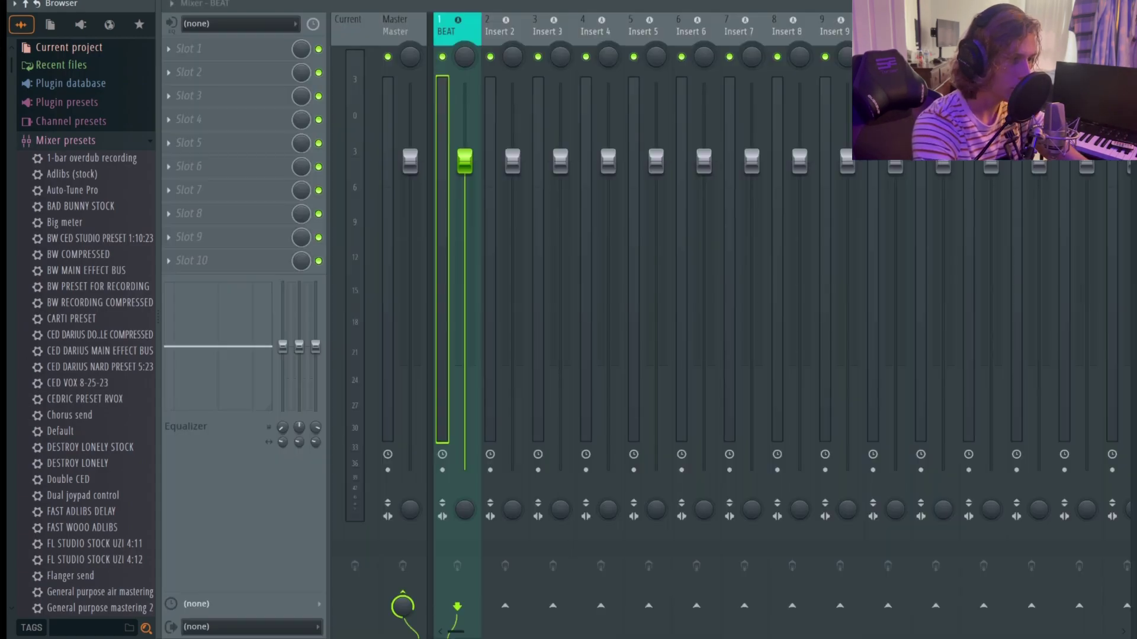
Step: Rename mixer Insert 2 to VOCAL BUS and colour it light green
left_click(503, 33)
right_click(511, 31)
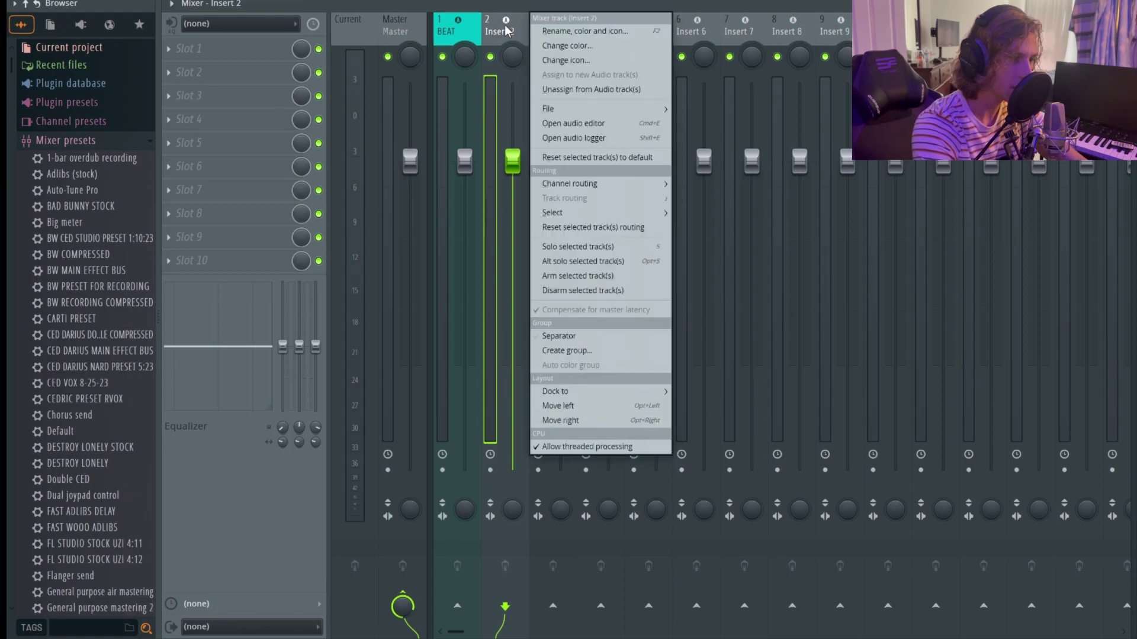
left_click(556, 27)
key("BackSpace")
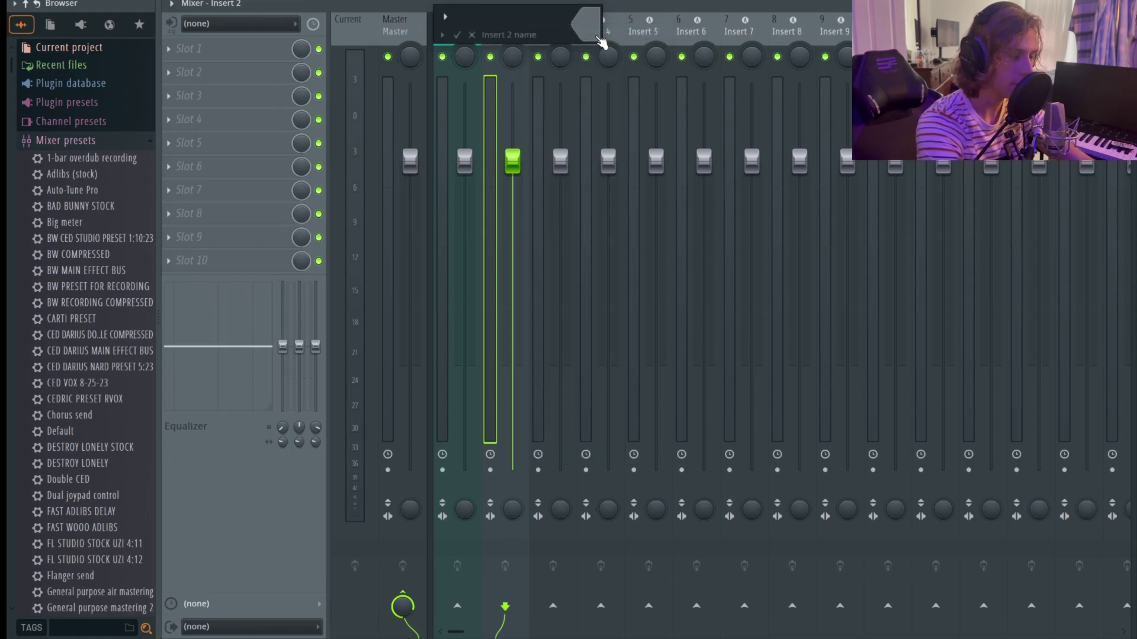
type("VOCAL")
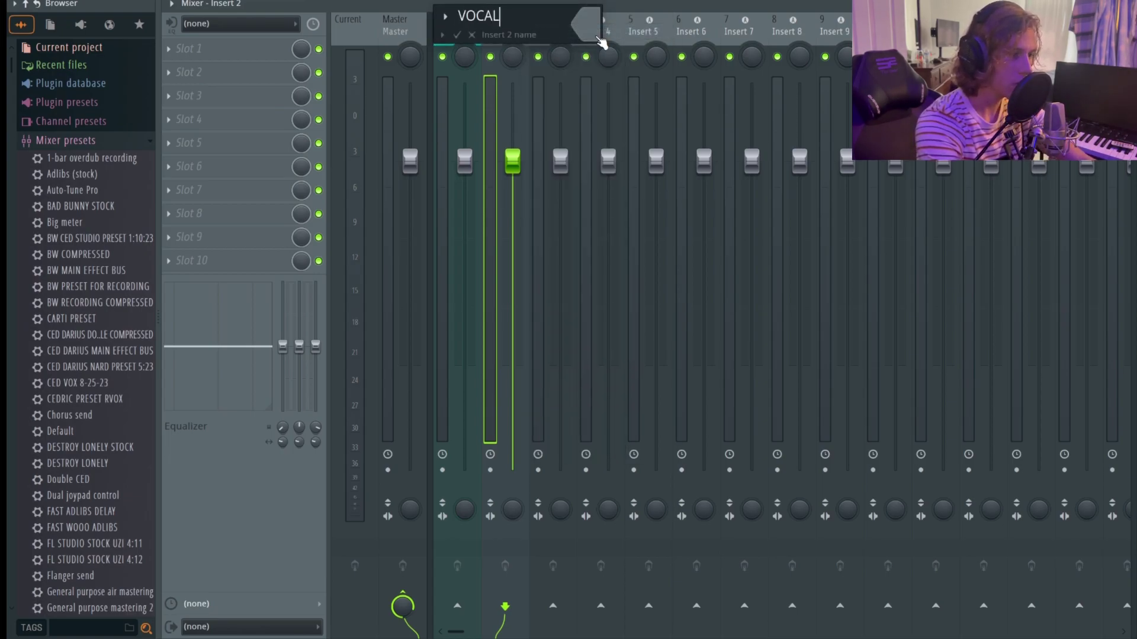
type(" BUS")
key("Return")
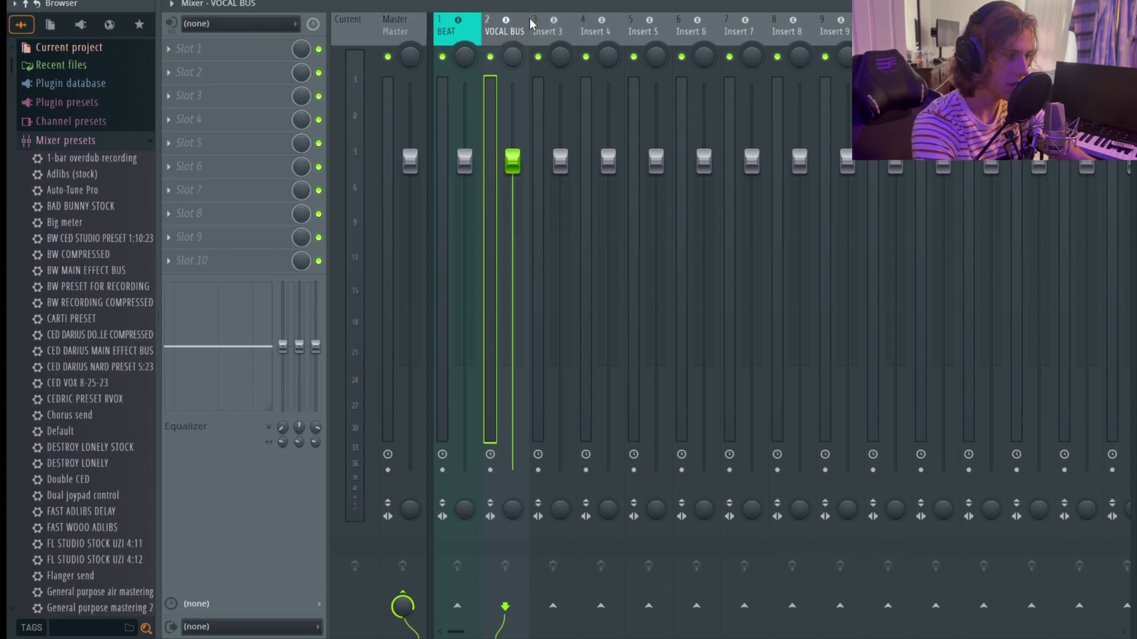
key("alt+c")
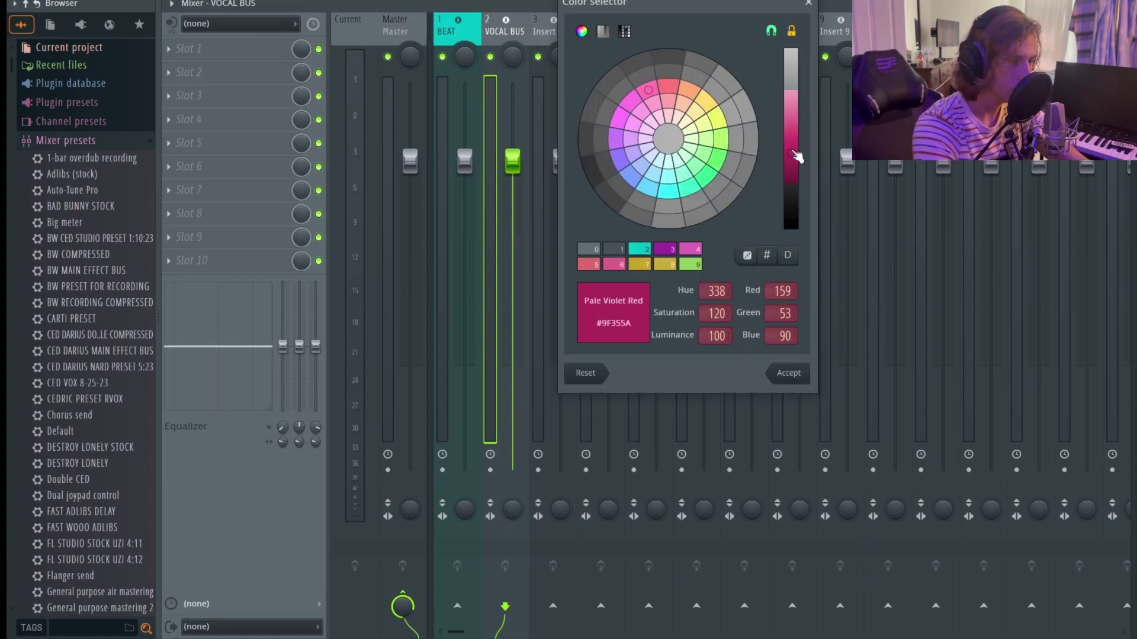
left_click(718, 159)
left_click_drag(796, 156, 798, 113)
left_click(788, 373)
Step: Rename mixer Insert 3 to PREAMP
left_click(554, 27)
right_click(563, 27)
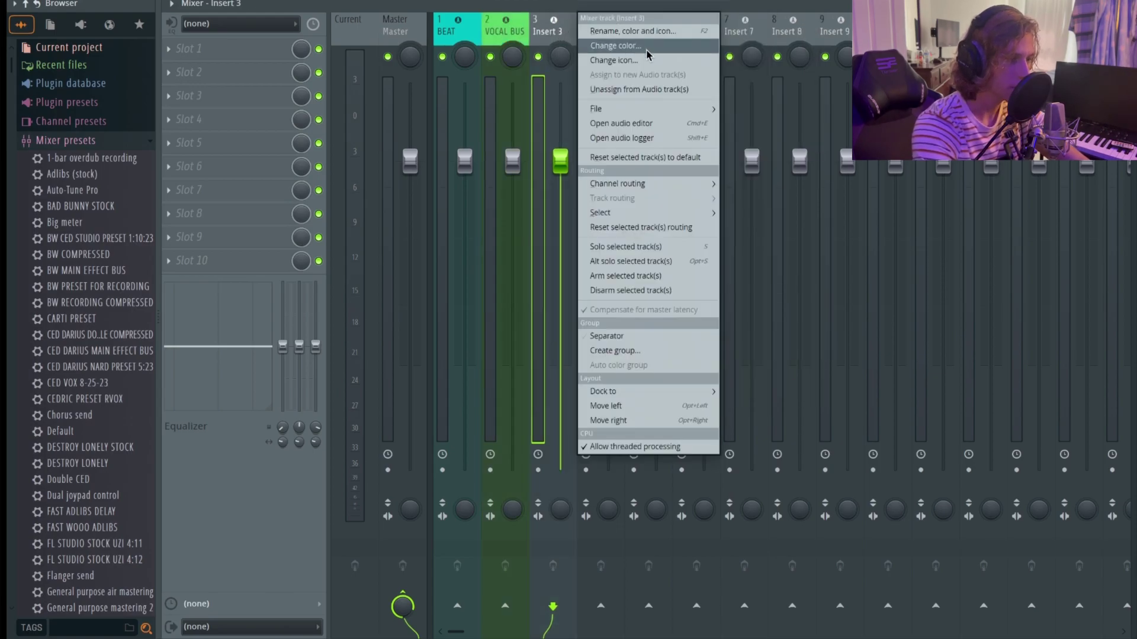
left_click(651, 31)
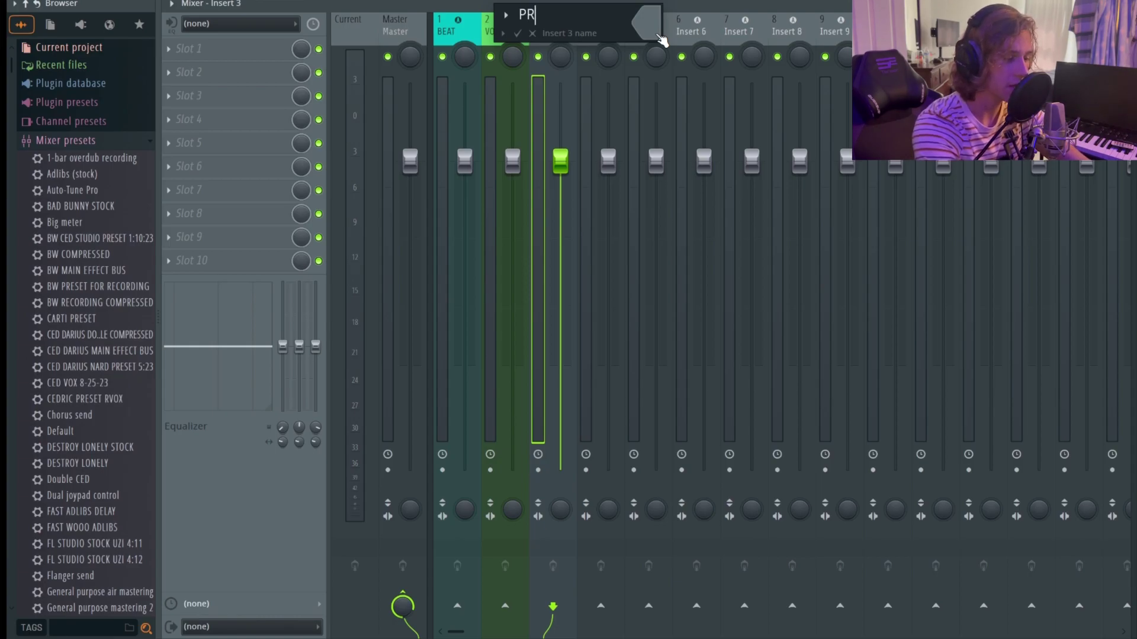
type("PRE")
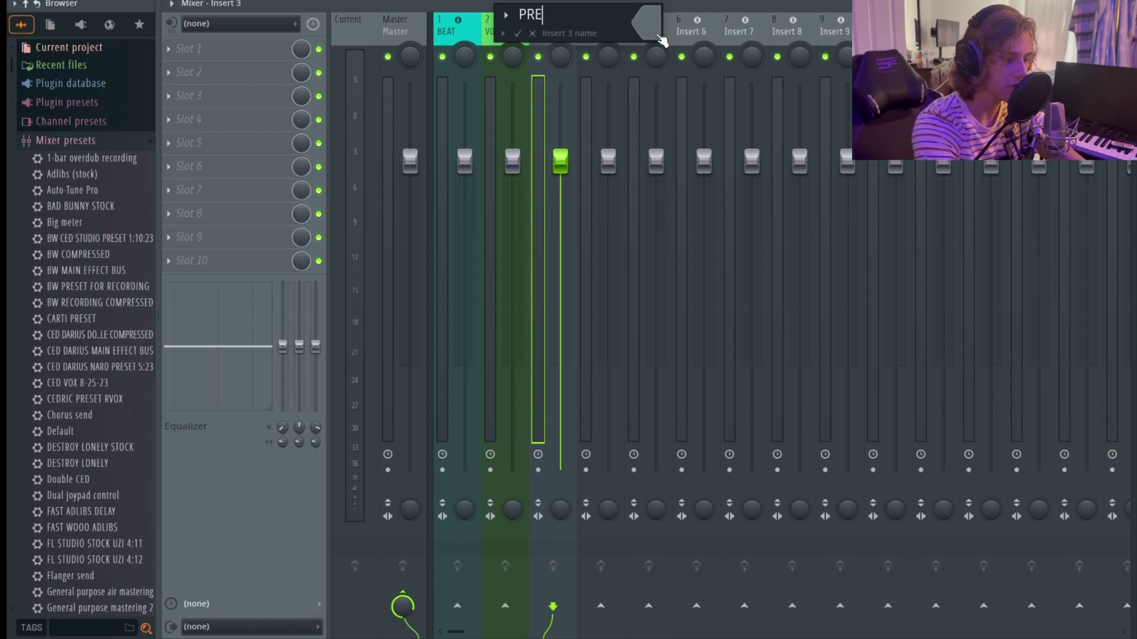
type("AM<")
key("BackSpace")
key("BackSpace")
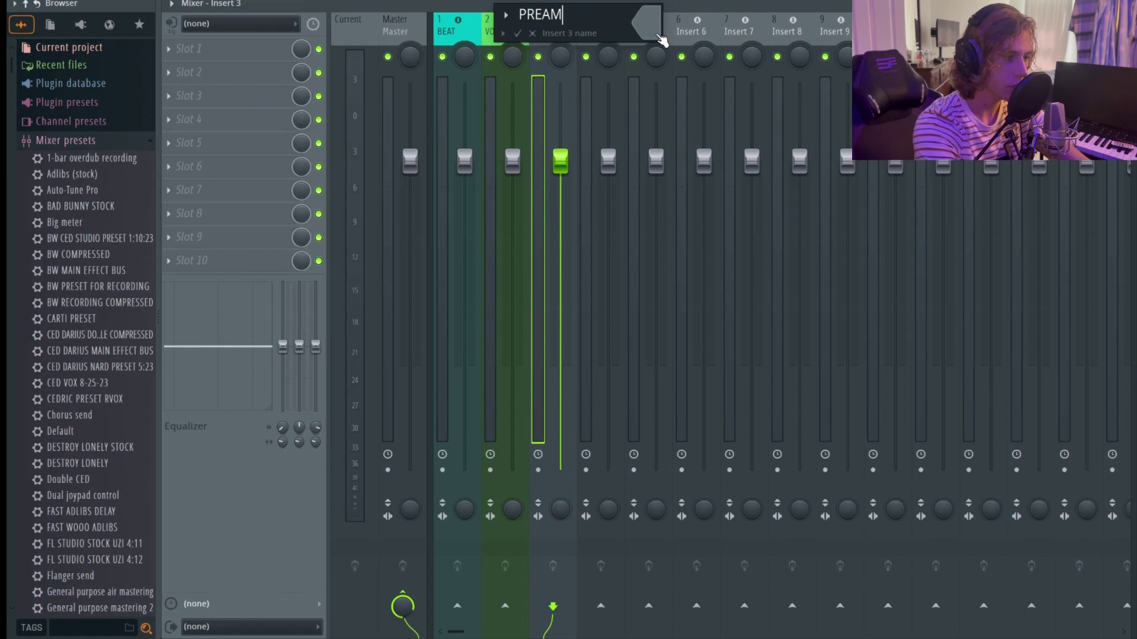
type("P")
key("Return")
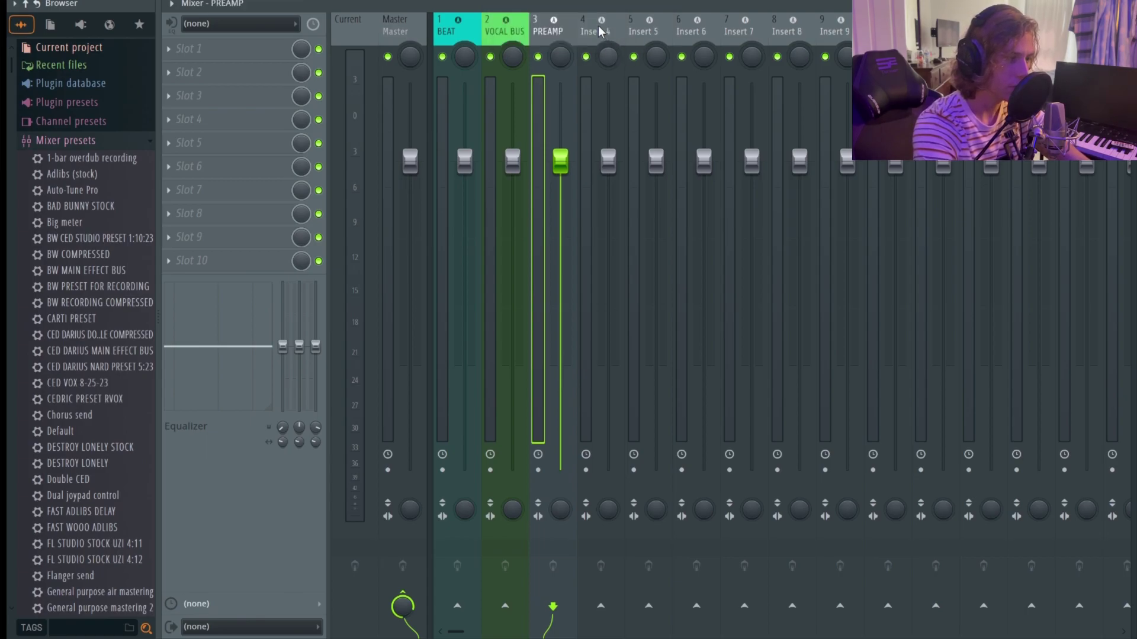
Step: Colour the PREAMP track a light yellow-green khaki (#C1CF6F)
right_click(540, 35)
left_click(598, 45)
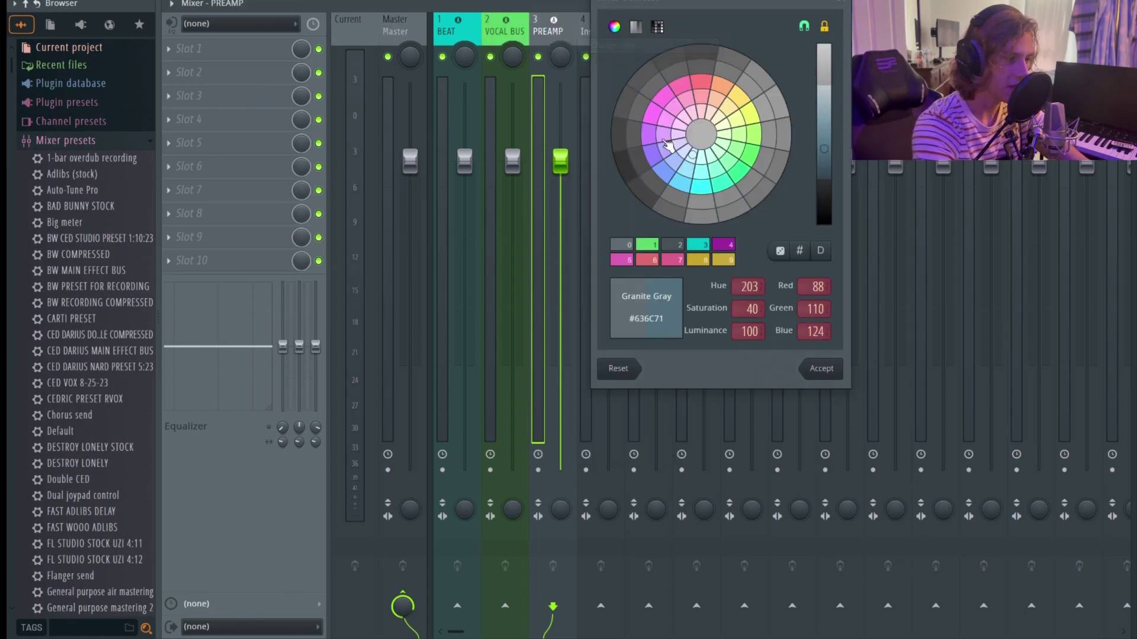
left_click(751, 116)
left_click_drag(824, 148, 824, 111)
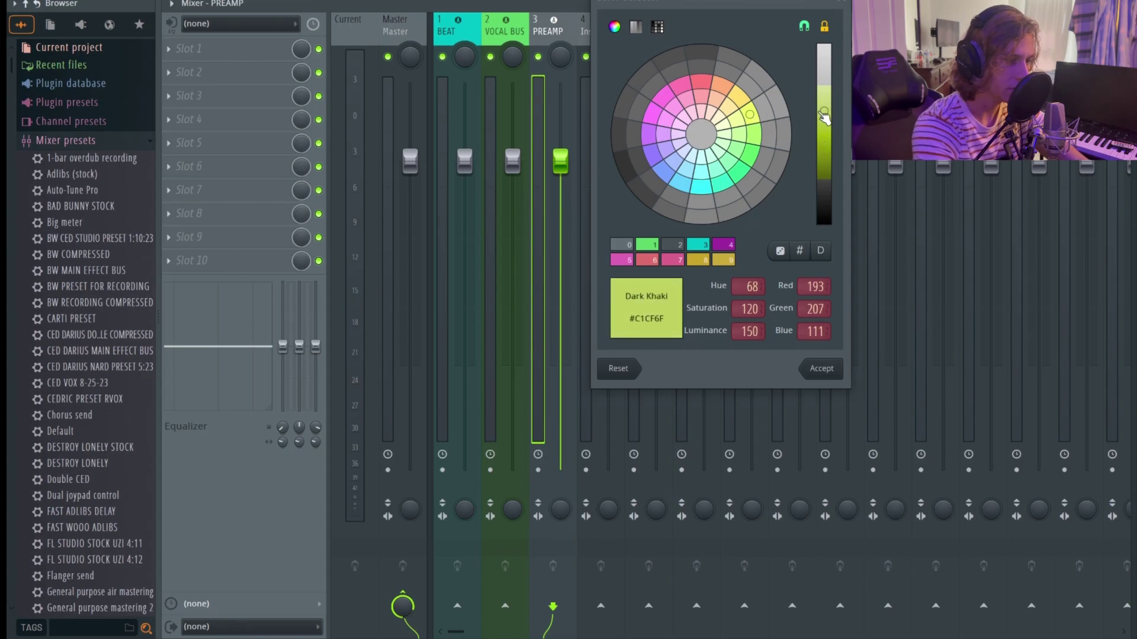
left_click(828, 369)
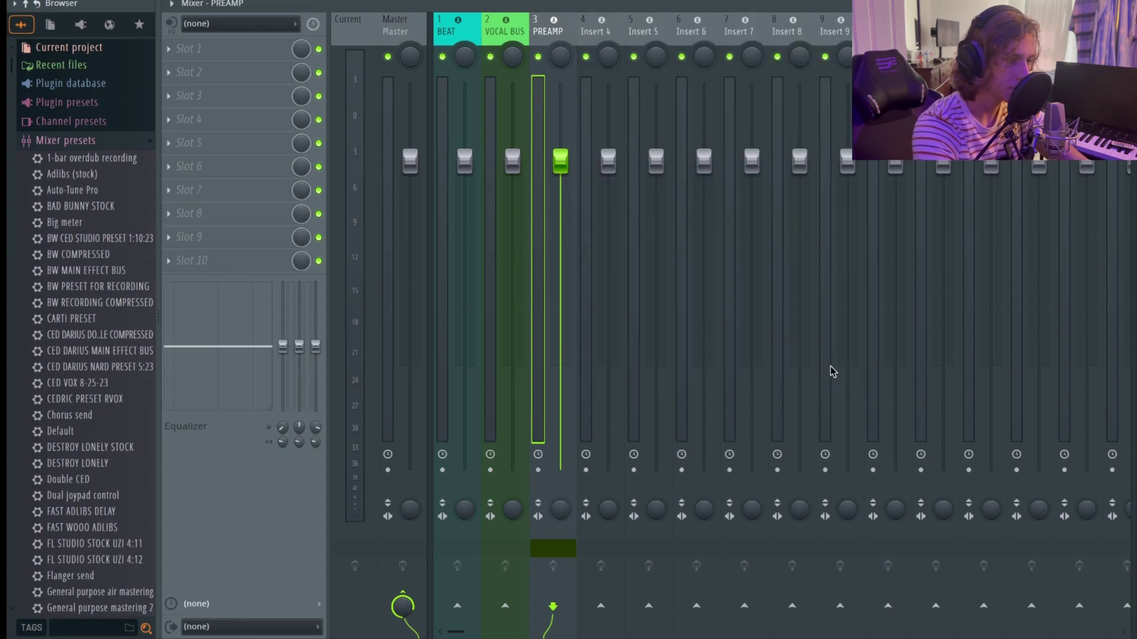
left_click(591, 34)
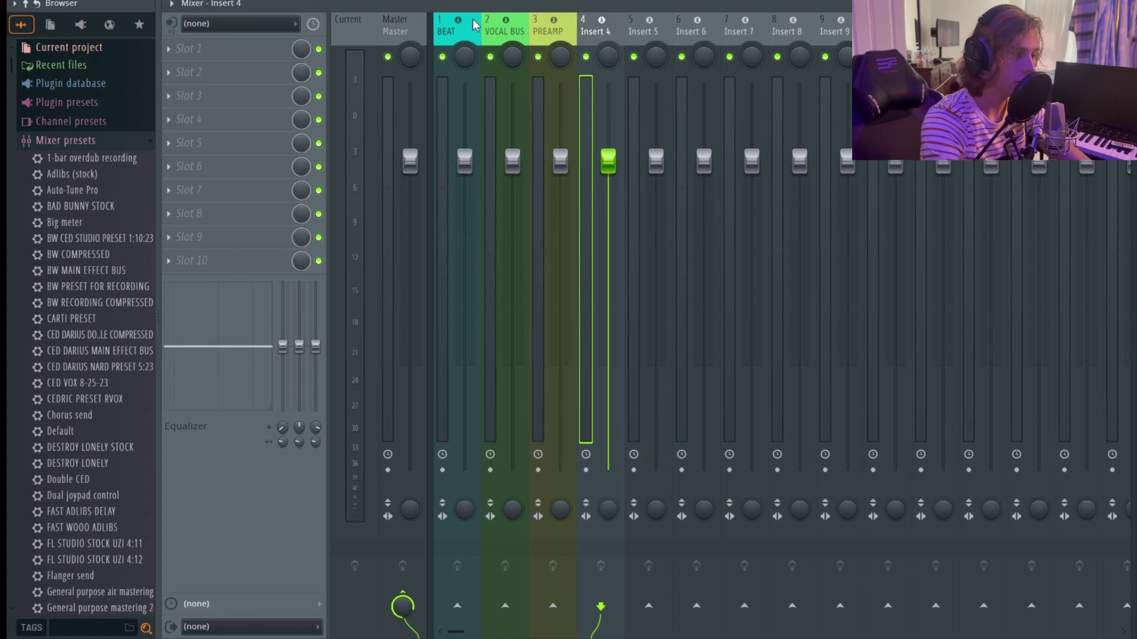
Step: Add separator gaps before the VOCAL BUS and PREAMP mixer tracks
right_click(502, 30)
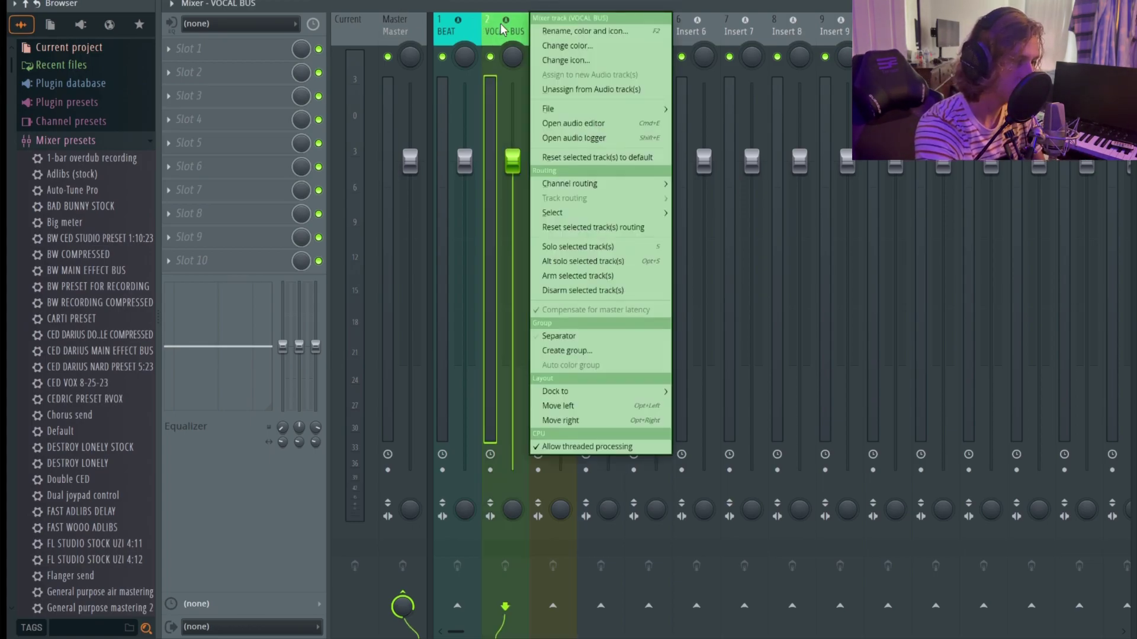
left_click(583, 339)
left_click(567, 24)
right_click(568, 24)
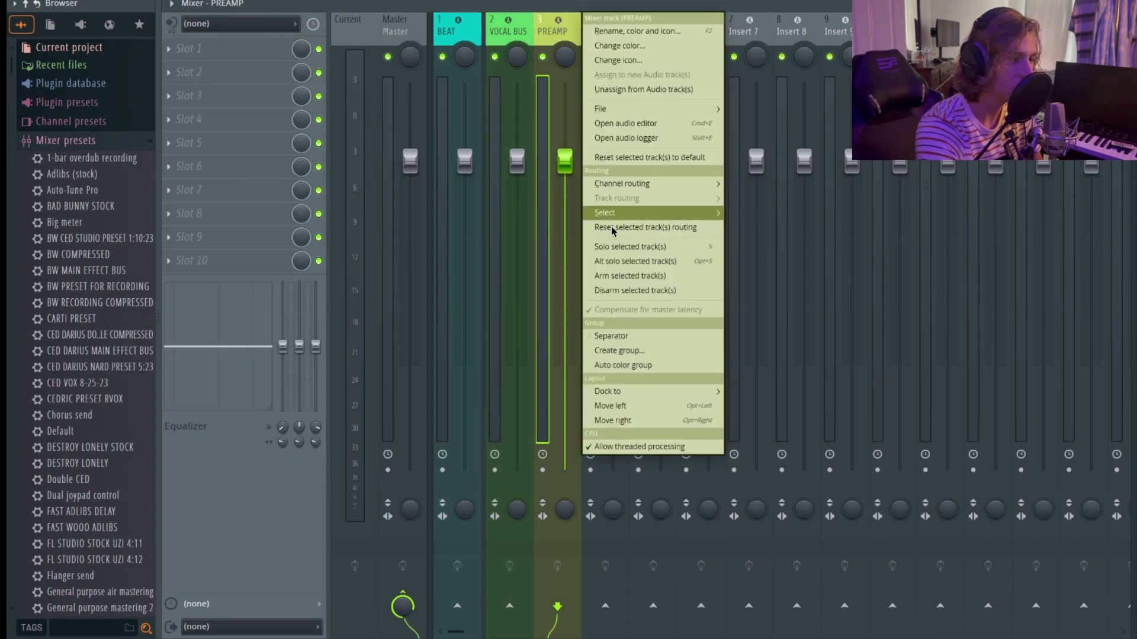
left_click(637, 336)
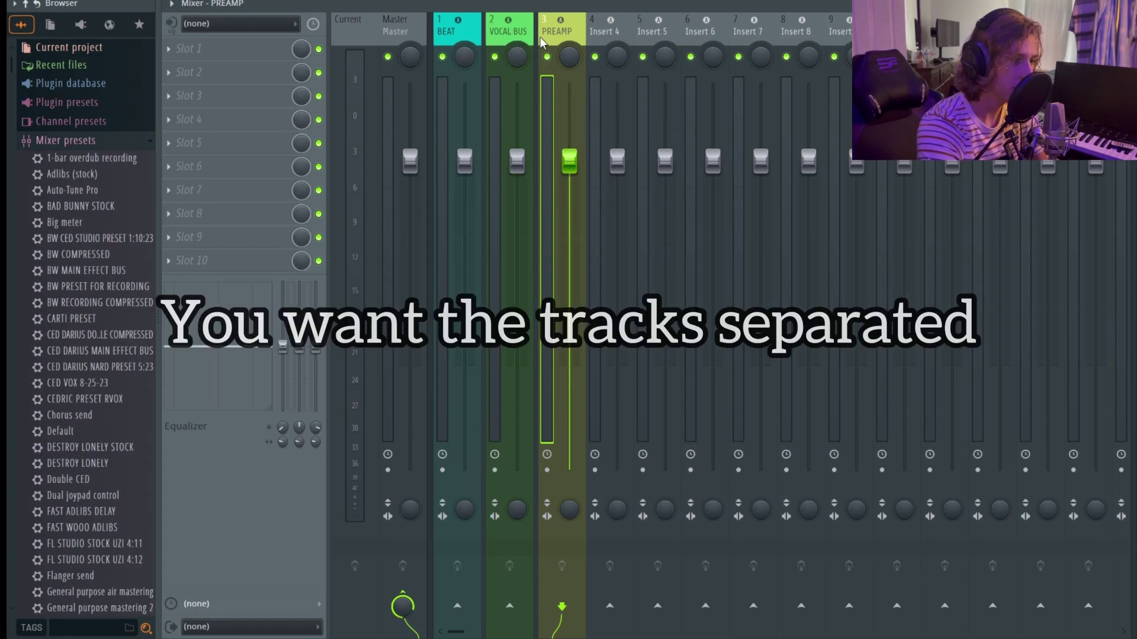
Step: Review the Master, BEAT, VOCAL BUS and PREAMP tracks, ending on Insert 4
left_click(470, 14)
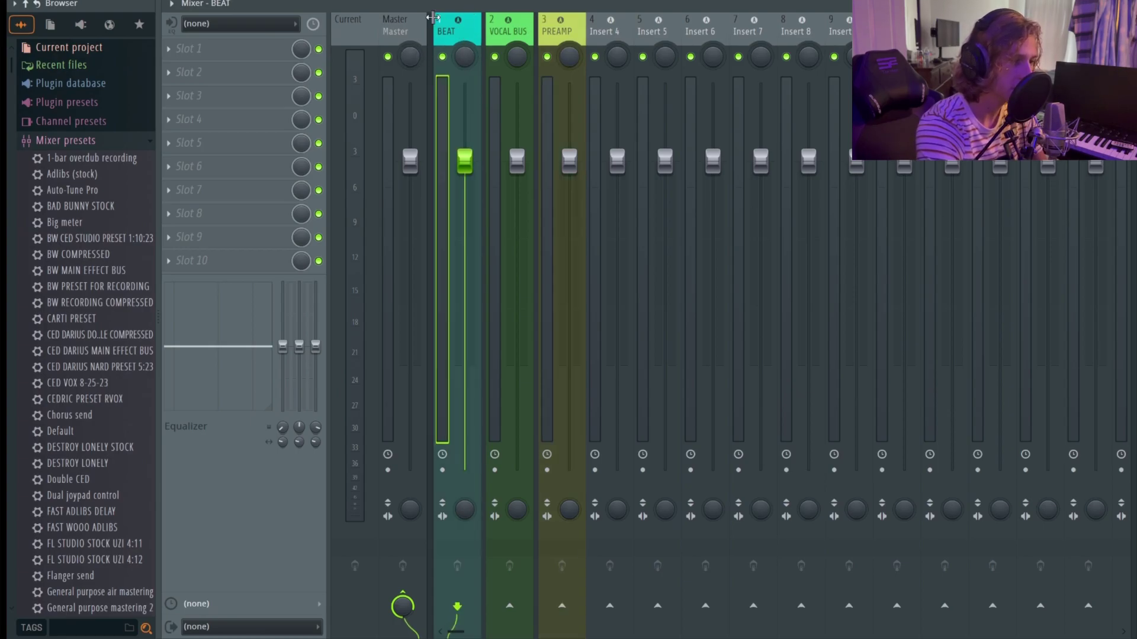
left_click(415, 26)
left_click(450, 12)
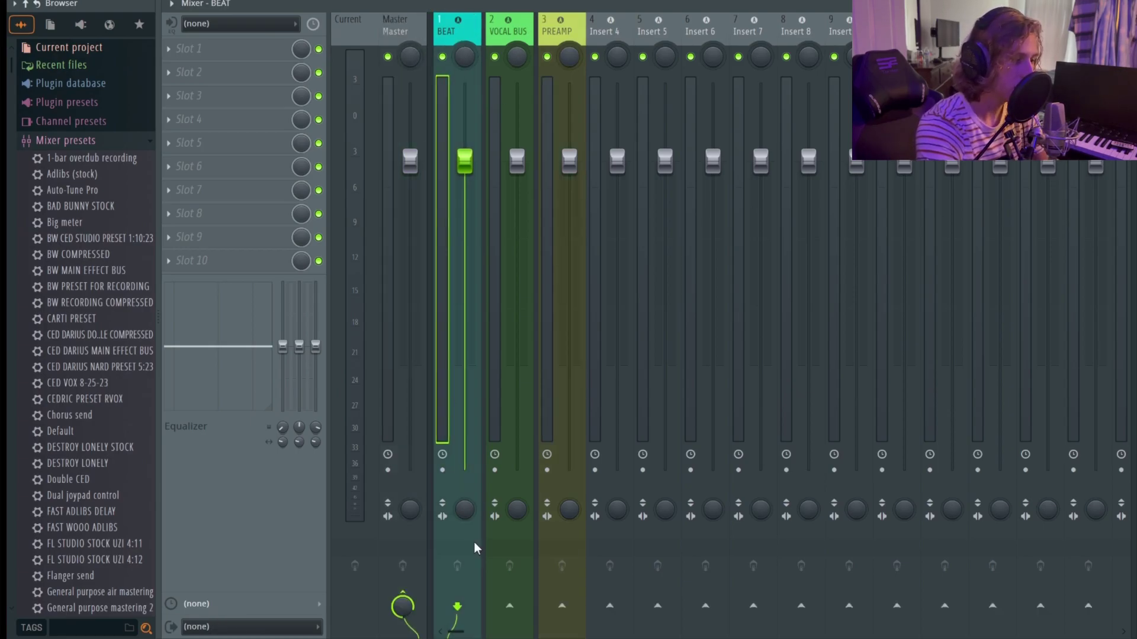
left_click(508, 38)
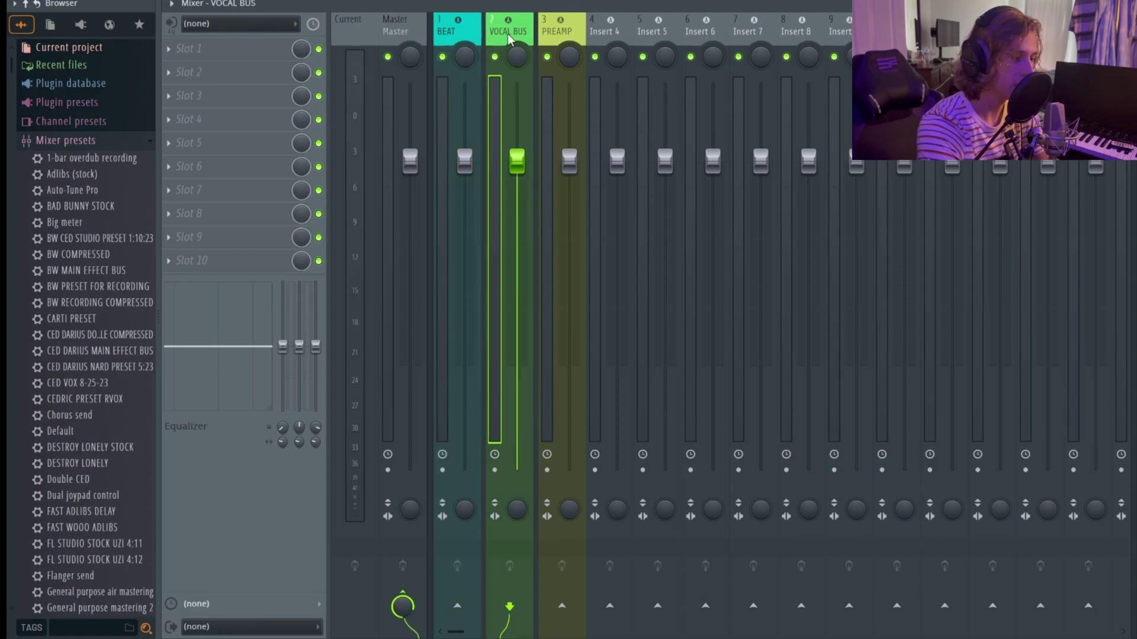
left_click(566, 37)
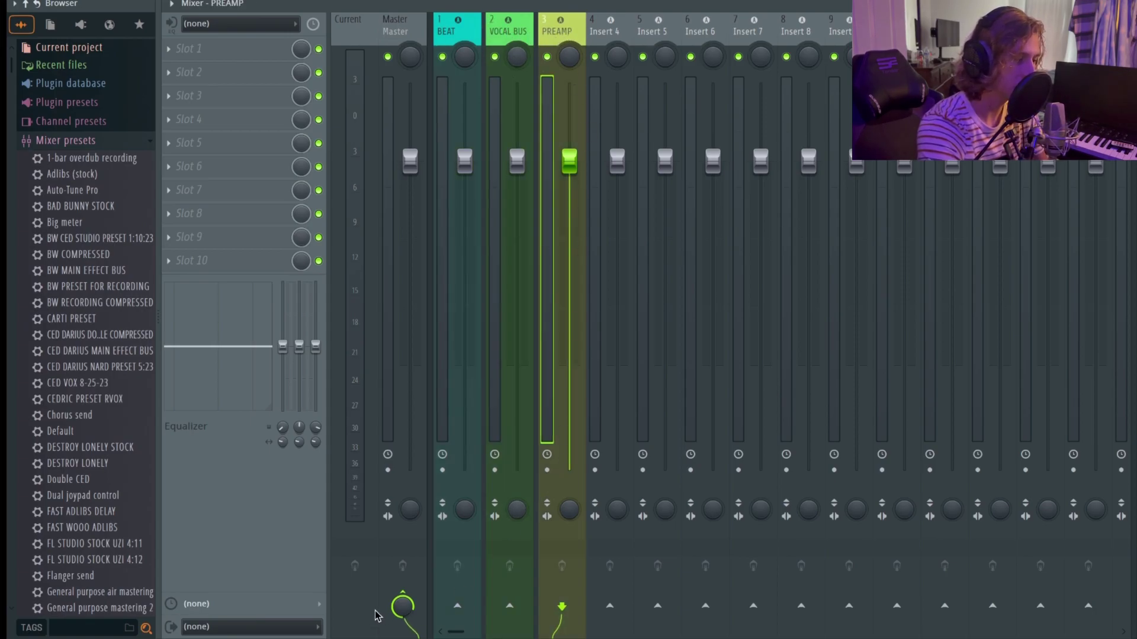
left_click(602, 31)
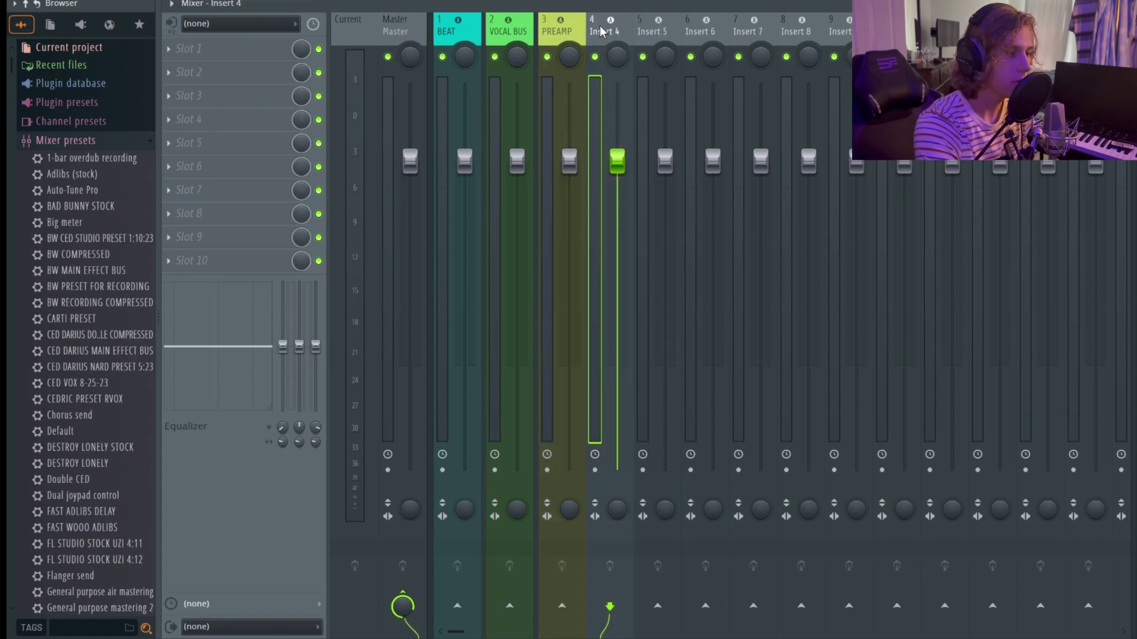
Step: Add a separator before Insert 4 and colour it turquoise
right_click(603, 30)
left_click(663, 336)
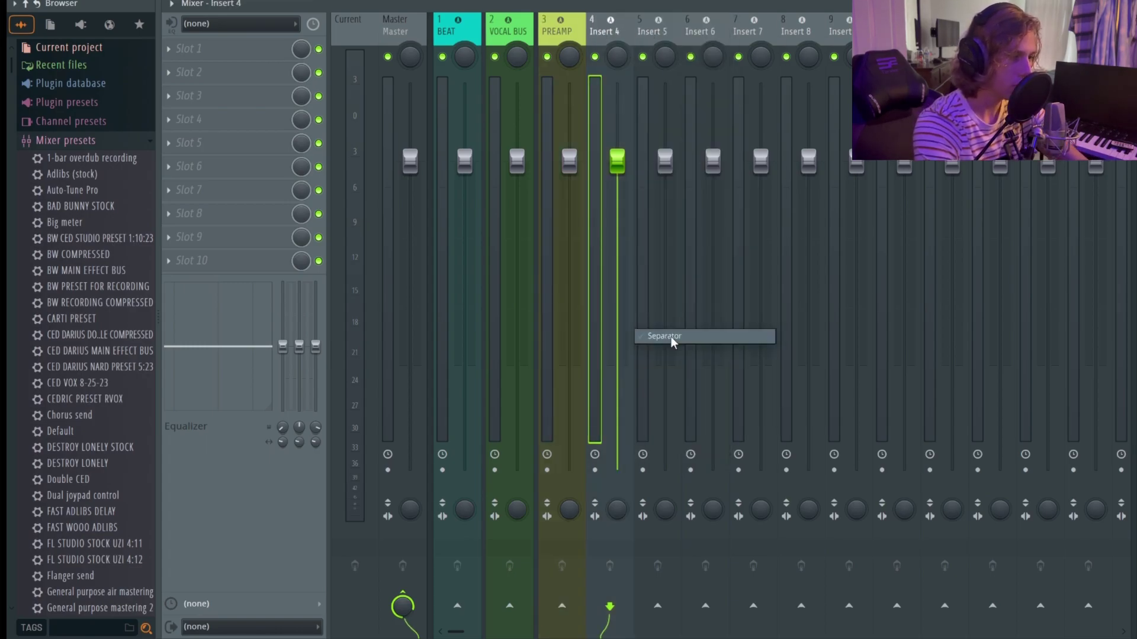
right_click(605, 33)
left_click(676, 45)
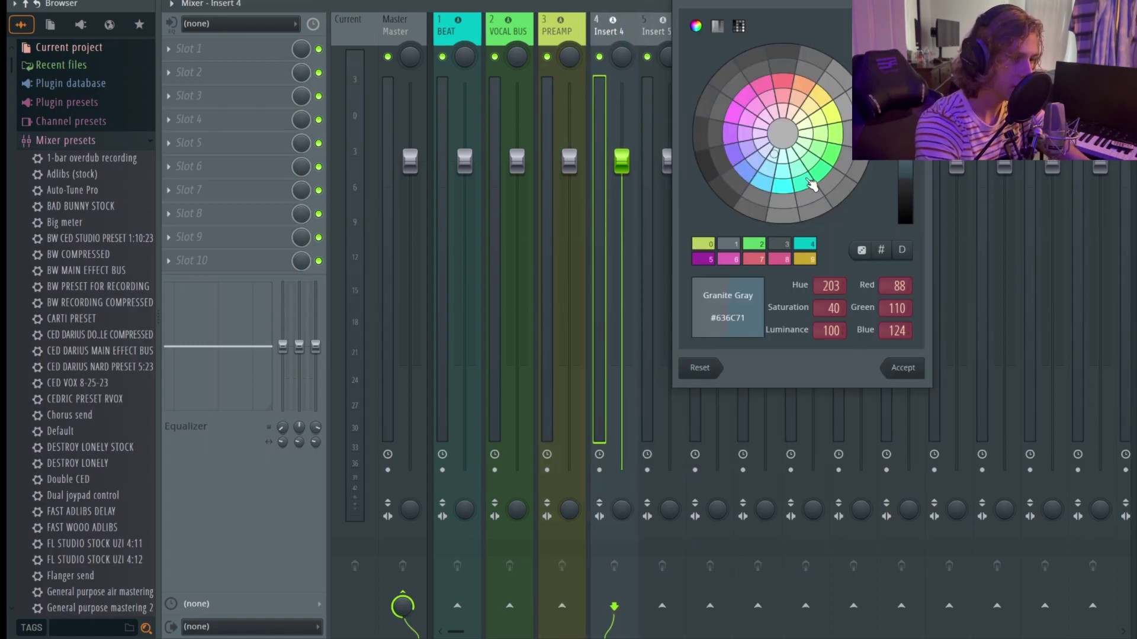
left_click(784, 187)
scroll(831, 330, "up", 5)
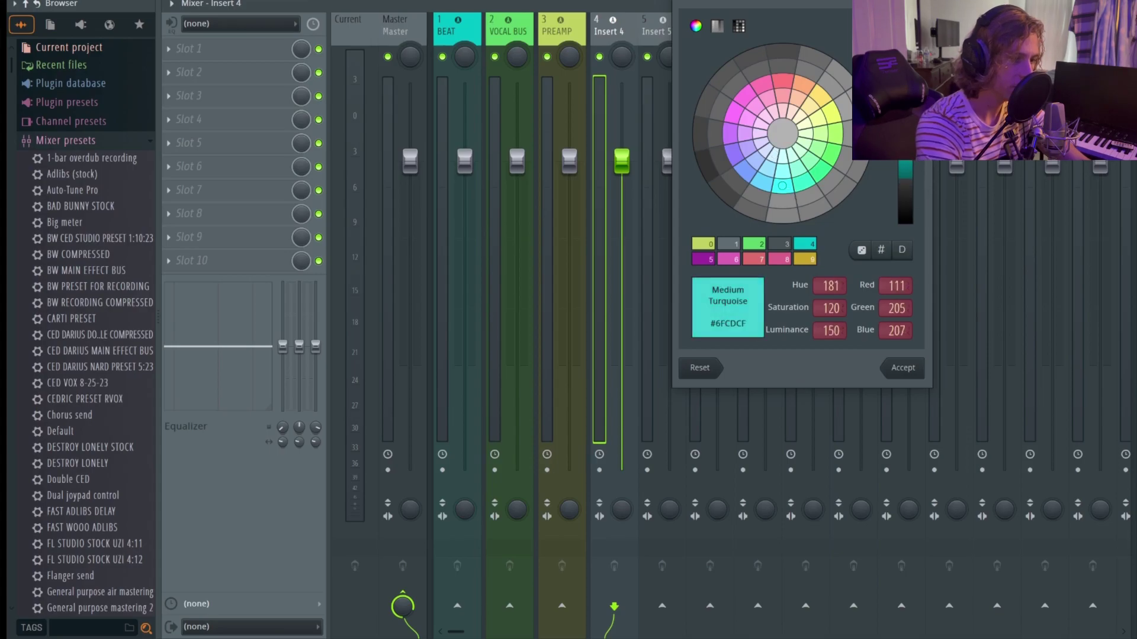
left_click(903, 368)
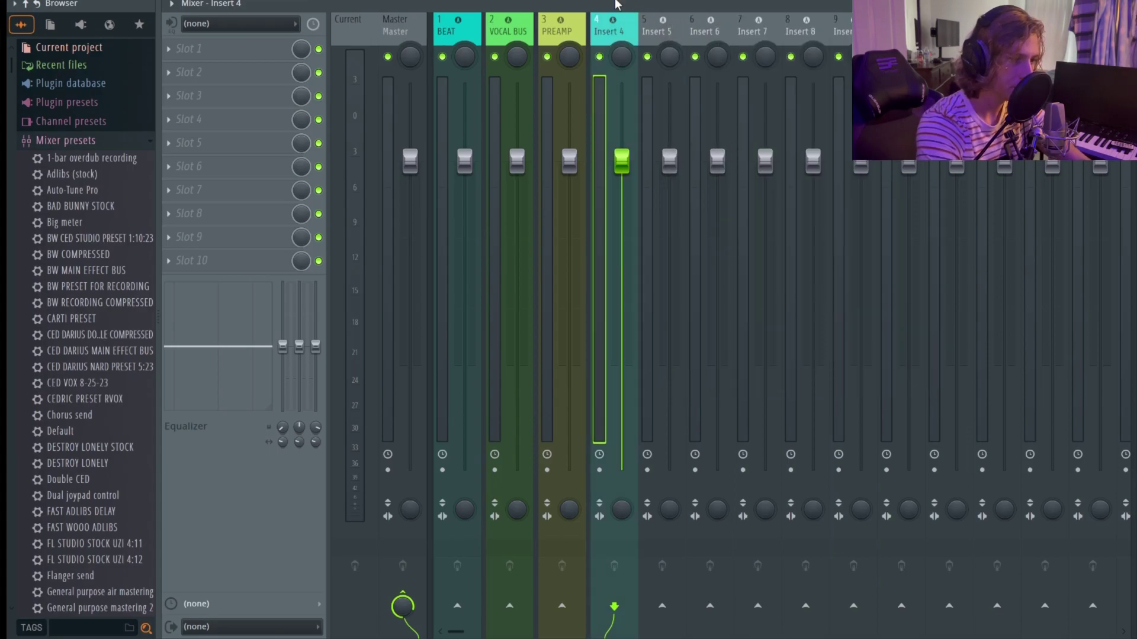
Step: Name Insert 4 REC and Insert 5 HOOK
right_click(617, 27)
left_click(679, 31)
type("R")
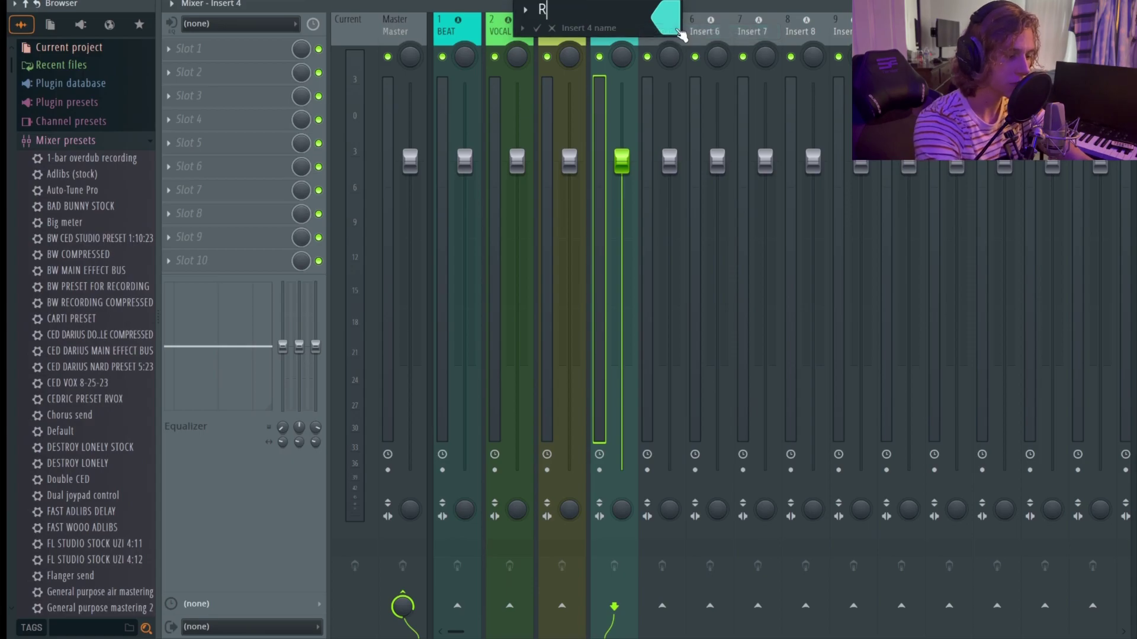
type("EC")
key("Tab")
type("H")
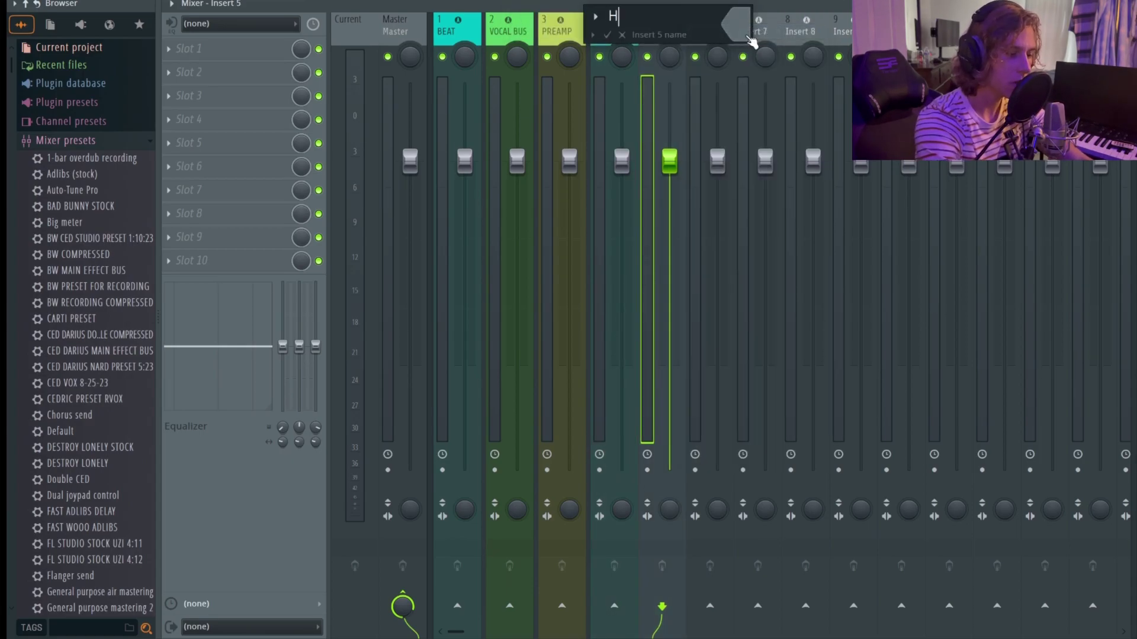
type("ook")
key("Return")
Step: Rename Insert 6 to HOOK 2
right_click(660, 26)
key("Escape")
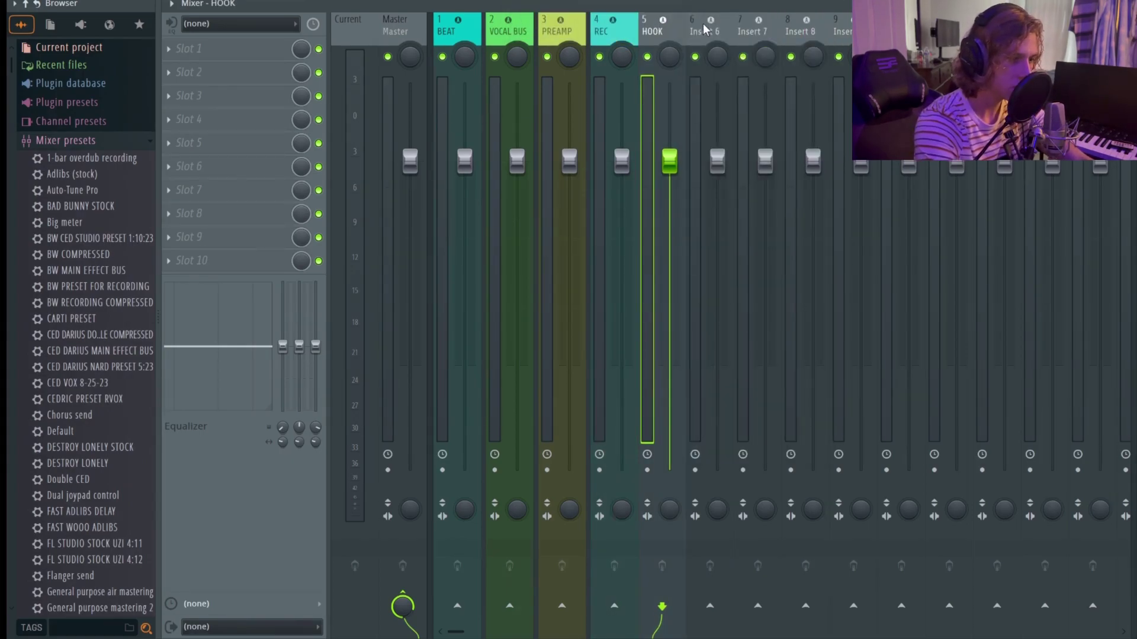
right_click(704, 31)
left_click(780, 31)
type("H")
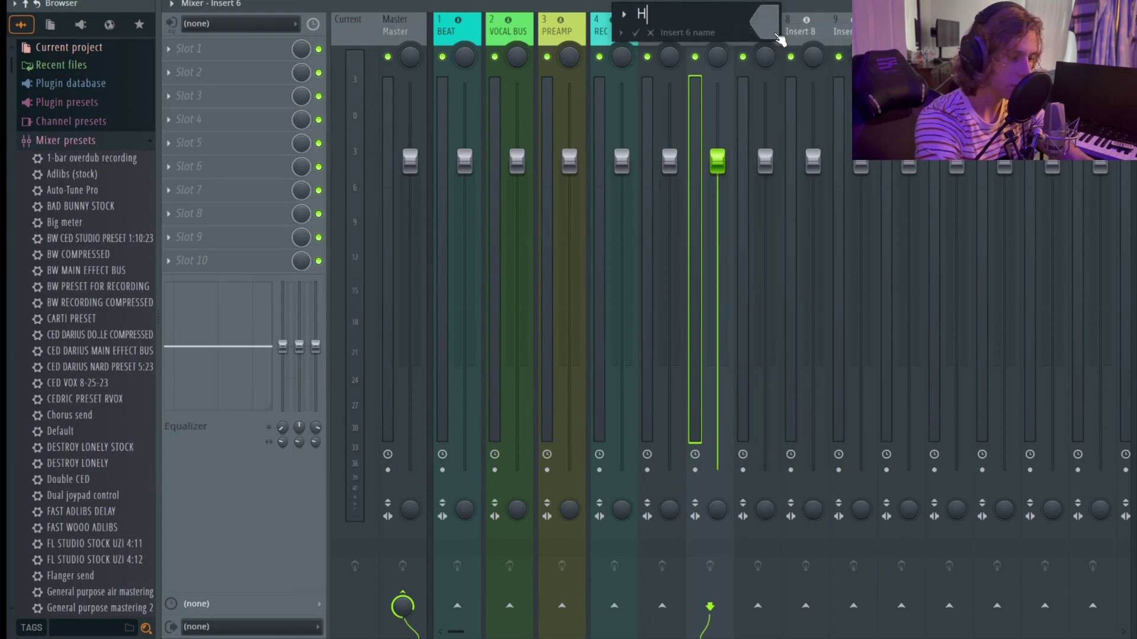
type("OOK 2")
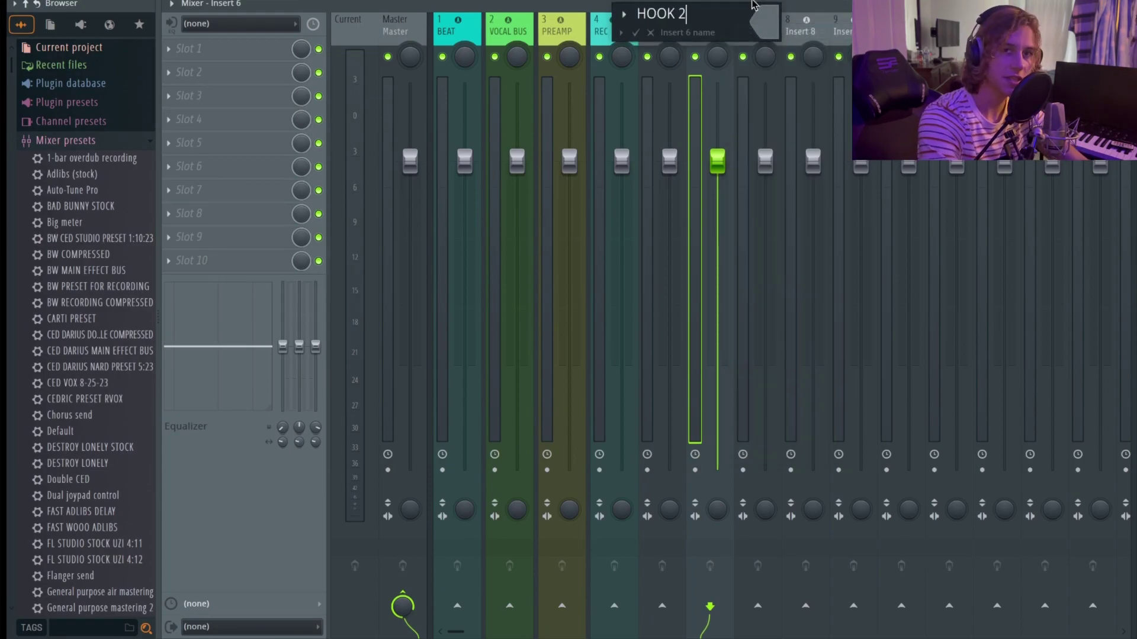
key("Return")
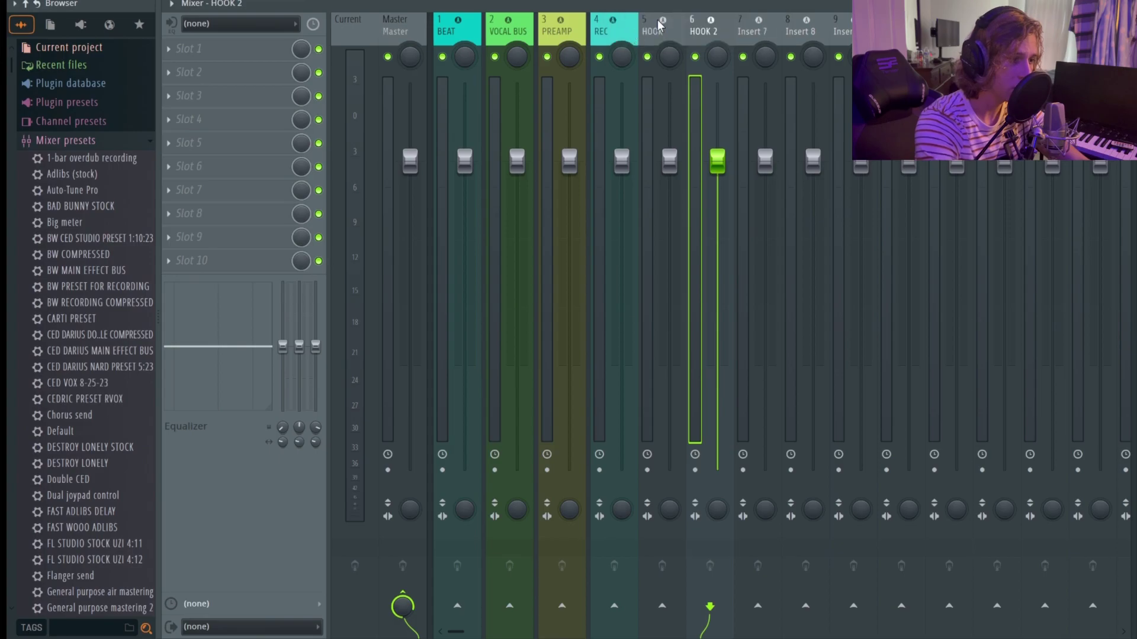
left_click(764, 36)
Step: Rename Inserts 7 and 8 to VERSE and VERSE 2
right_click(764, 35)
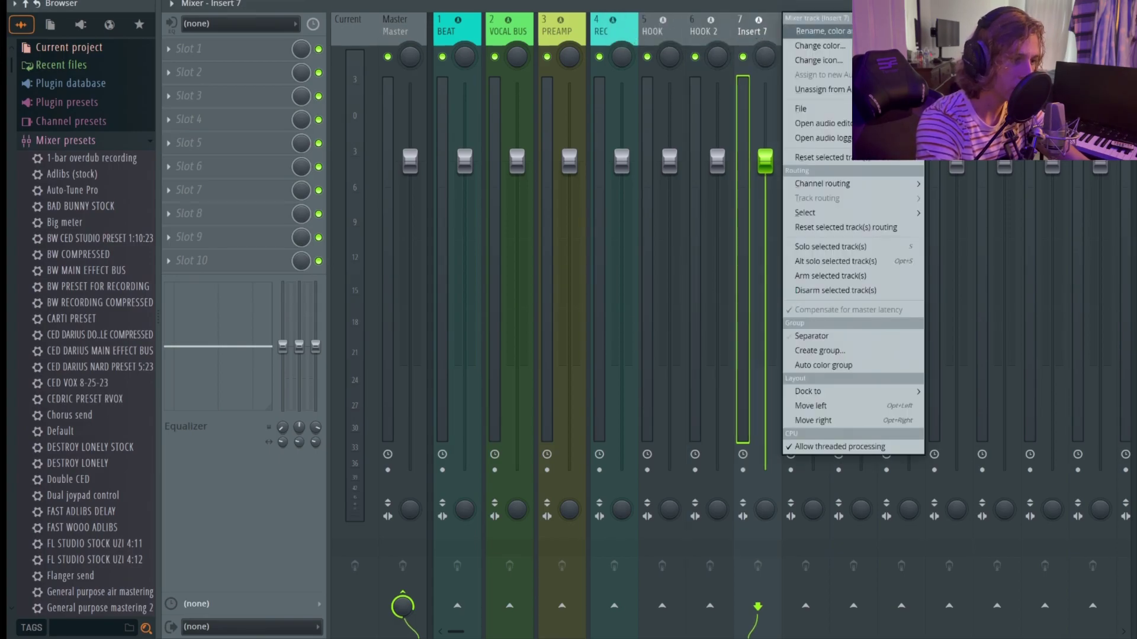
left_click(796, 21)
key("BackSpace")
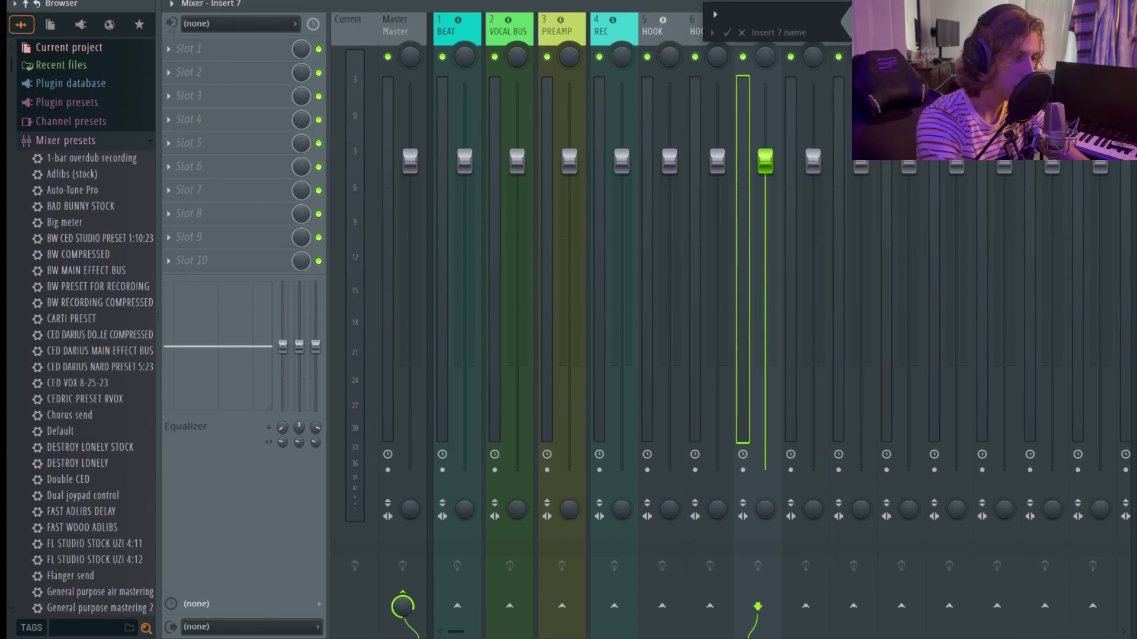
type("VERSE")
key("Return")
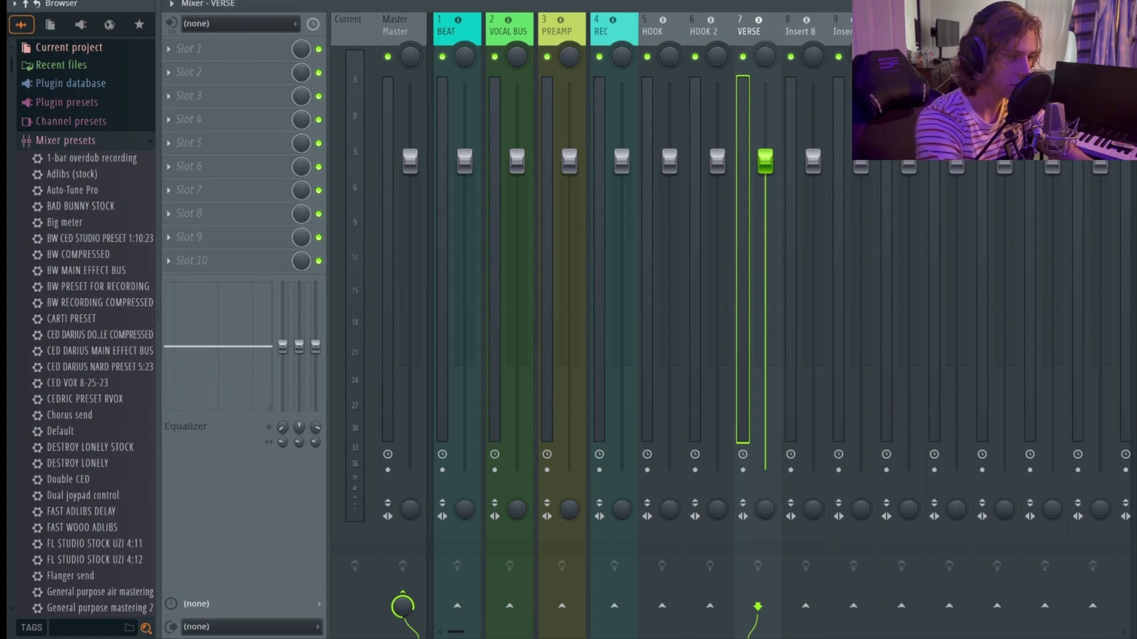
left_click(825, 36)
right_click(825, 36)
left_click(841, 26)
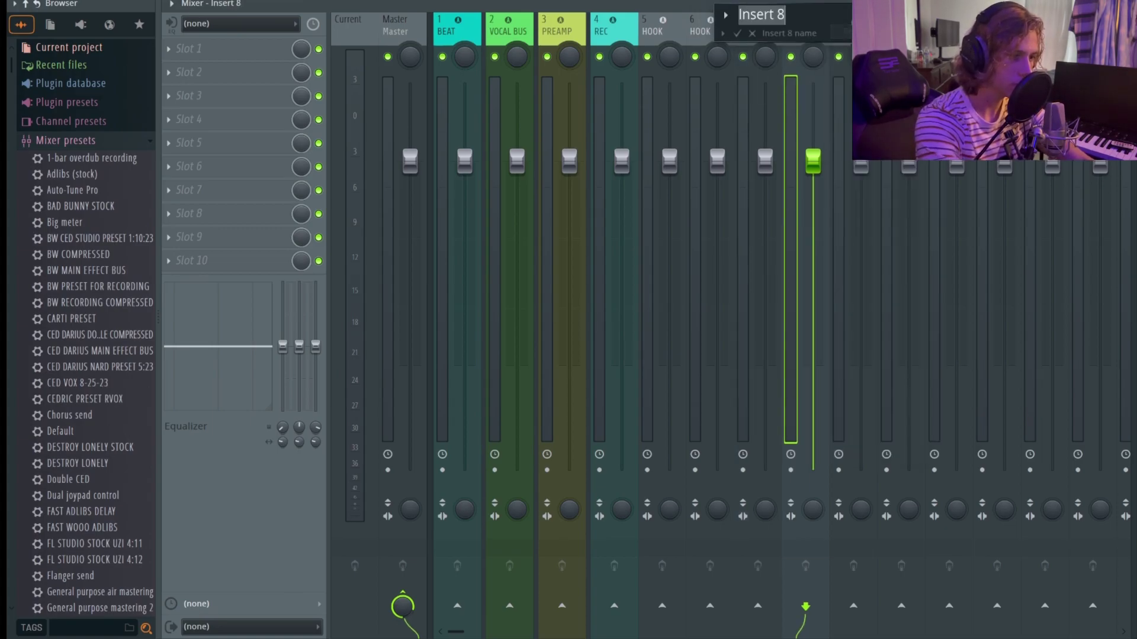
key("BackSpace")
type("VERSVE")
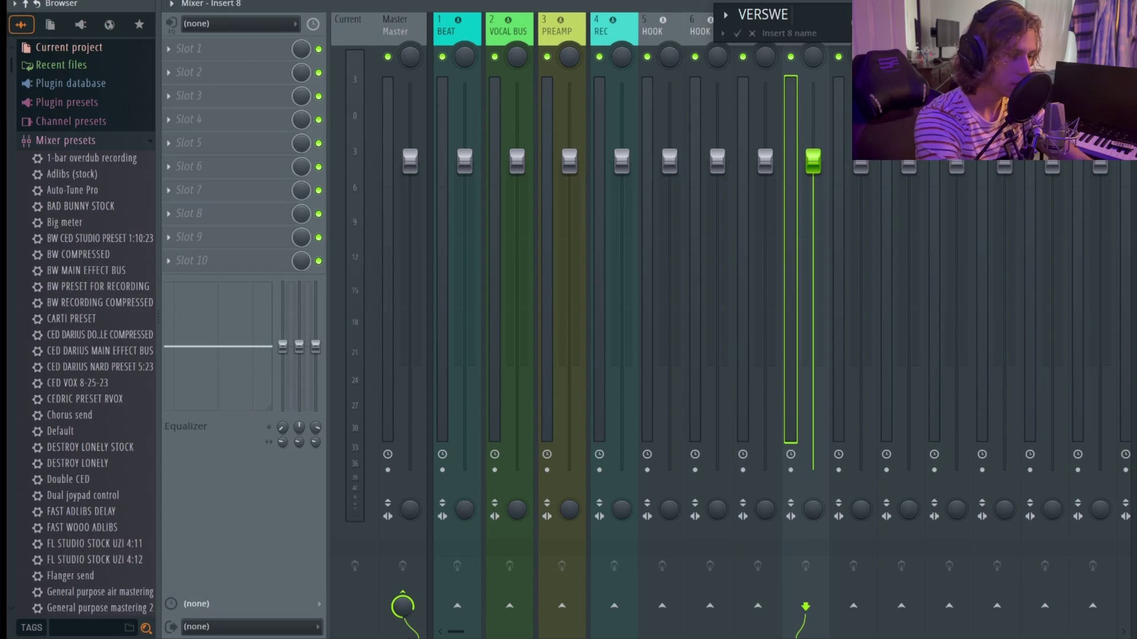
key("BackSpace")
key("BackSpace")
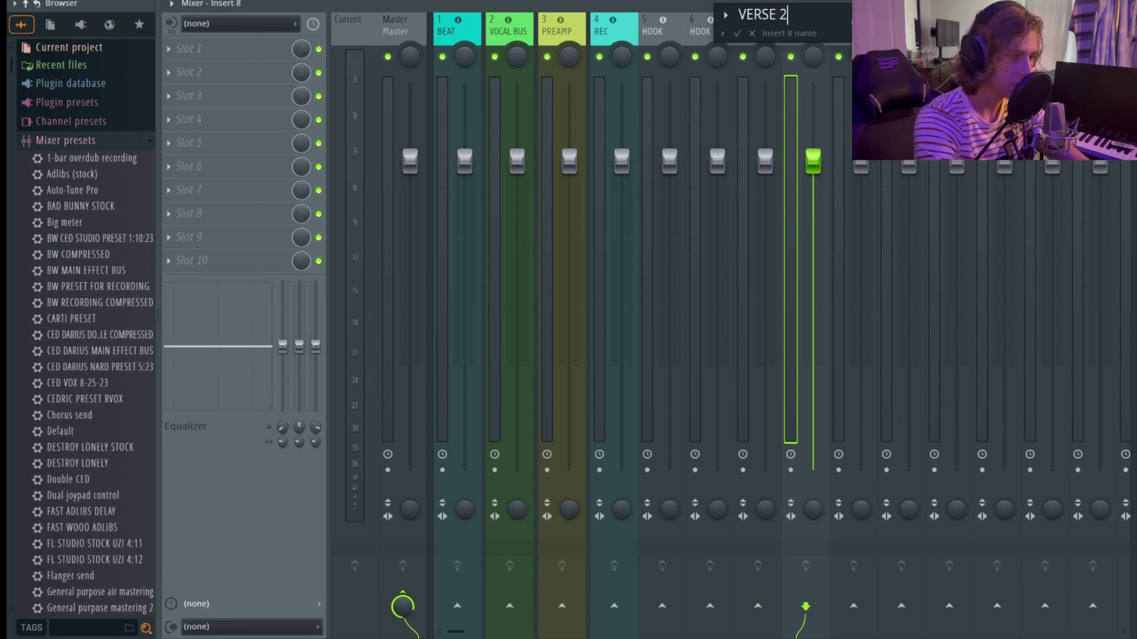
key("Return")
Step: Rename Insert 9 to ADLIB
right_click(871, 25)
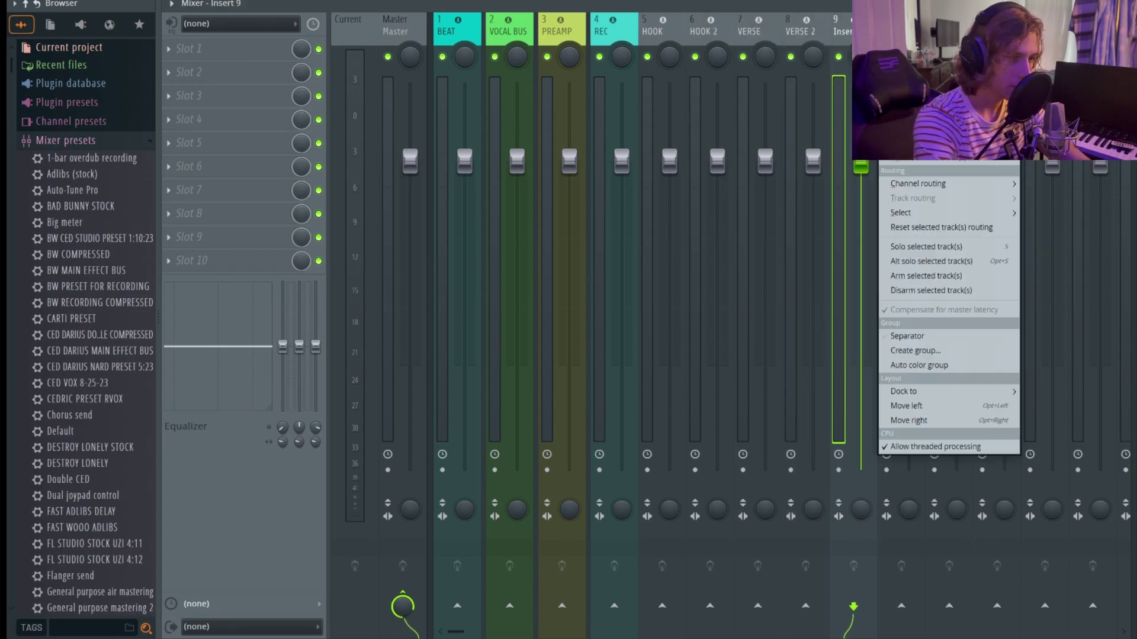
key("F2")
type("ADL")
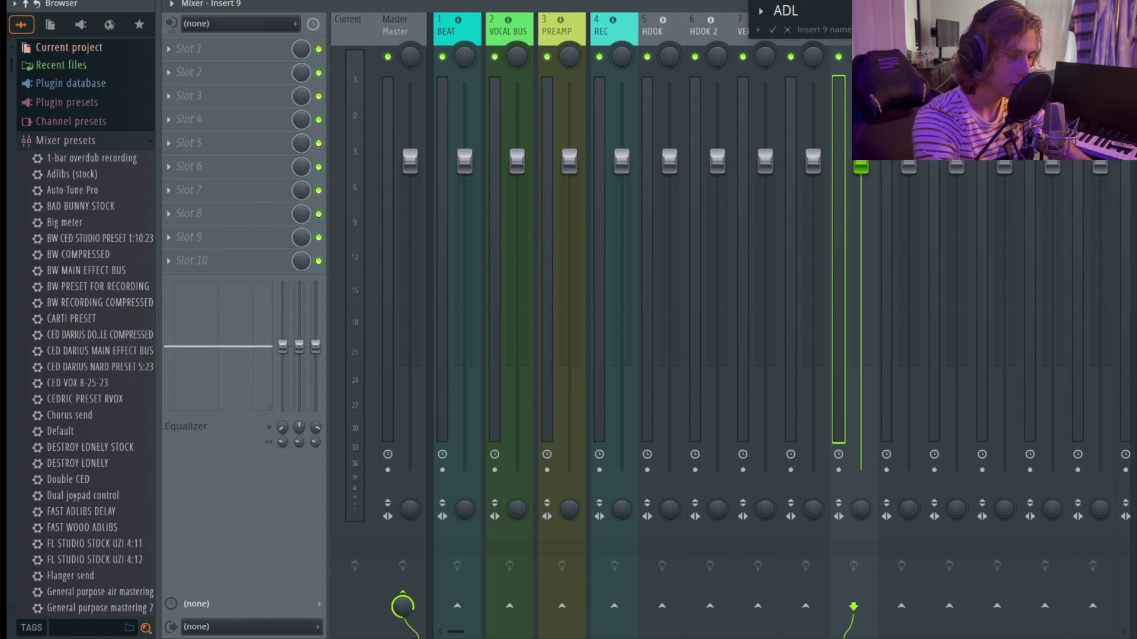
type("IB")
key("Return")
Step: Auto-colour the vocal tracks as a group: hooks pink, verses purple, adlibs red
right_click(921, 24)
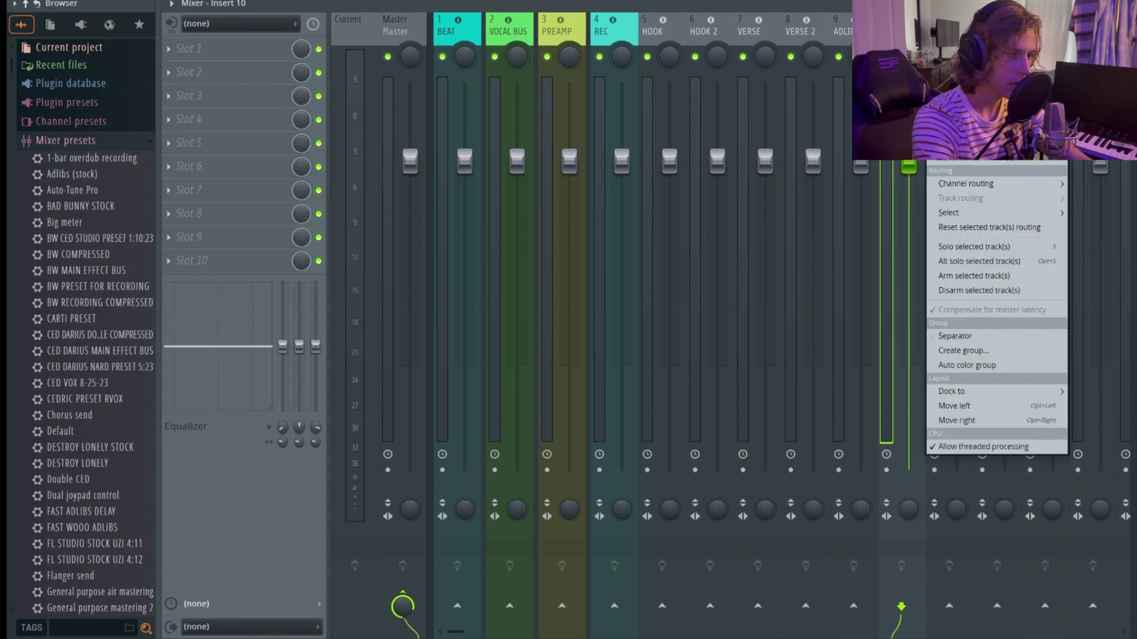
left_click(971, 71)
left_click(616, 26)
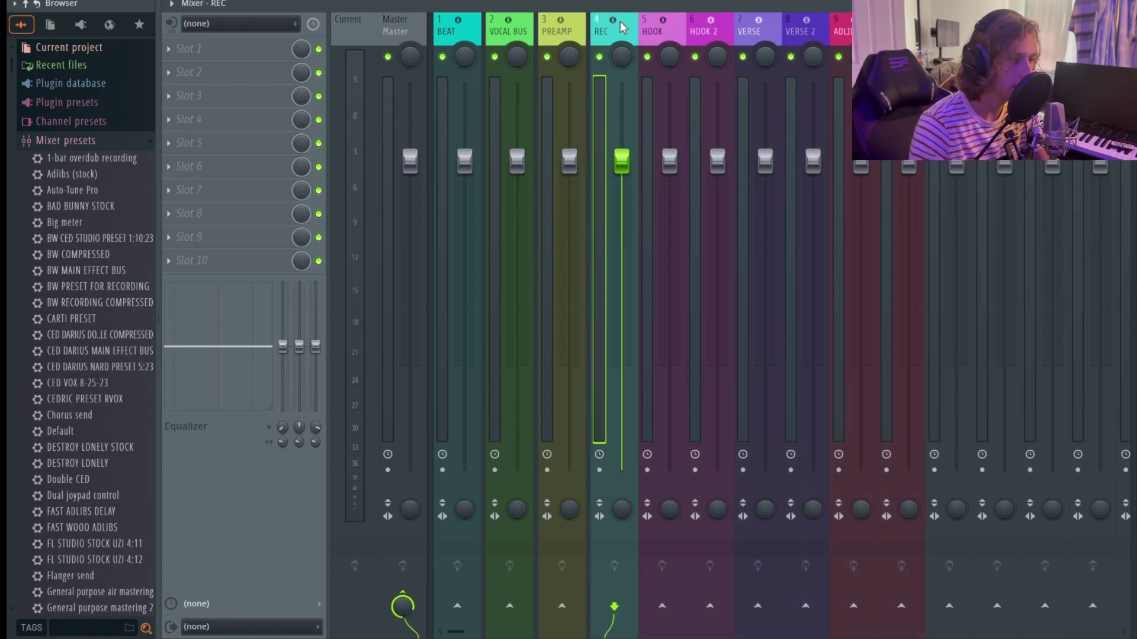
Step: Delete the VOCAL BUS track from the playlist
key("F5")
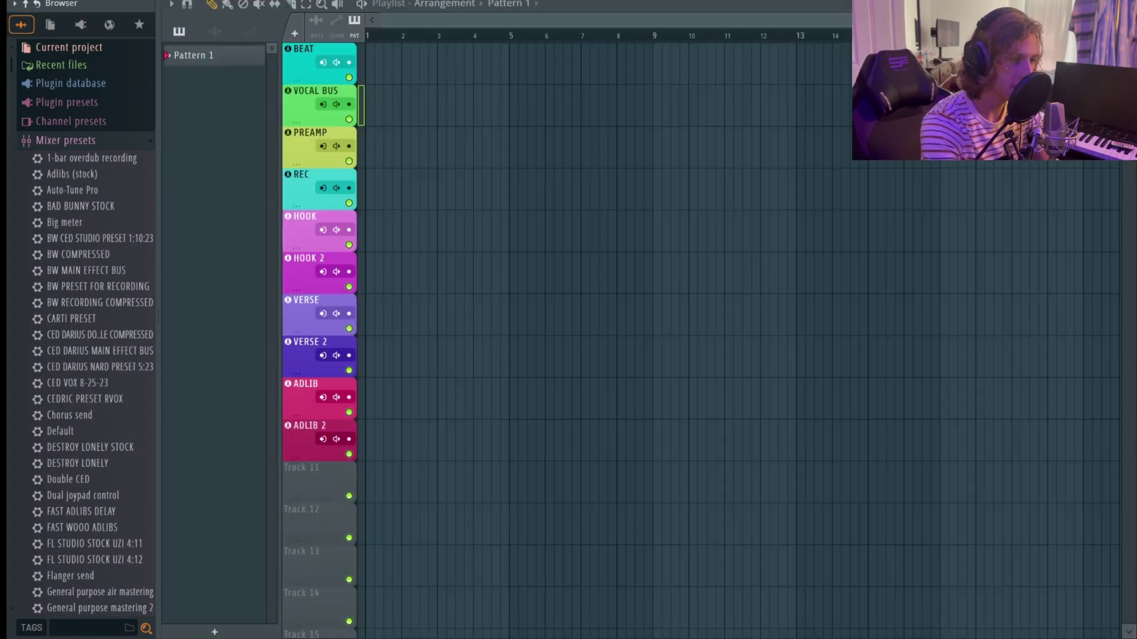
right_click(306, 111)
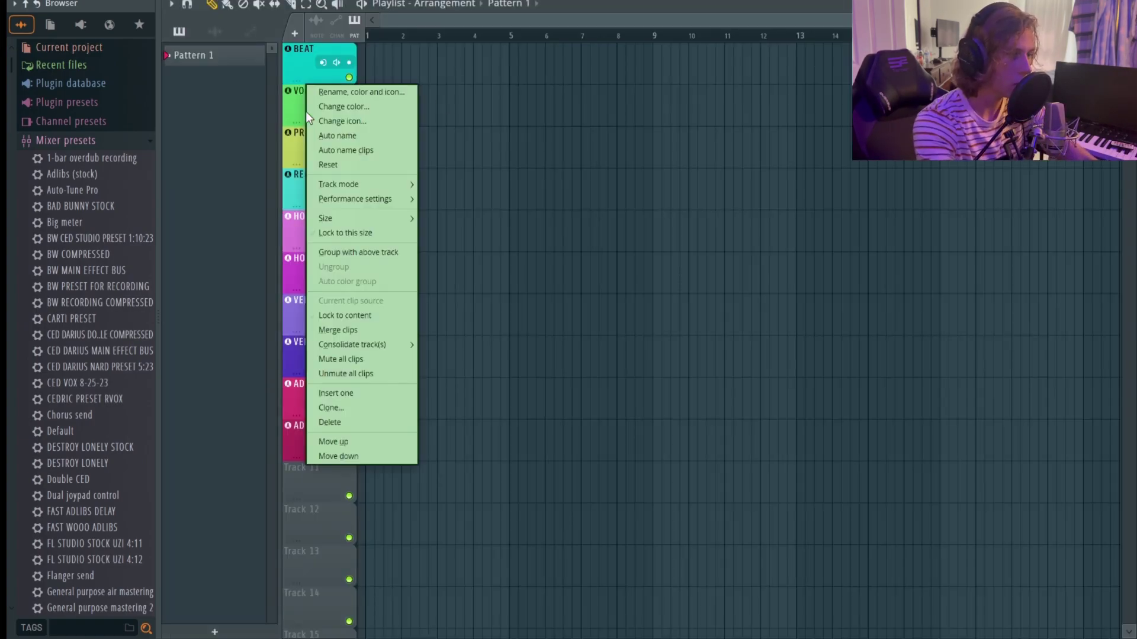
left_click(364, 423)
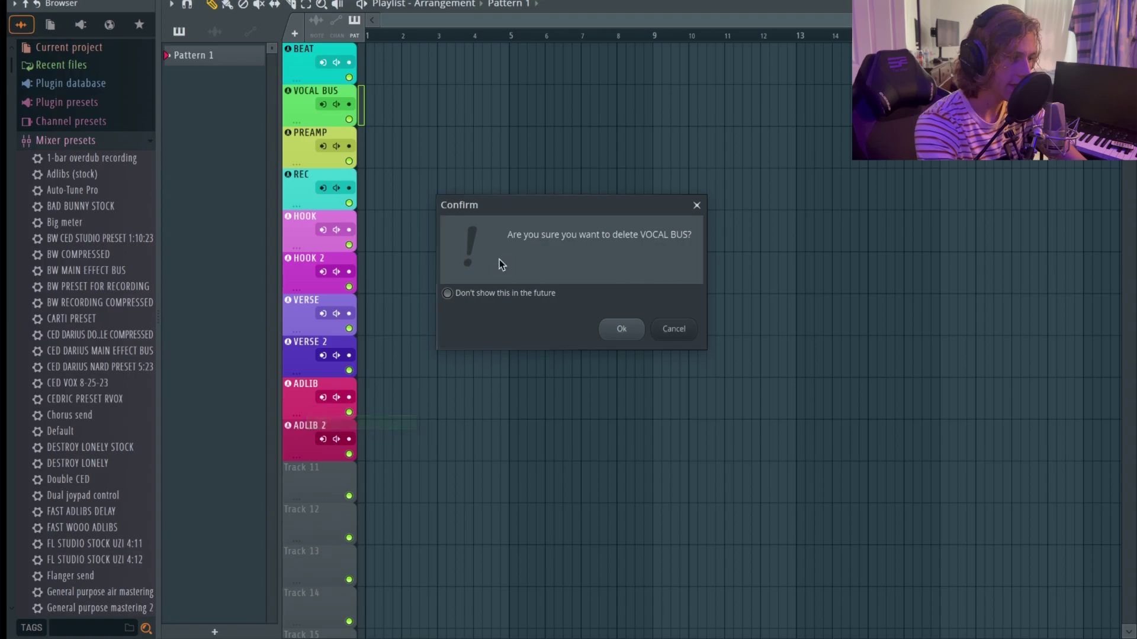
left_click(622, 328)
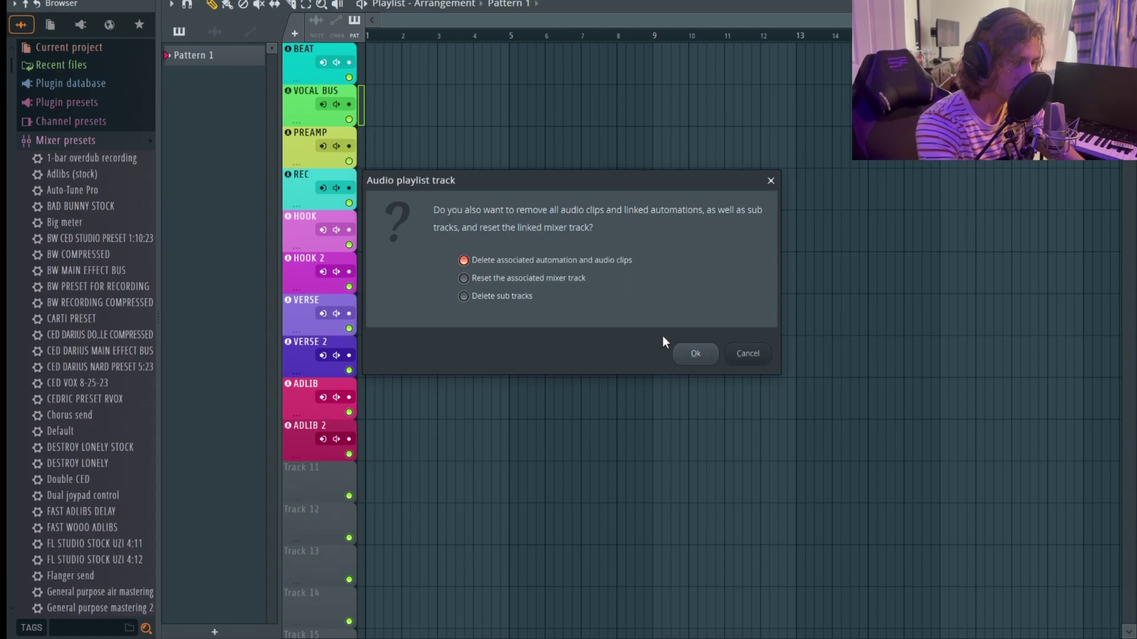
left_click(695, 353)
Step: Delete the PREAMP playlist track and return to the mixer
right_click(298, 97)
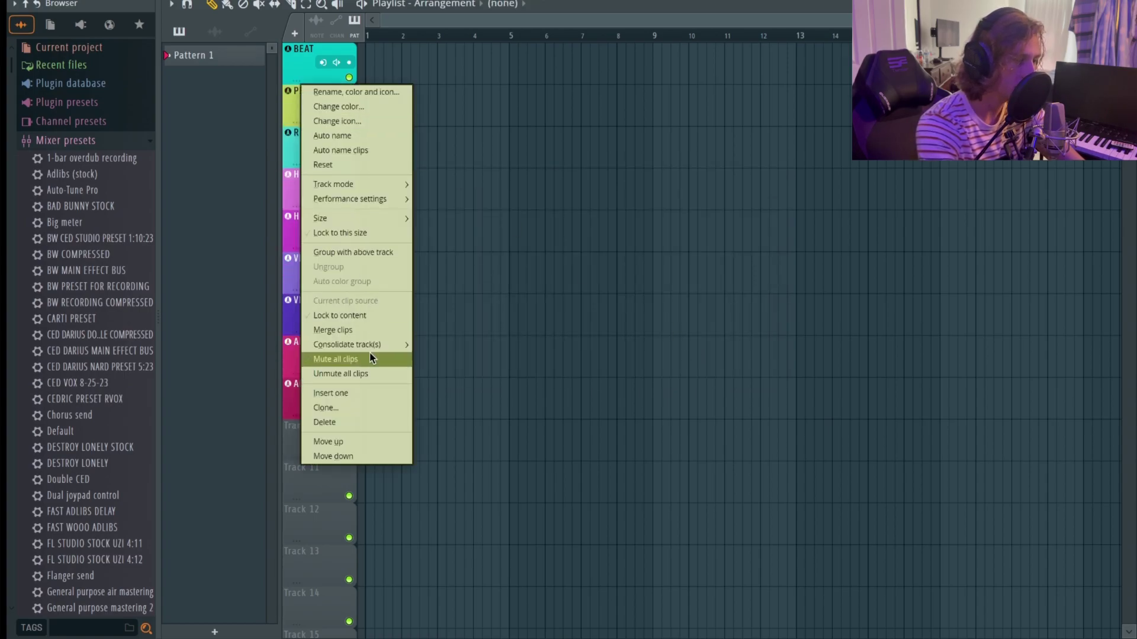
left_click(360, 427)
left_click(626, 329)
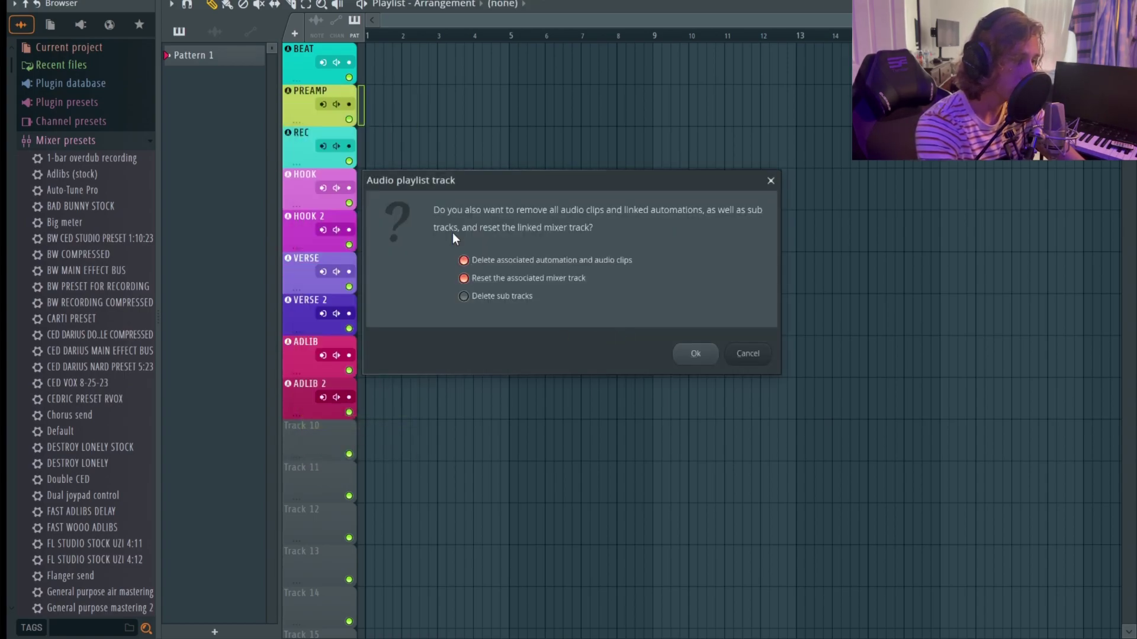
key("Return")
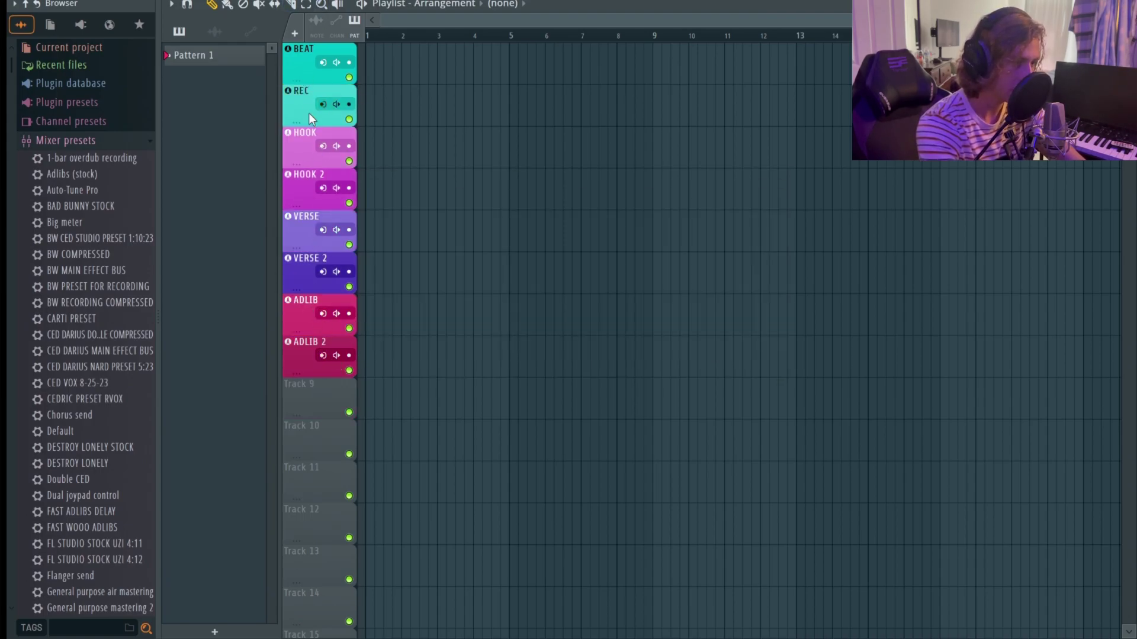
key("F9")
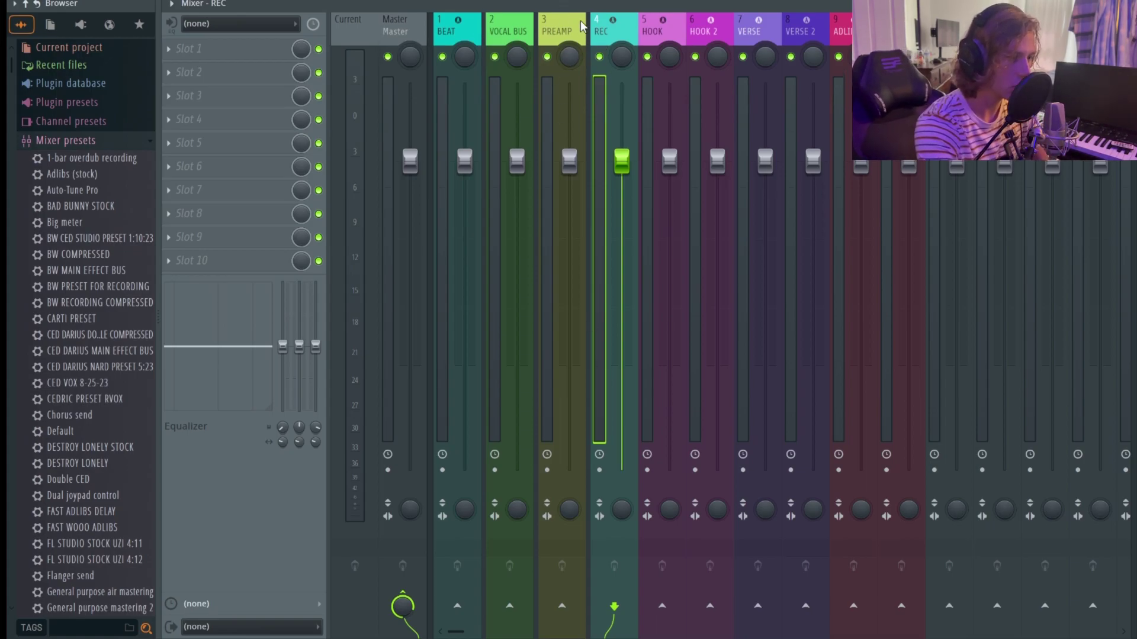
Step: Step through PREAMP, HOOK, HOOK 2, VERSE, VERSE 2, ADLIB, and cut ADLIB 2's Master send
left_click(567, 26)
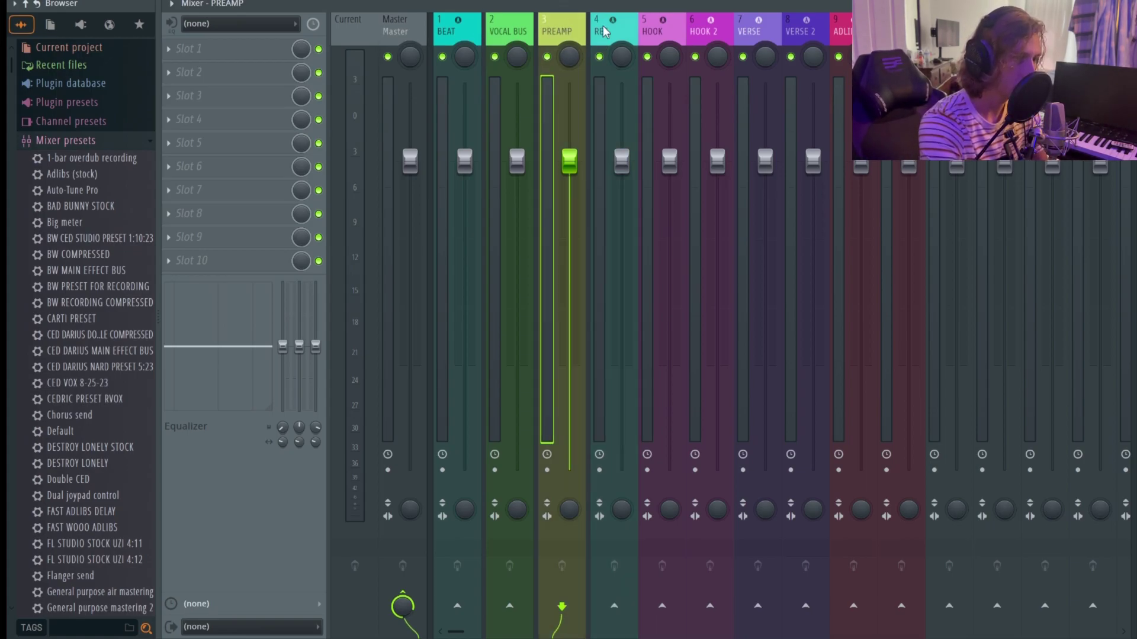
left_click(651, 27)
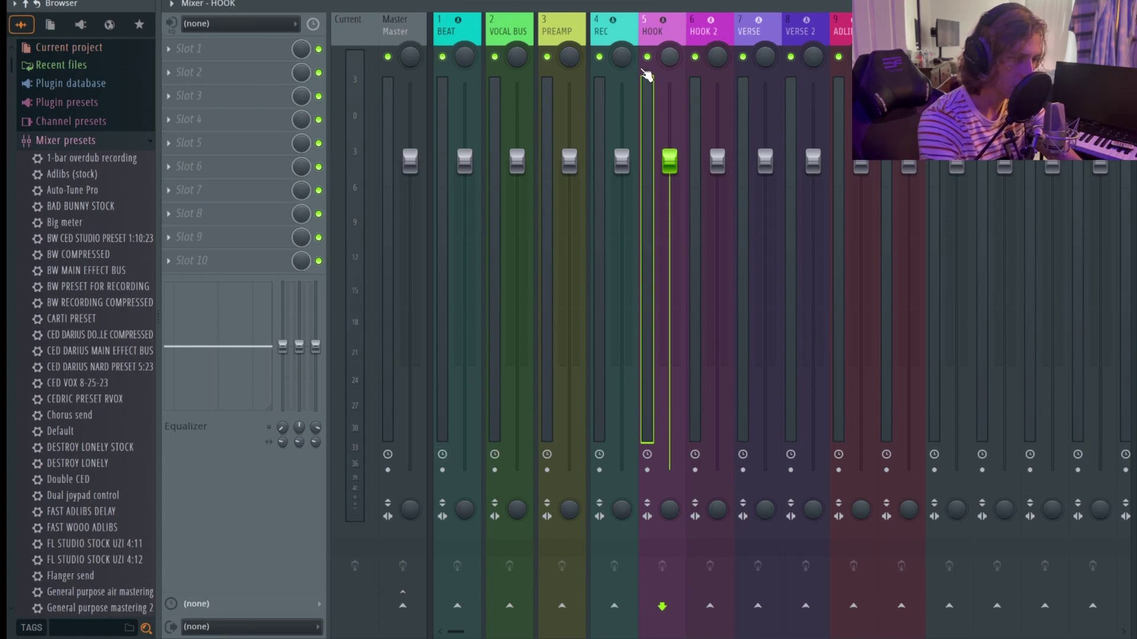
left_click(716, 30)
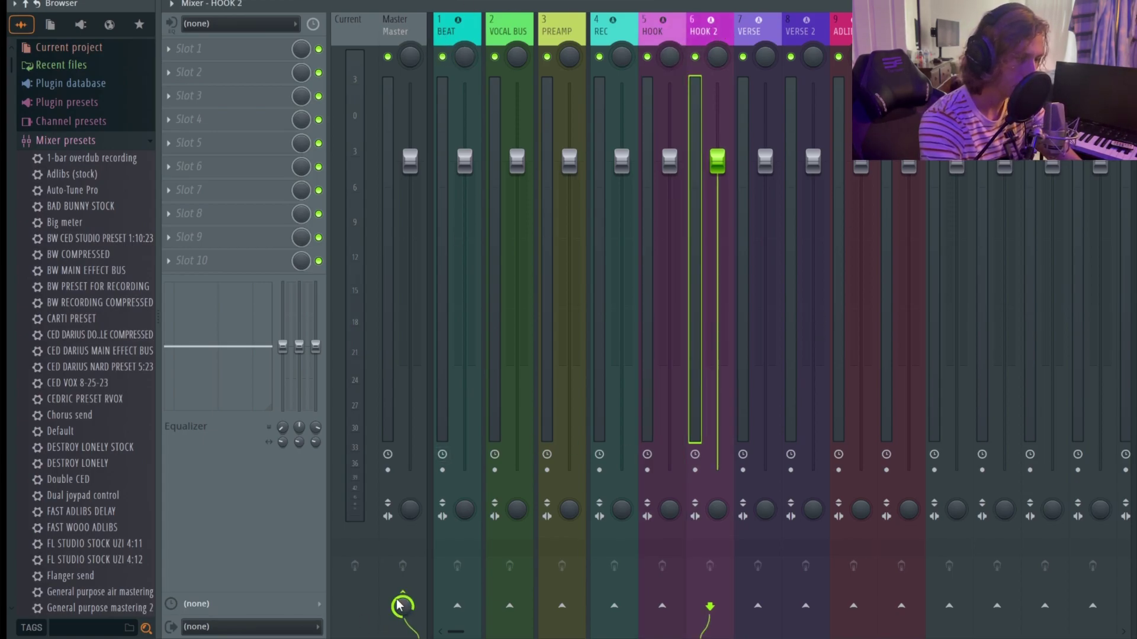
left_click(761, 24)
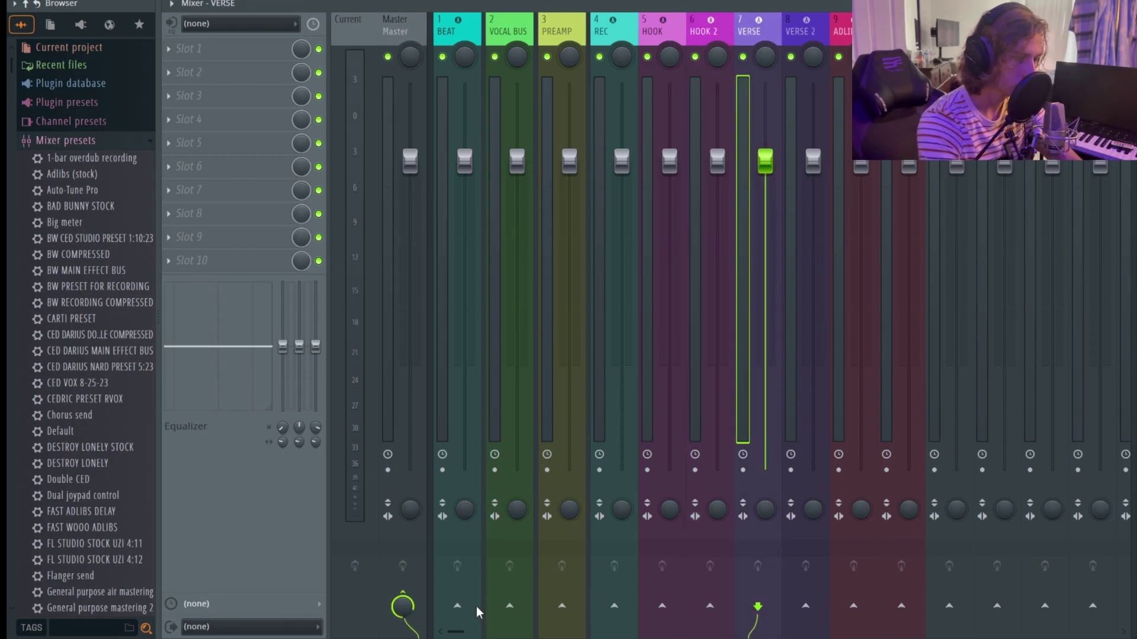
left_click(808, 25)
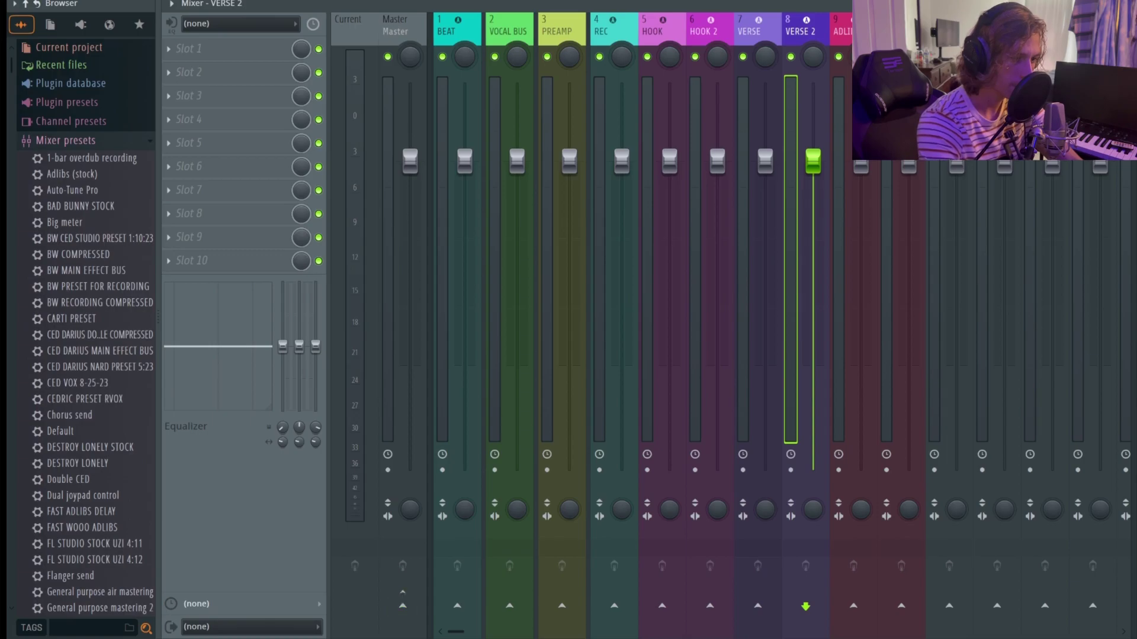
key("Right")
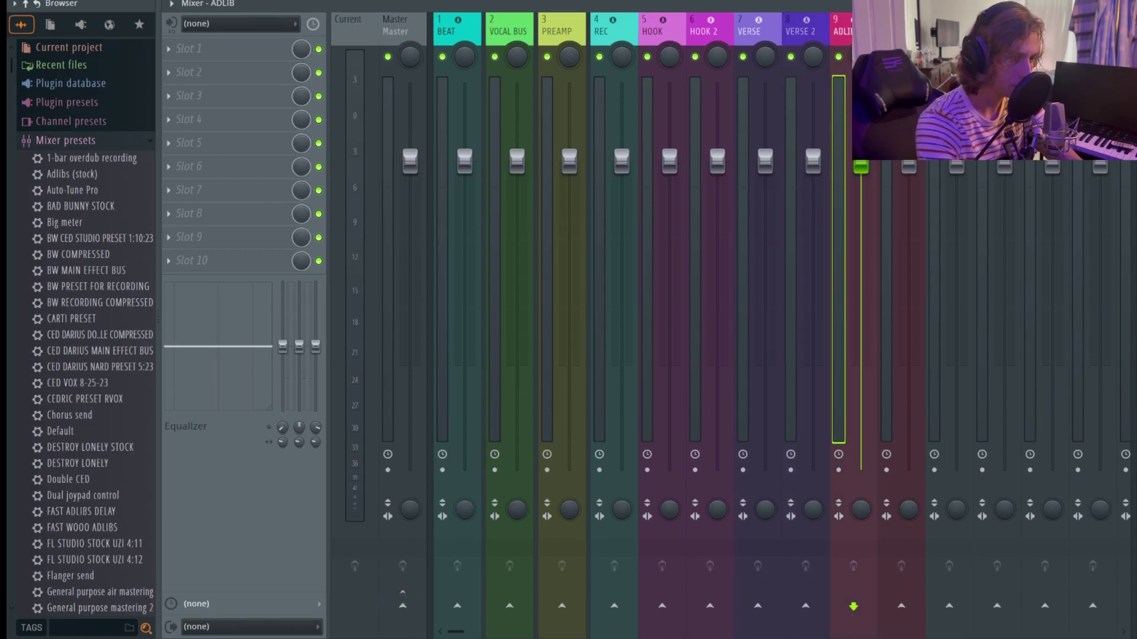
key("Right")
left_click(403, 606)
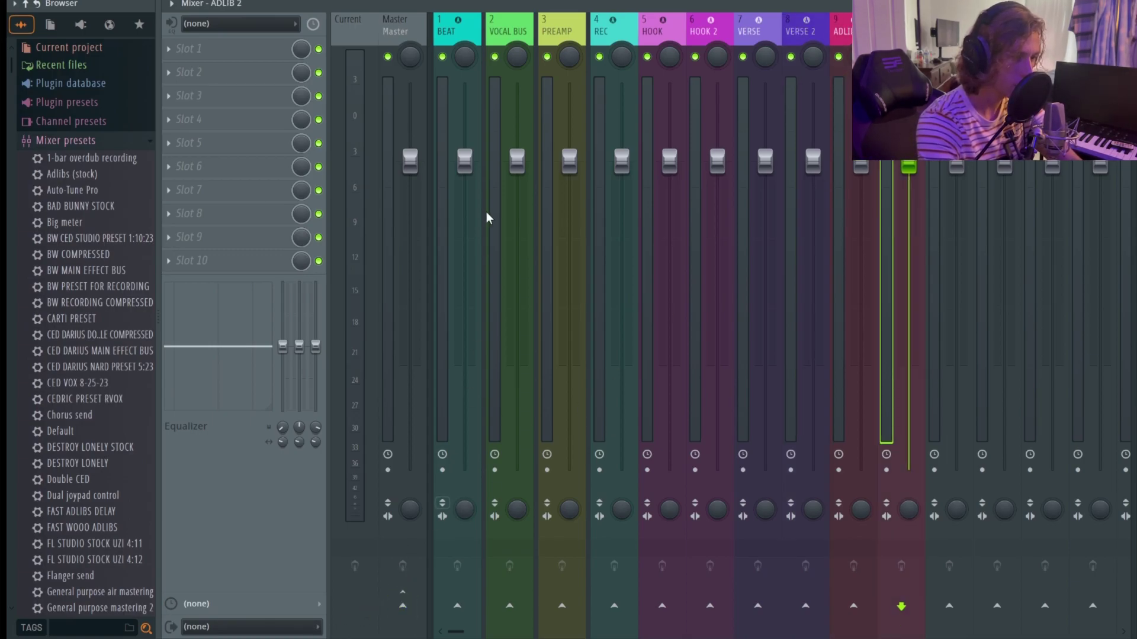
Step: Unroute PREAMP from Master and send it to REC, HOOK, HOOK 2, VERSE, VERSE 2, ADLIB, ADLIB 2
left_click(569, 30)
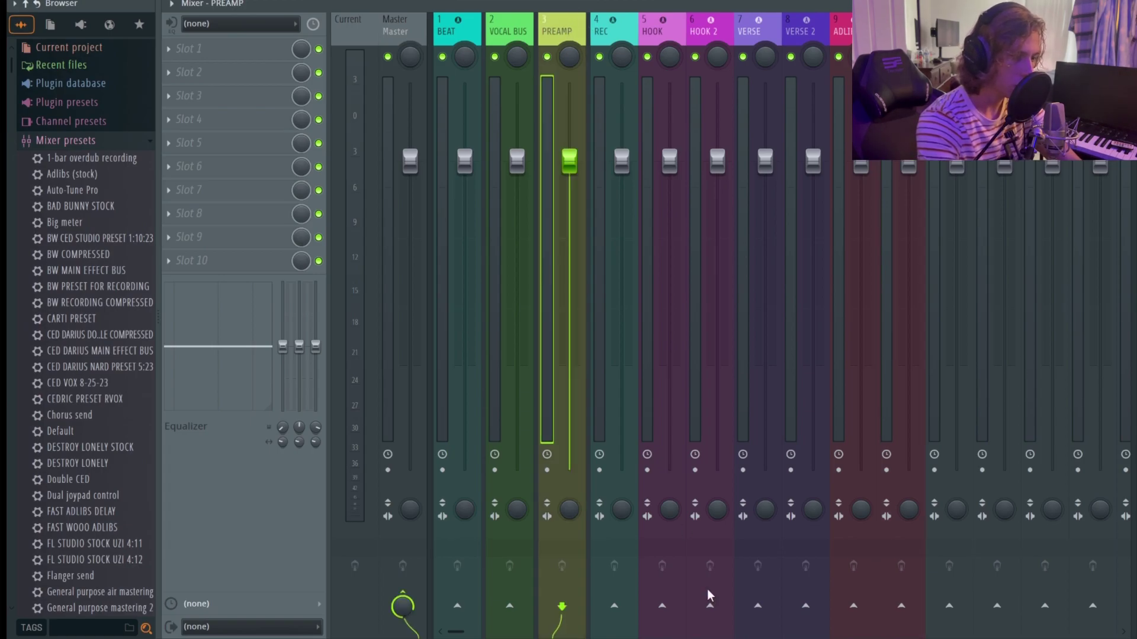
left_click(404, 603)
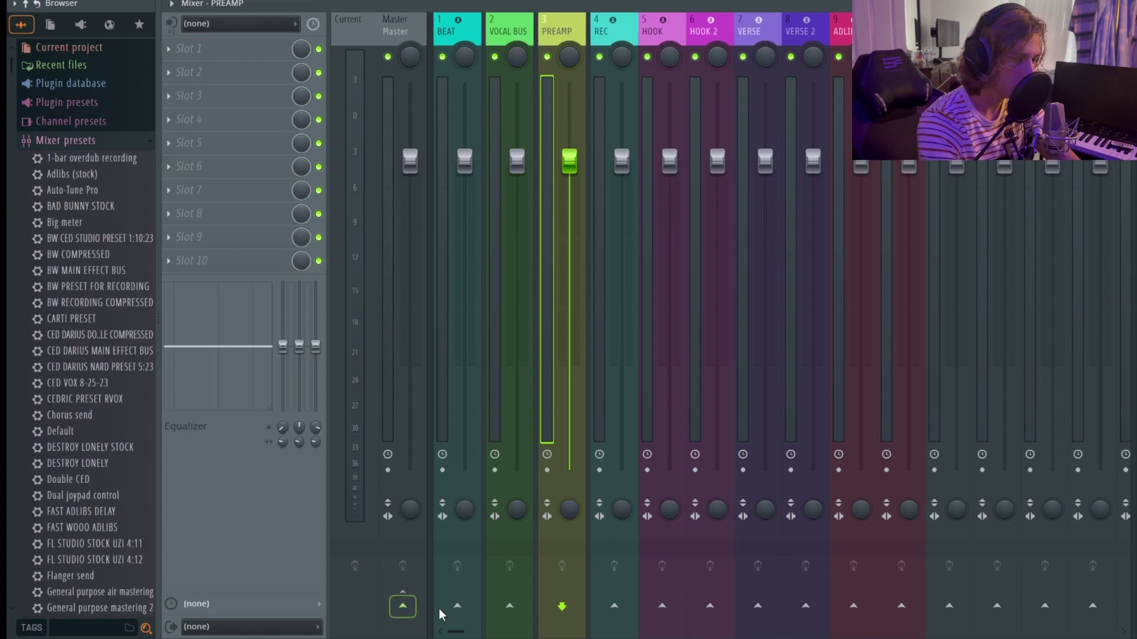
left_click(614, 605)
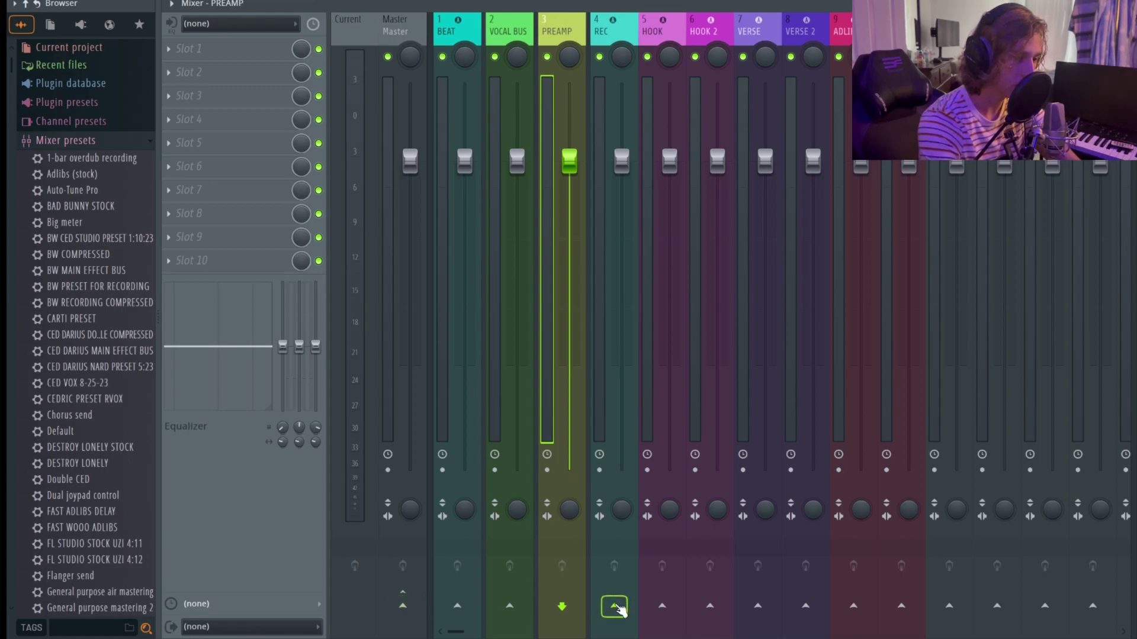
left_click(662, 606)
left_click(710, 606)
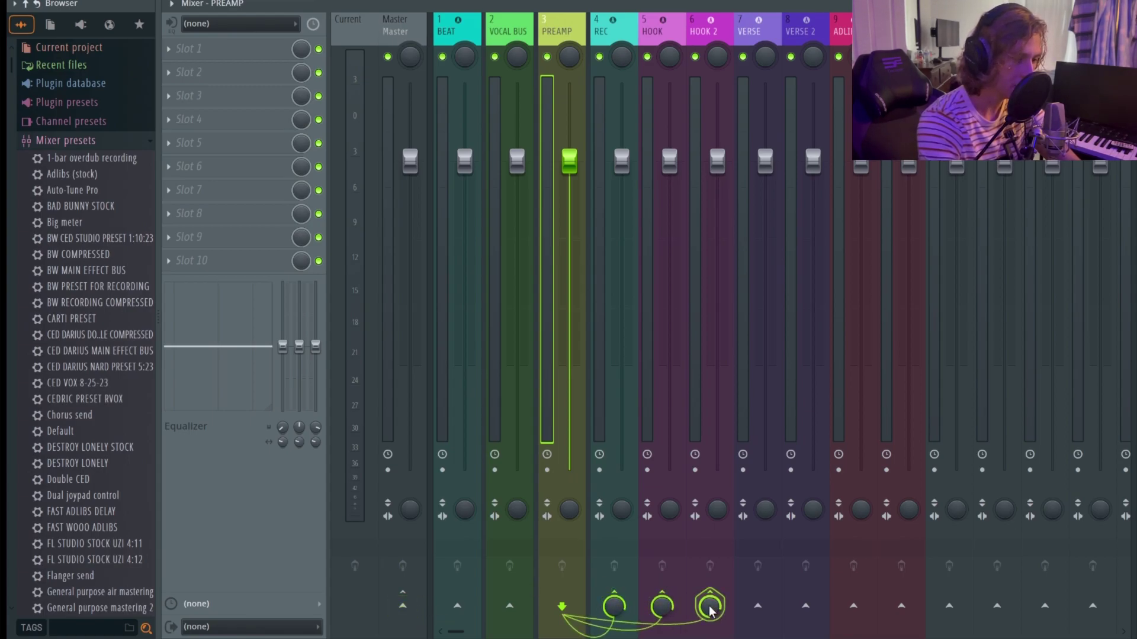
left_click(758, 606)
left_click(806, 606)
left_click(853, 606)
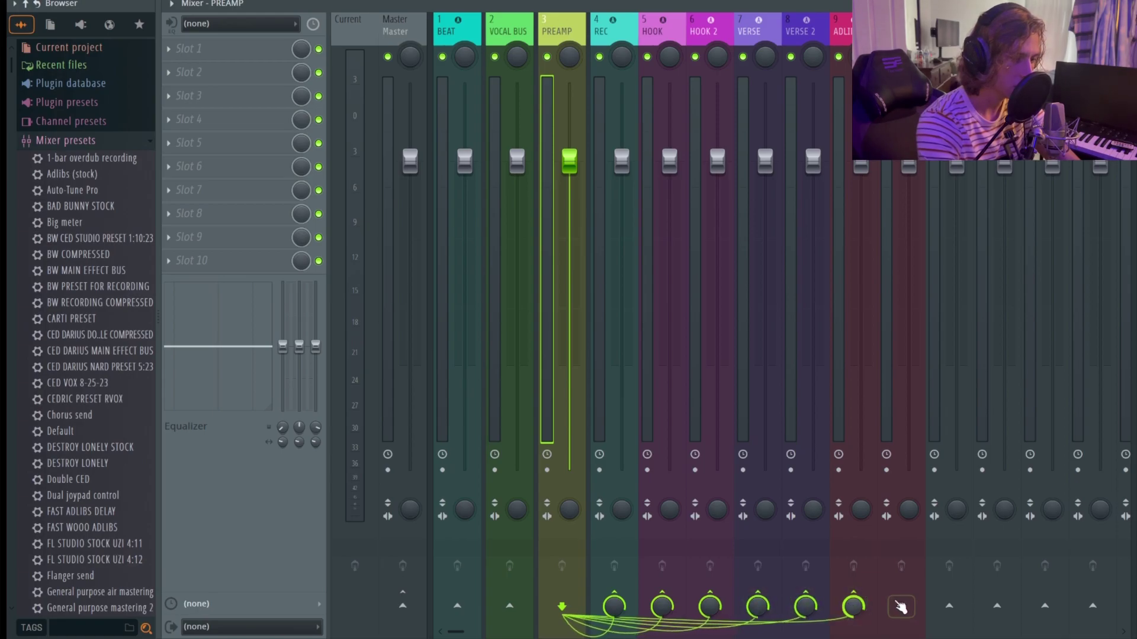
left_click(900, 606)
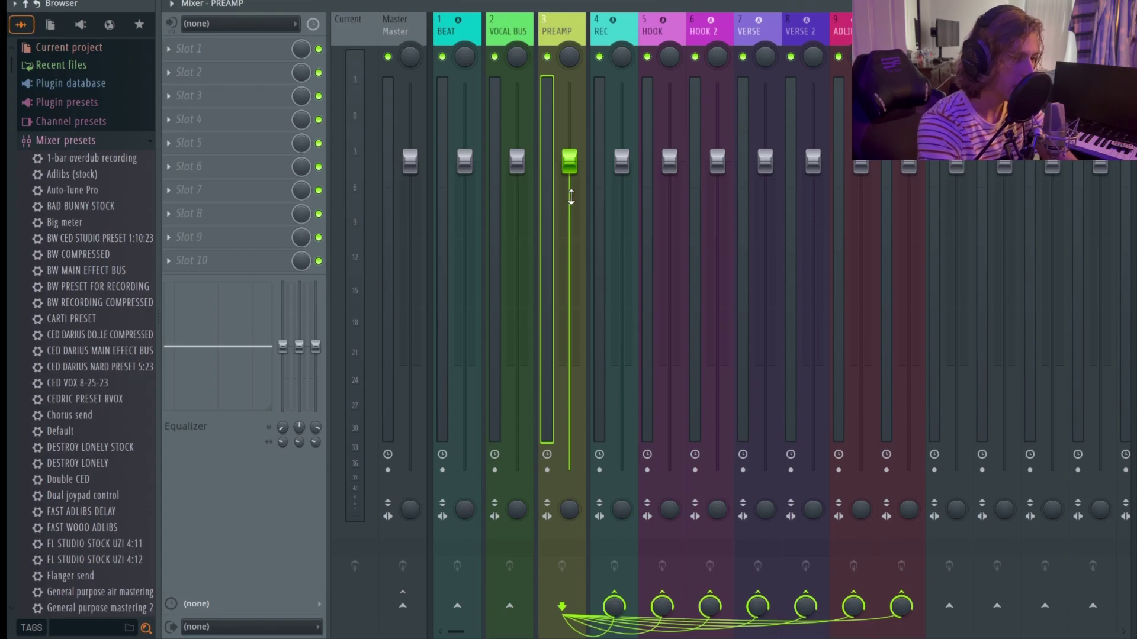
left_click(621, 35)
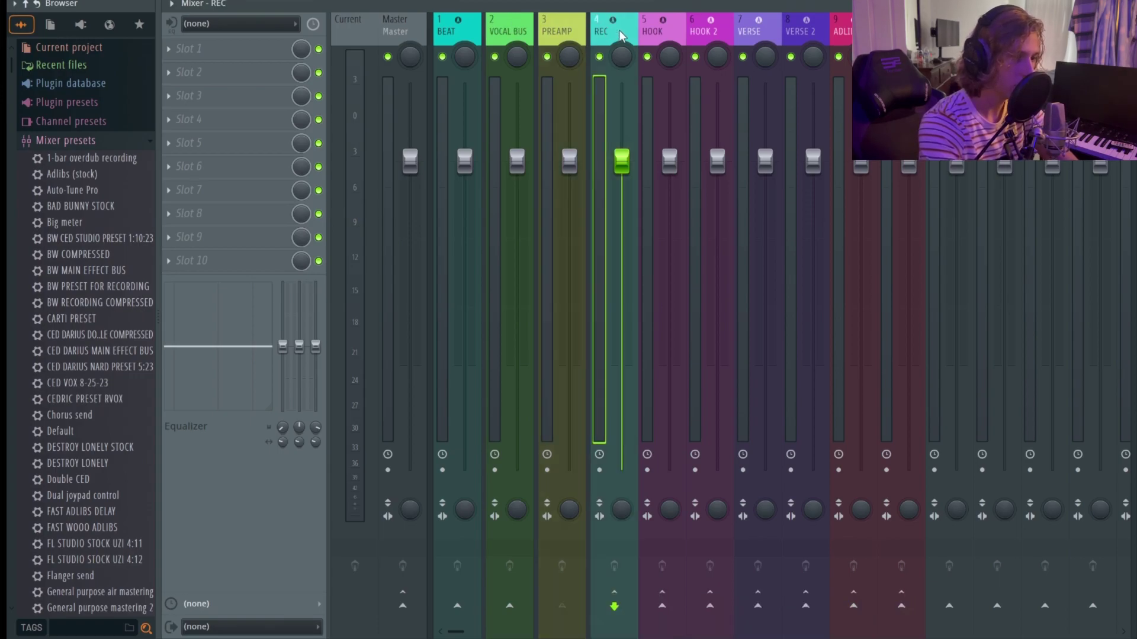
Step: Select HOOK through ADLIB 2 with VOCAL BUS and route them to VOCAL BUS only
left_click(662, 42, "shift+super")
left_click(711, 25, "shift+super")
left_click(751, 29, "shift+super")
left_click(815, 27, "shift+super")
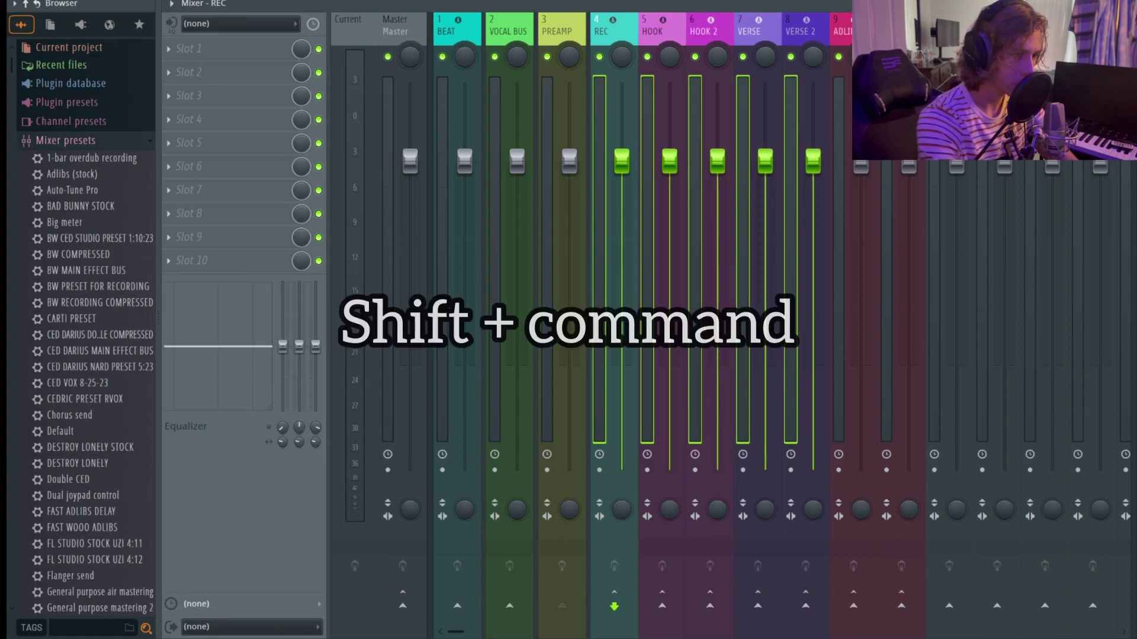
left_click(840, 27, "shift+super")
left_click(888, 27, "shift+super")
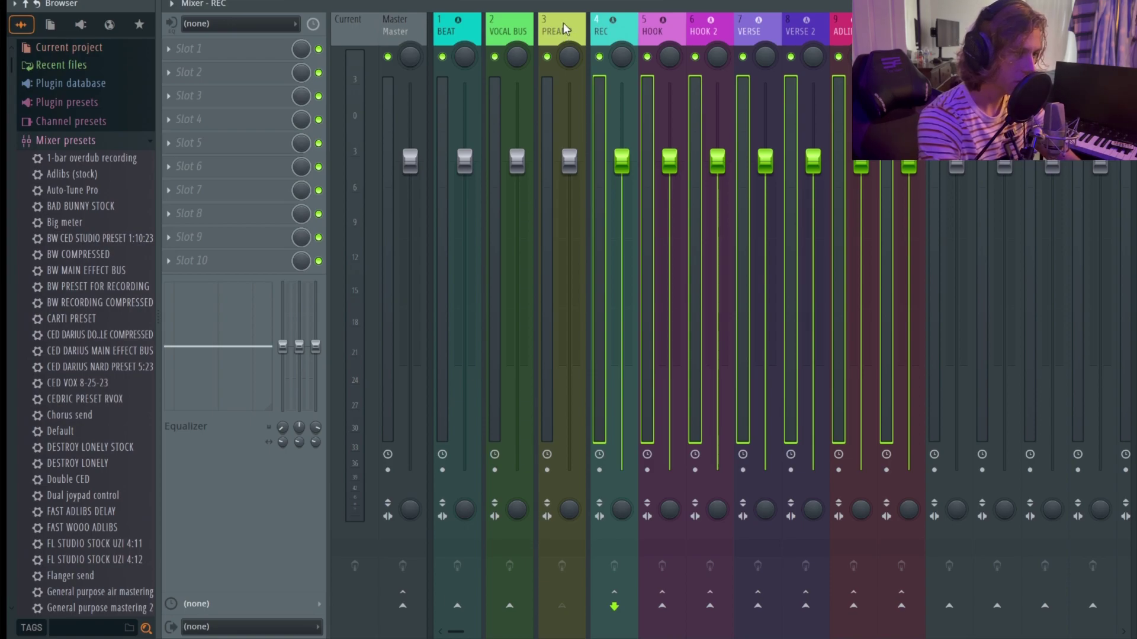
left_click(512, 30, "shift+super")
right_click(516, 42)
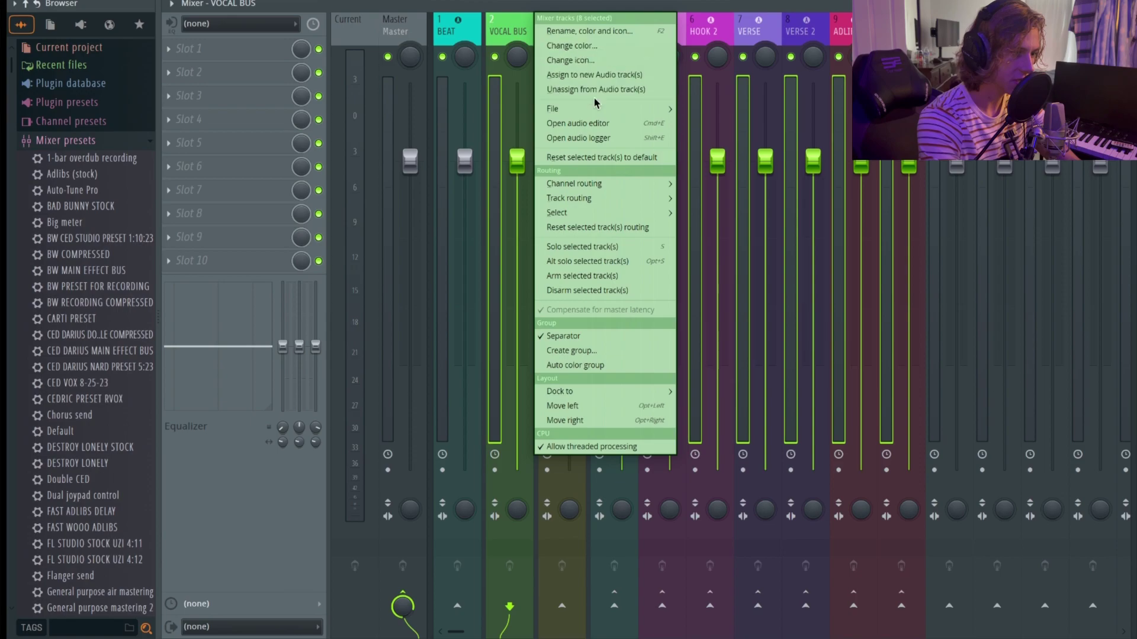
mouse_move(591, 200)
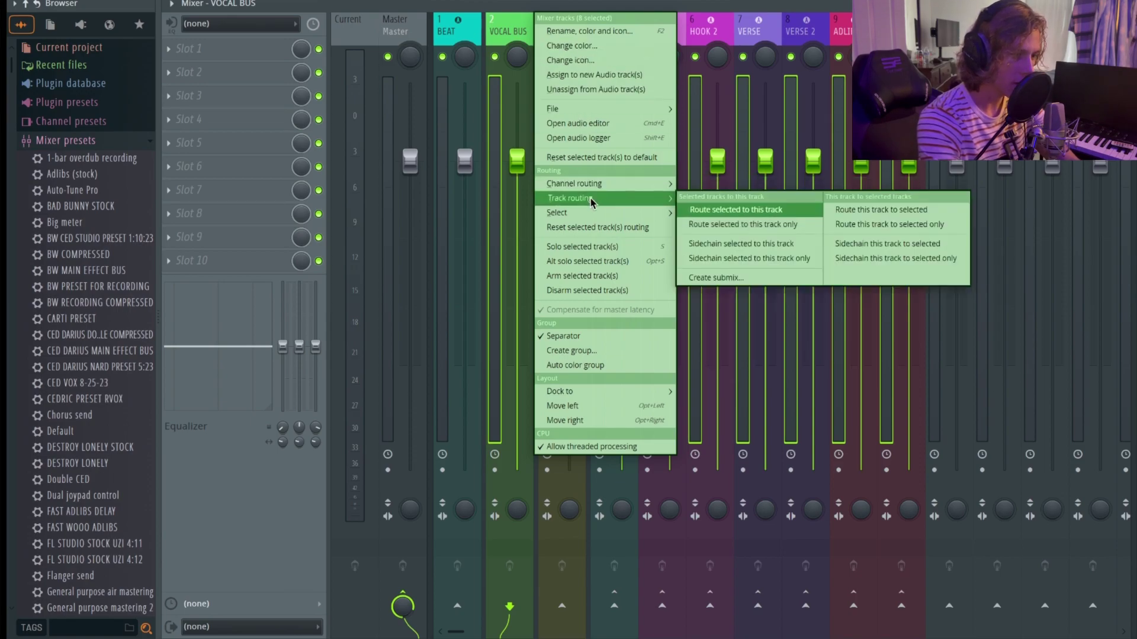
left_click(778, 225)
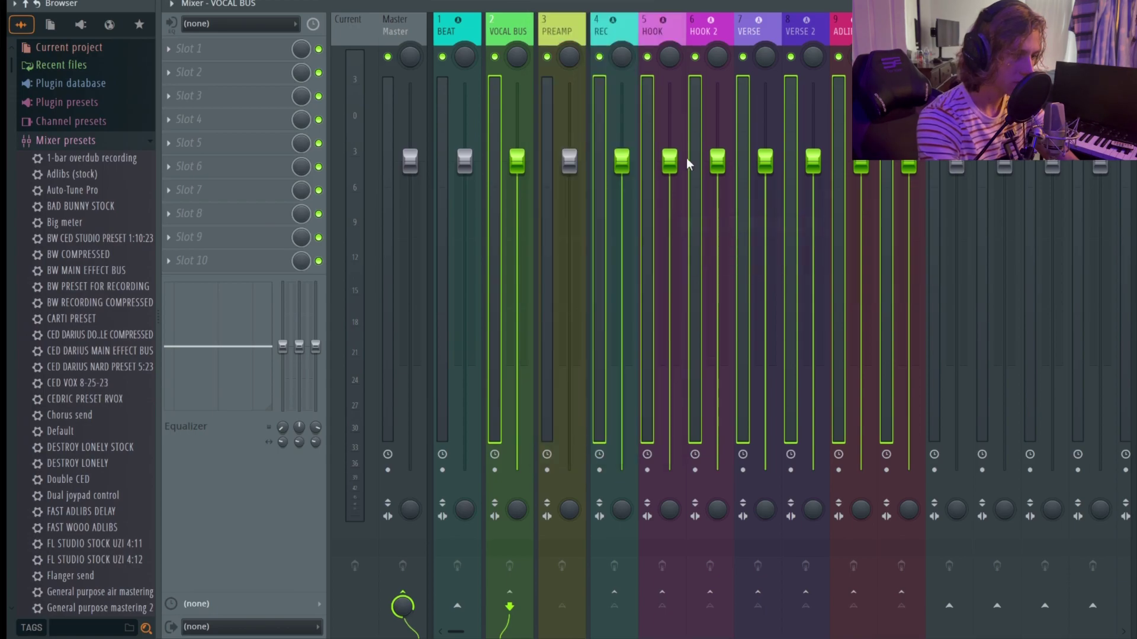
Step: Verify that REC, HOOK, HOOK 2 and VERSE each feed the VOCAL BUS
left_click(556, 37)
left_click(504, 25)
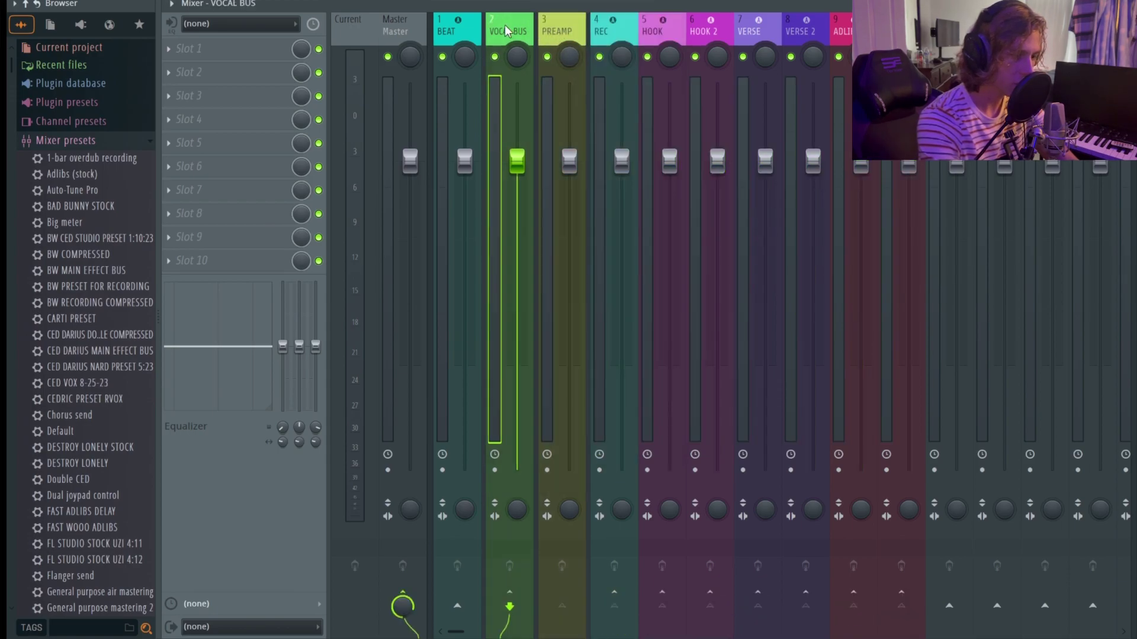
left_click(597, 29)
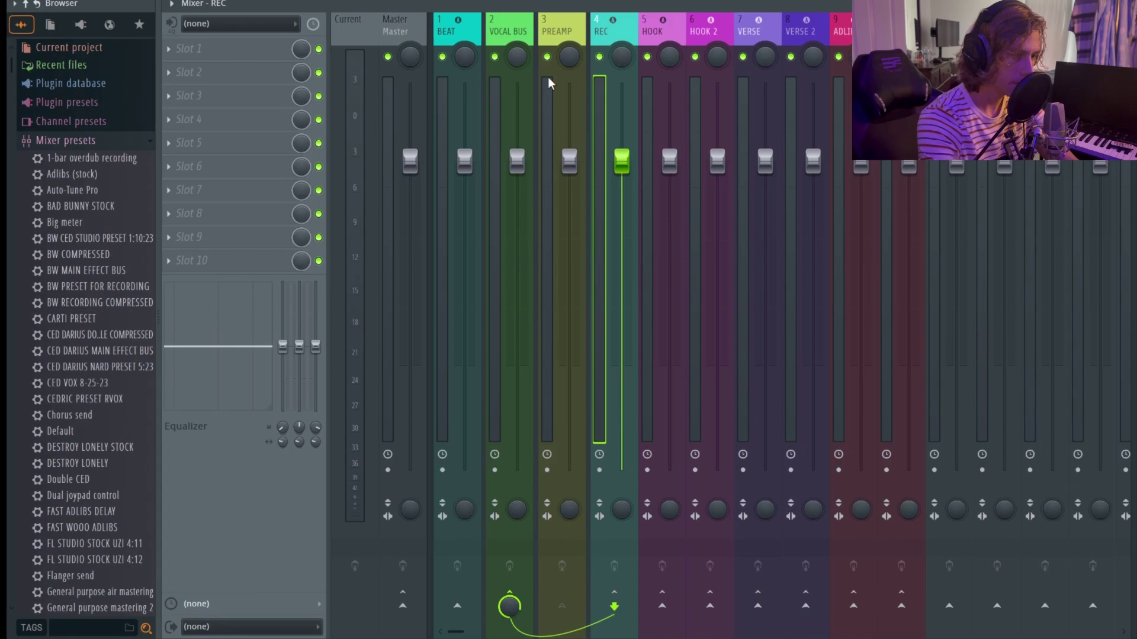
left_click(664, 36)
left_click(710, 26)
left_click(749, 29)
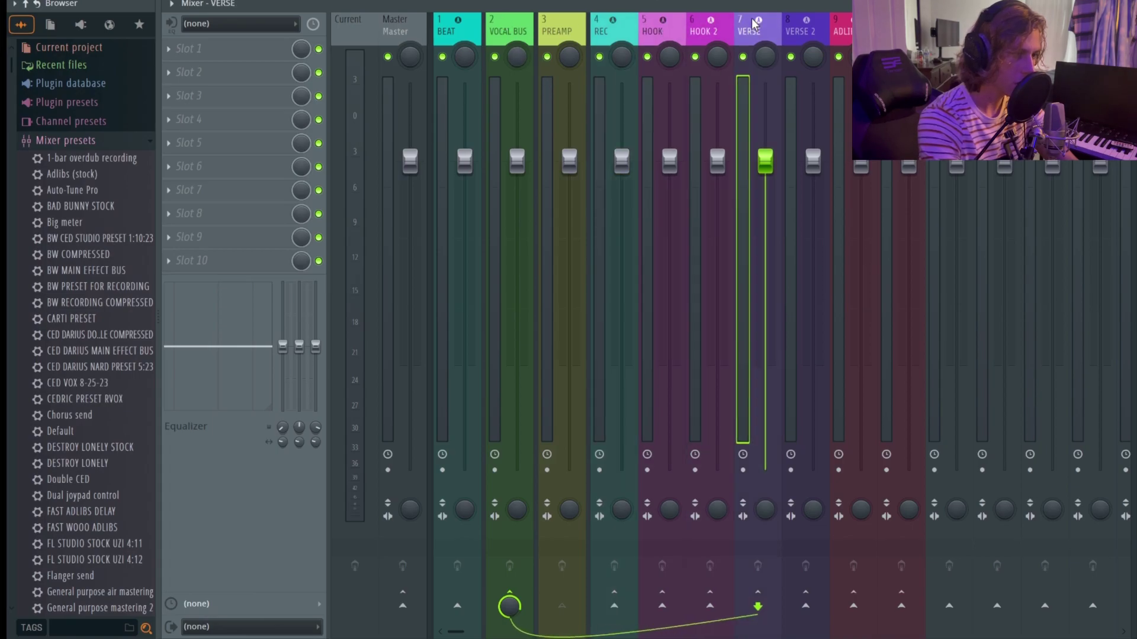
left_click(522, 34)
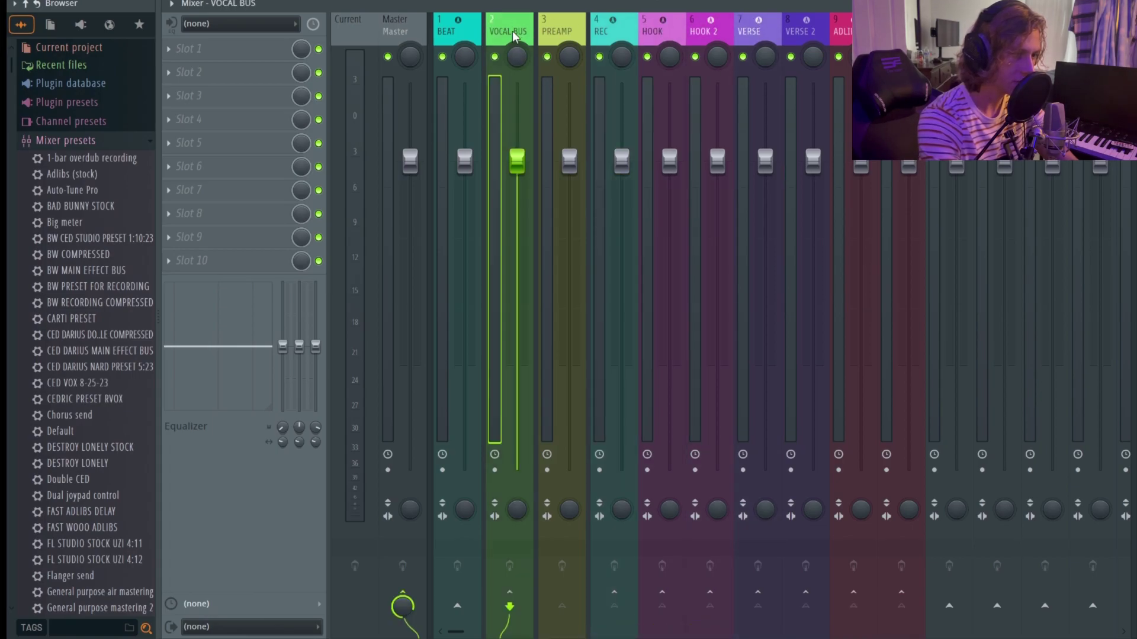
Step: Load Waves CLA-2A Stereo into VOCAL BUS slot 1 with the Vox preset
left_click(233, 49)
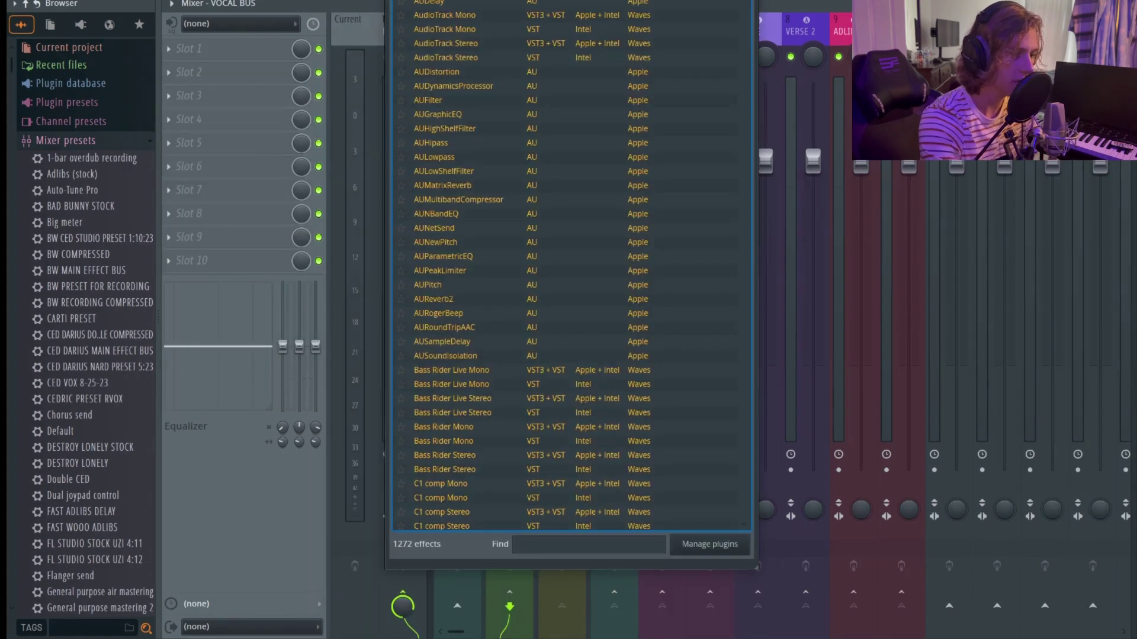
type("cla")
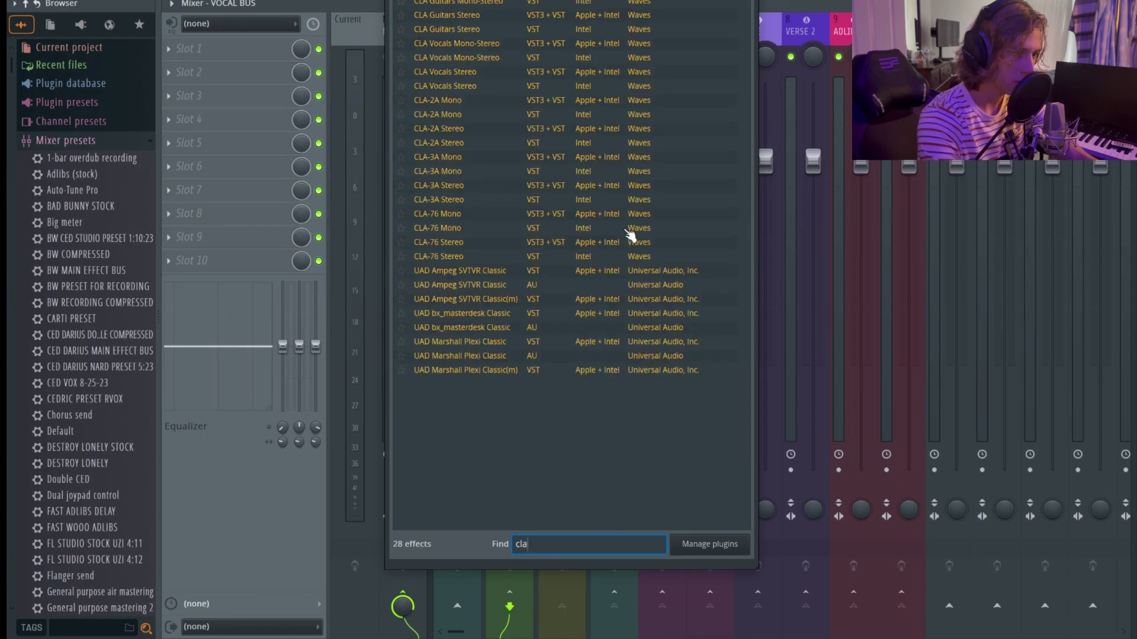
double_click(489, 128)
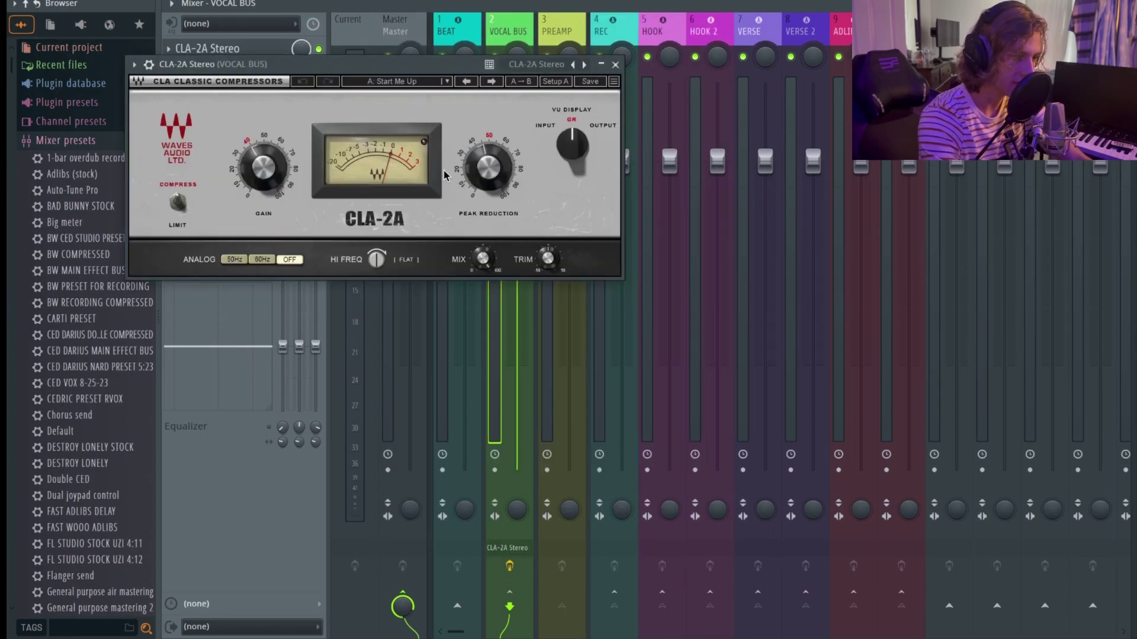
left_click(447, 82)
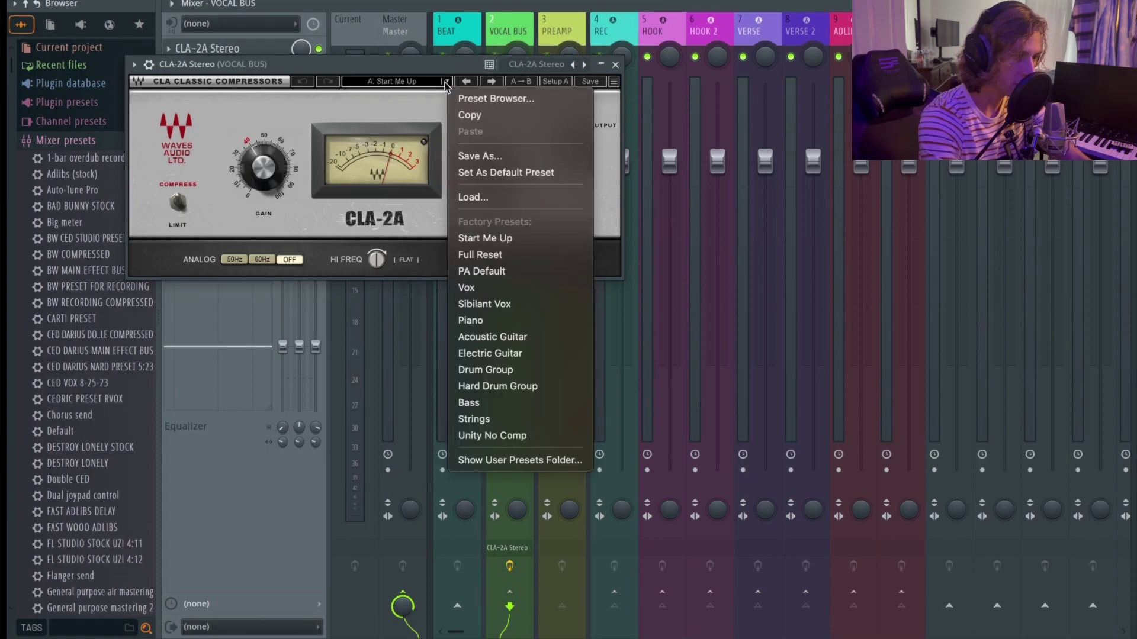
left_click(498, 288)
left_click(614, 66)
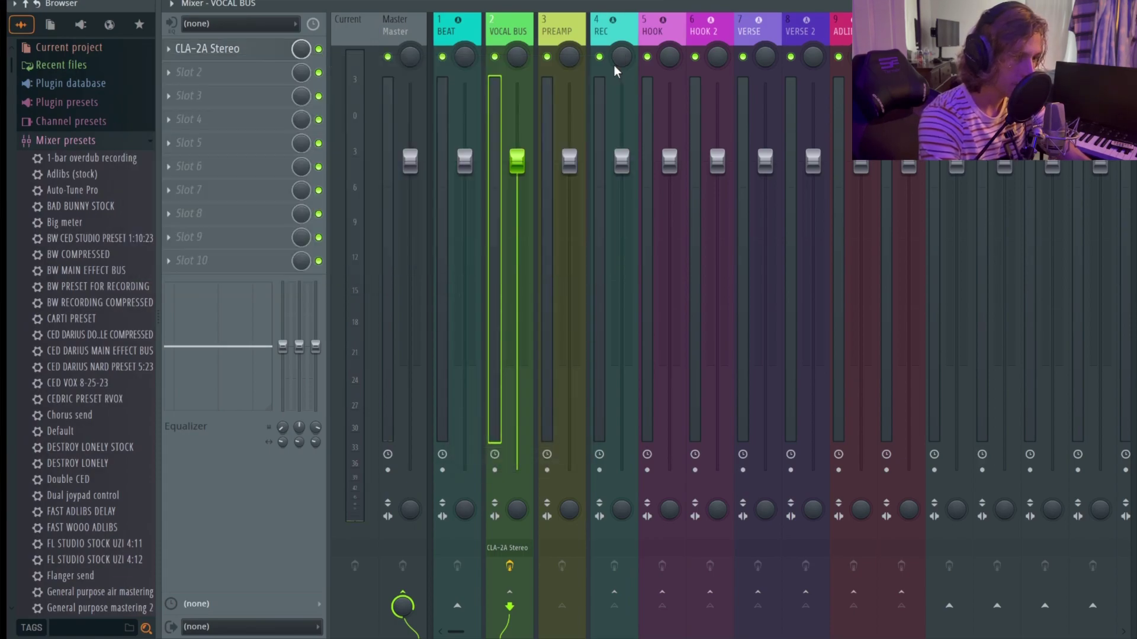
Step: Inspect the REC, PREAMP, VOCAL BUS, BEAT, HOOK and Master inserts' routing, finishing on REC
left_click(634, 32)
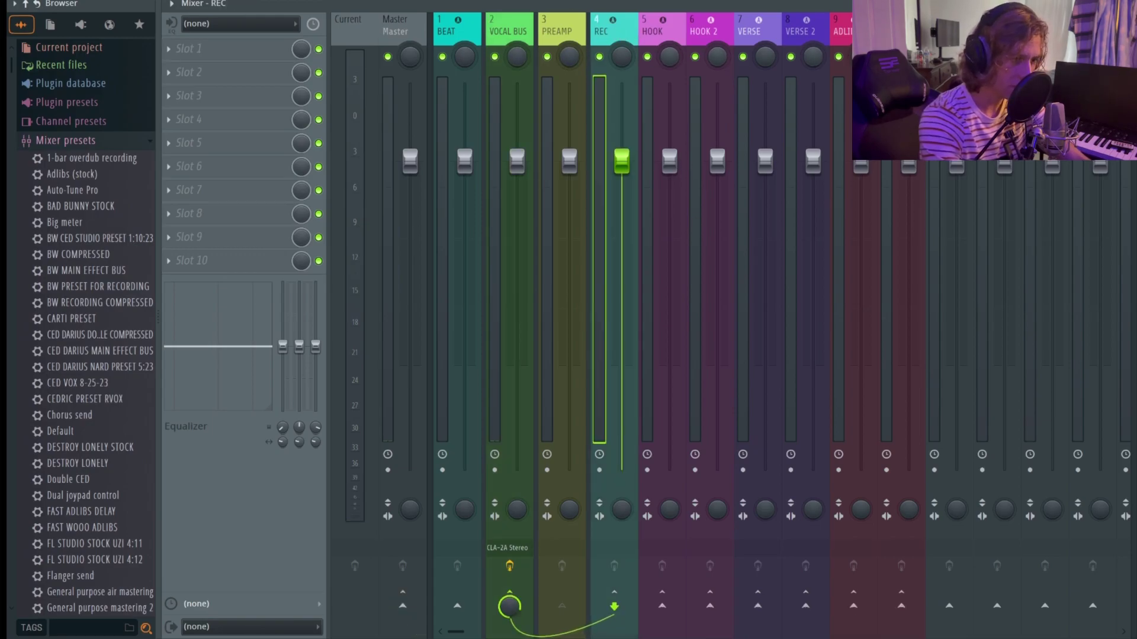
left_click(565, 23)
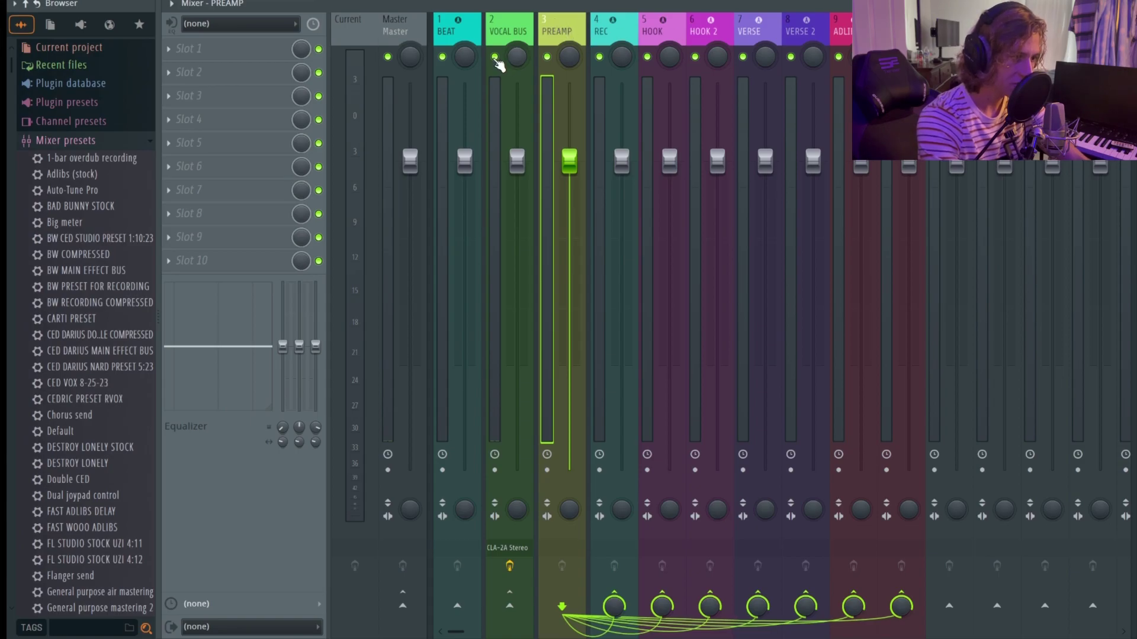
left_click(503, 39)
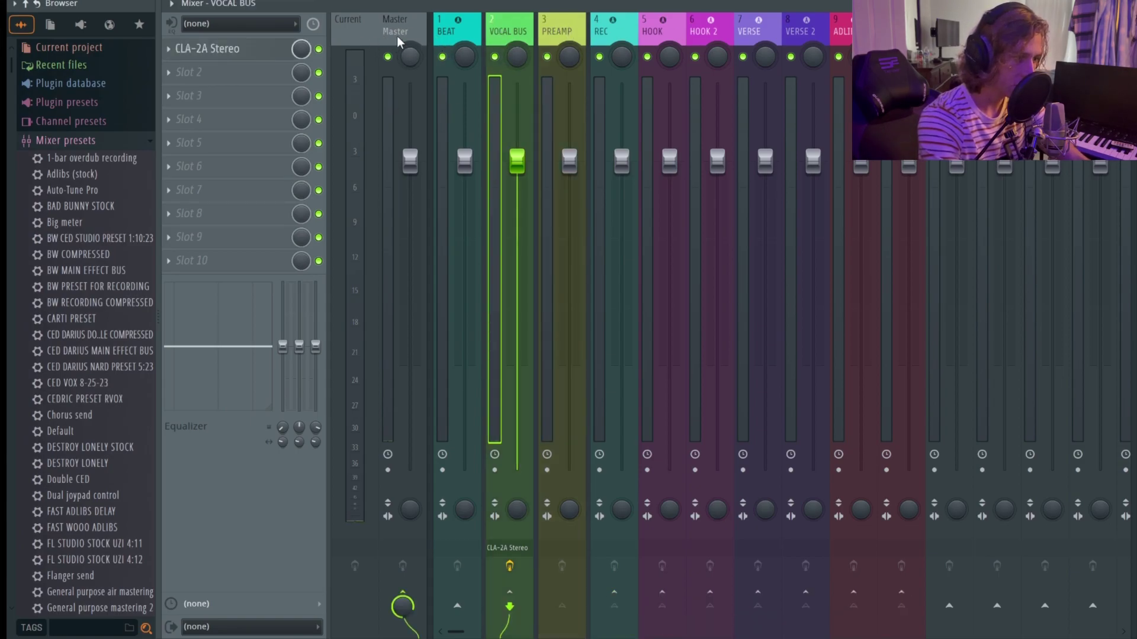
left_click(467, 31)
left_click(544, 25)
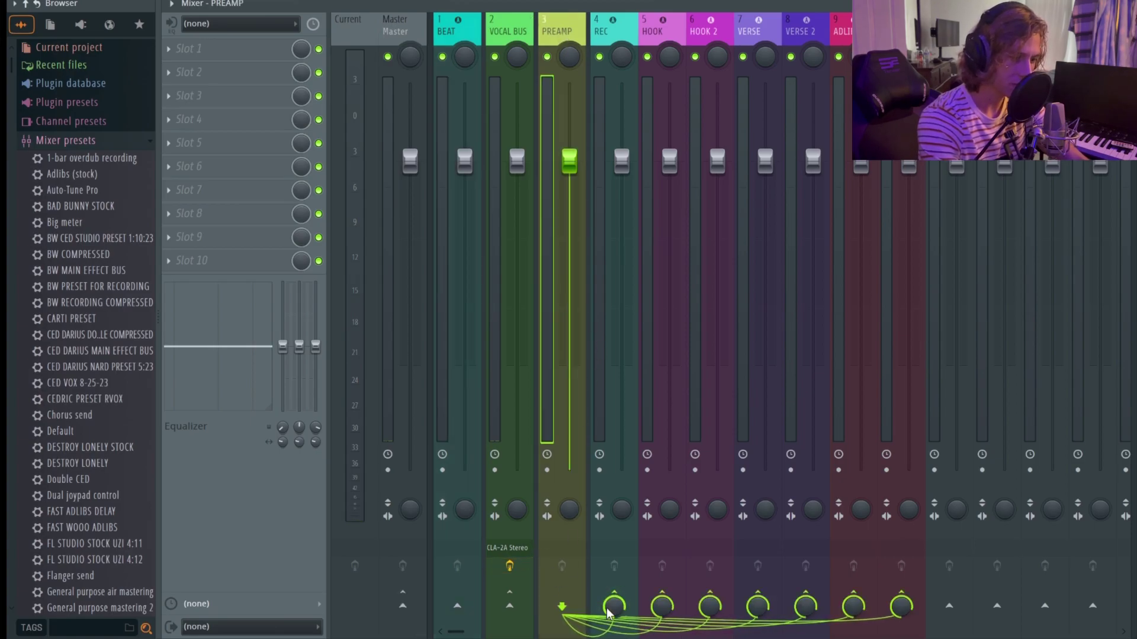
left_click(611, 21)
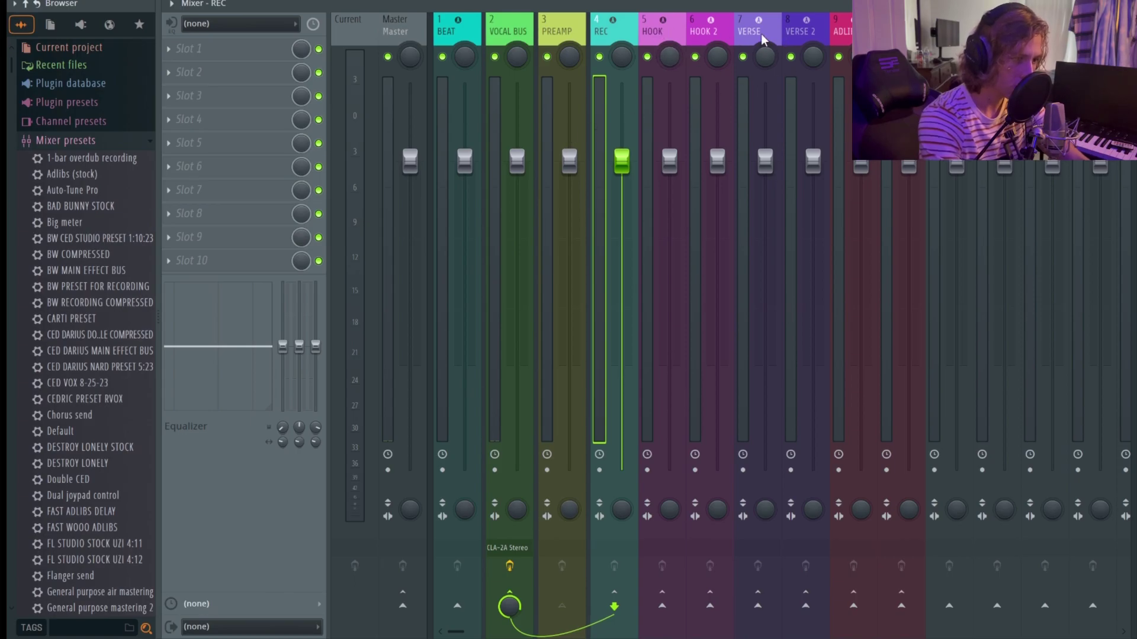
left_click(656, 34)
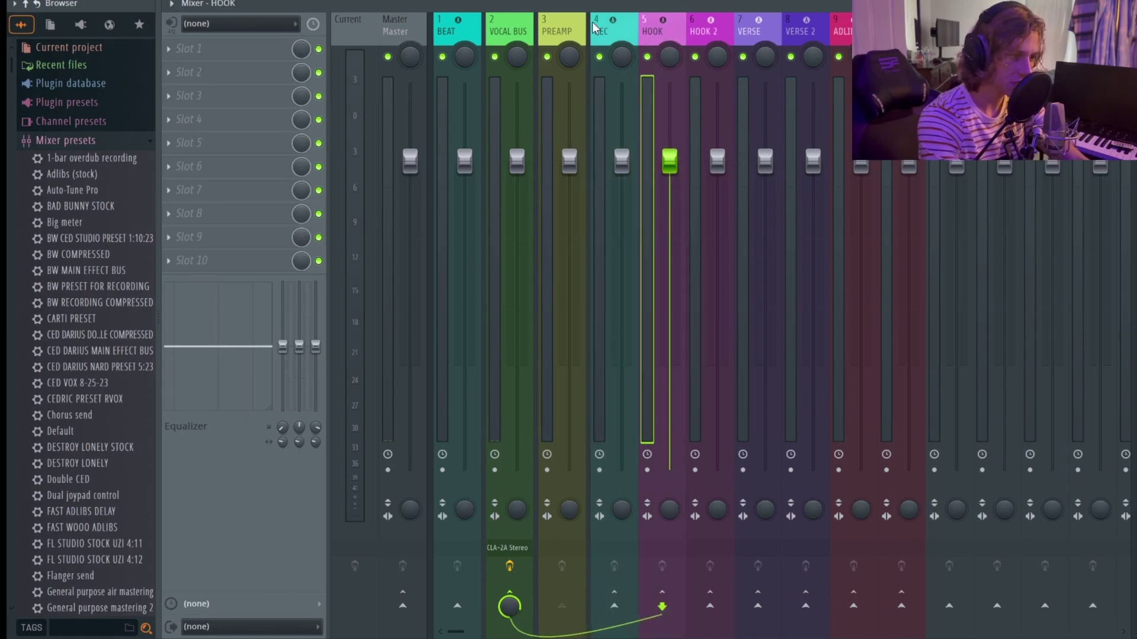
left_click(636, 23)
left_click(650, 26)
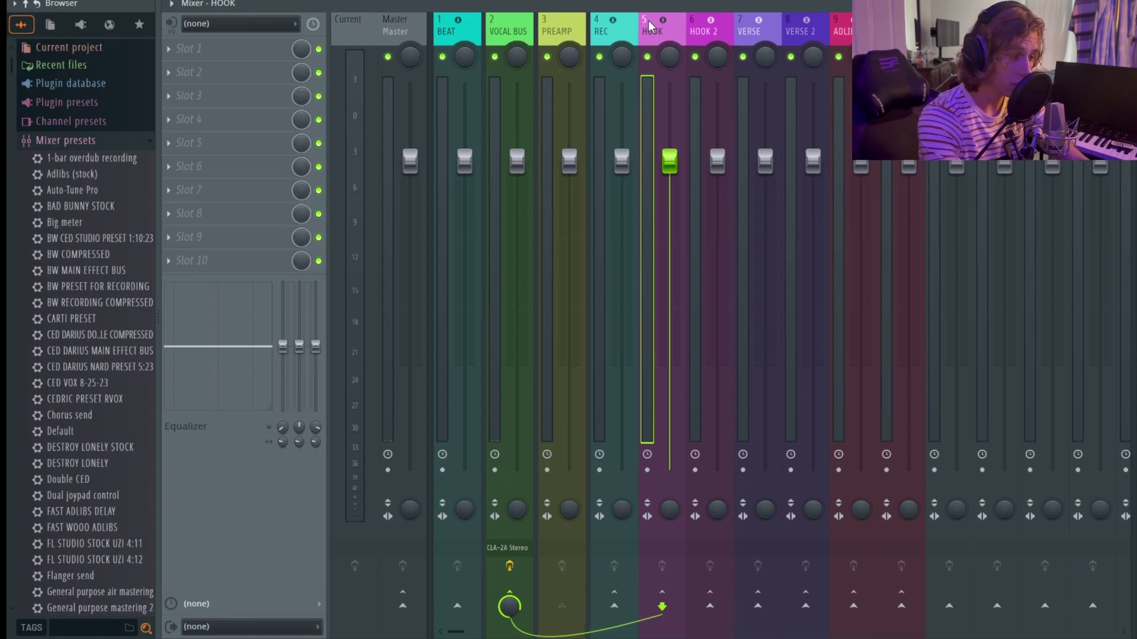
left_click(523, 32)
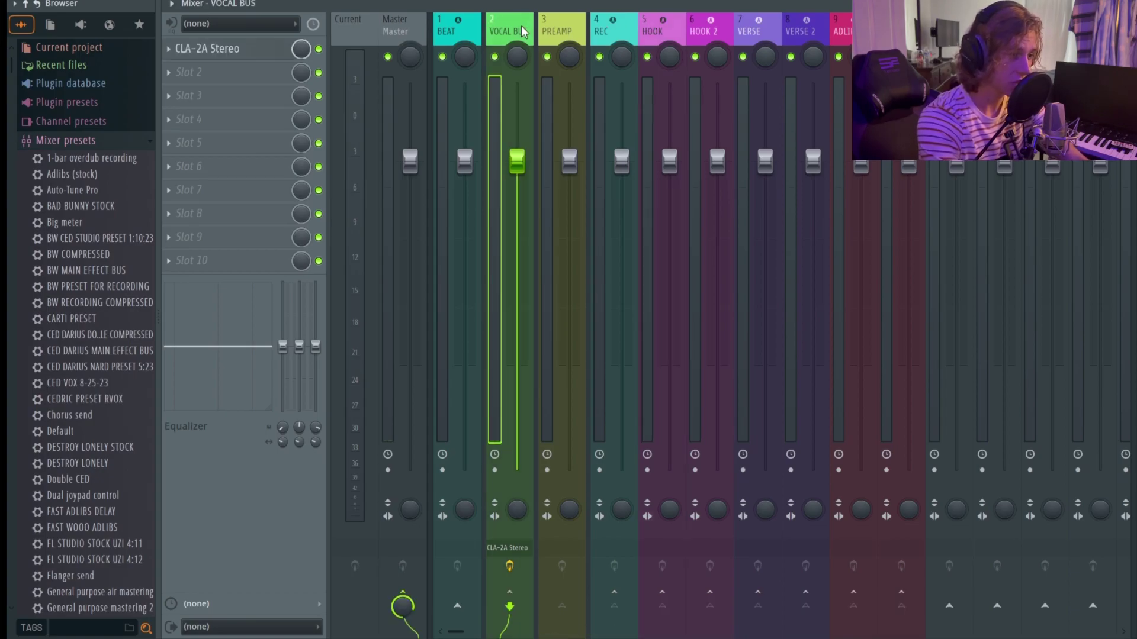
left_click(396, 32)
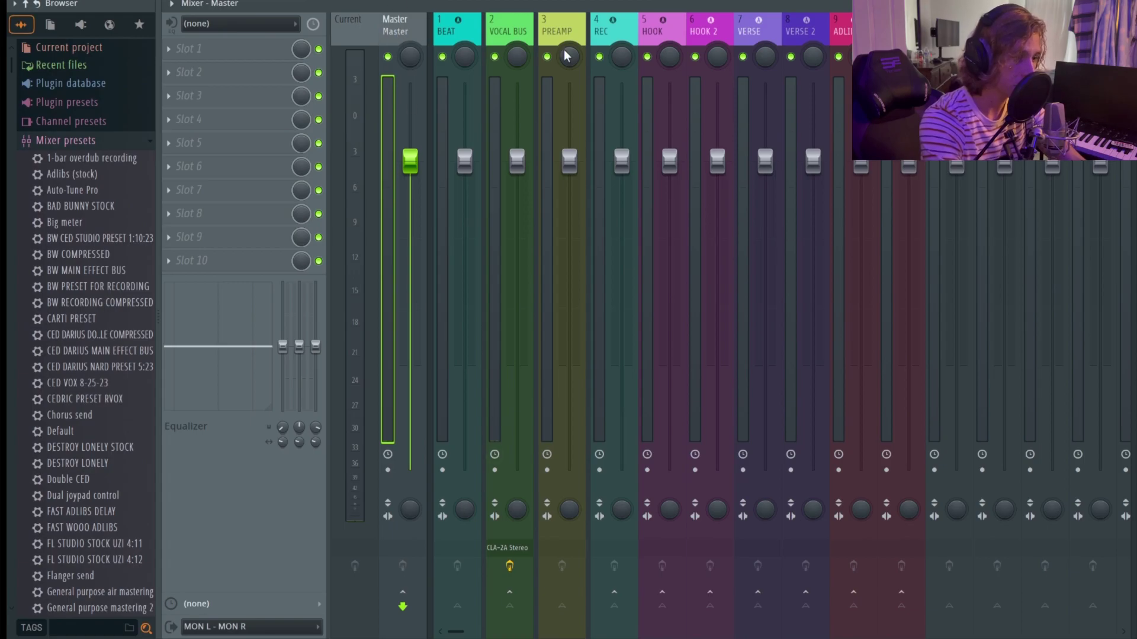
left_click(613, 249)
Step: Arm REC and set its input to MIC/LINE/HIZ 1, accepting the external input
left_click(599, 470)
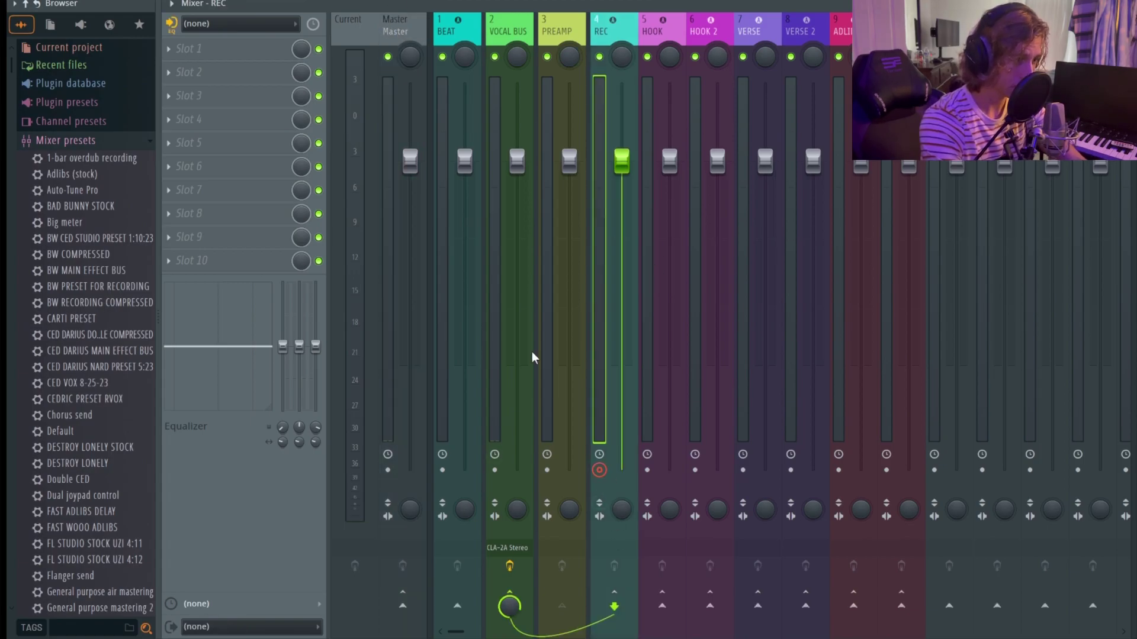
left_click(240, 23)
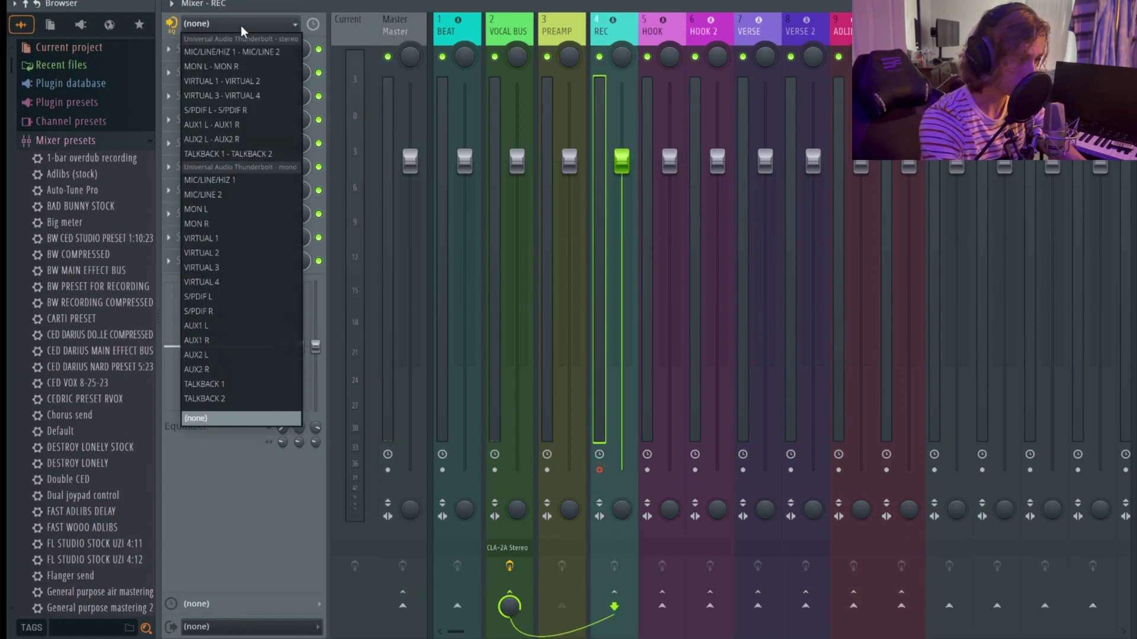
left_click(244, 180)
left_click(702, 335)
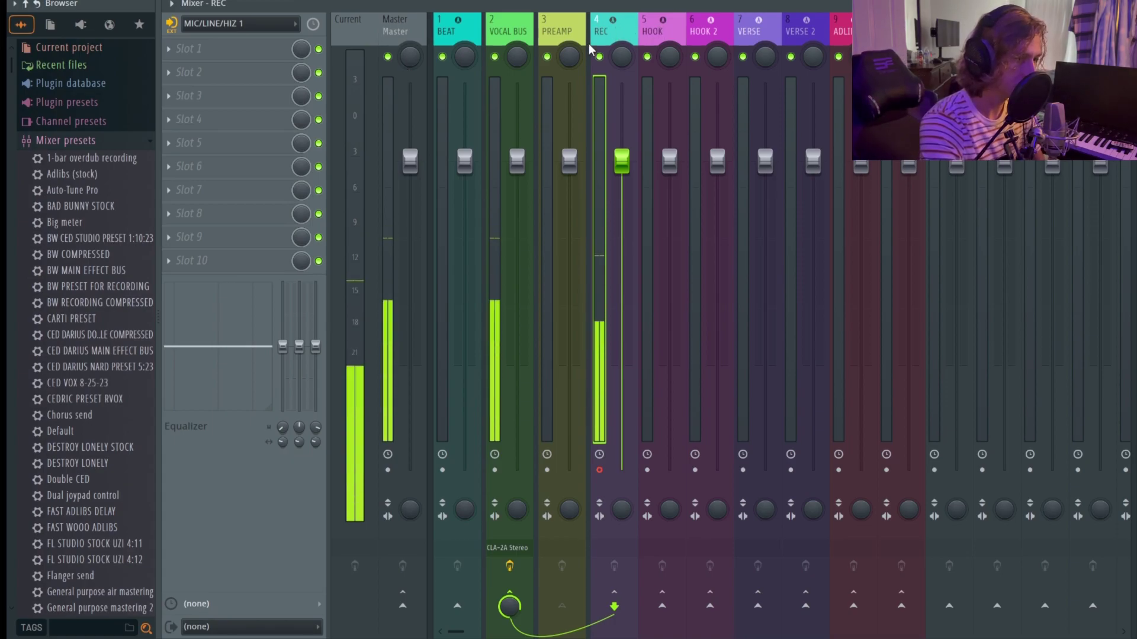
Step: Drag the LIL UZI AUTO TUNE VIDEO mixer preset onto insert 4 and choose a record option
scroll(103, 305, "down", 10)
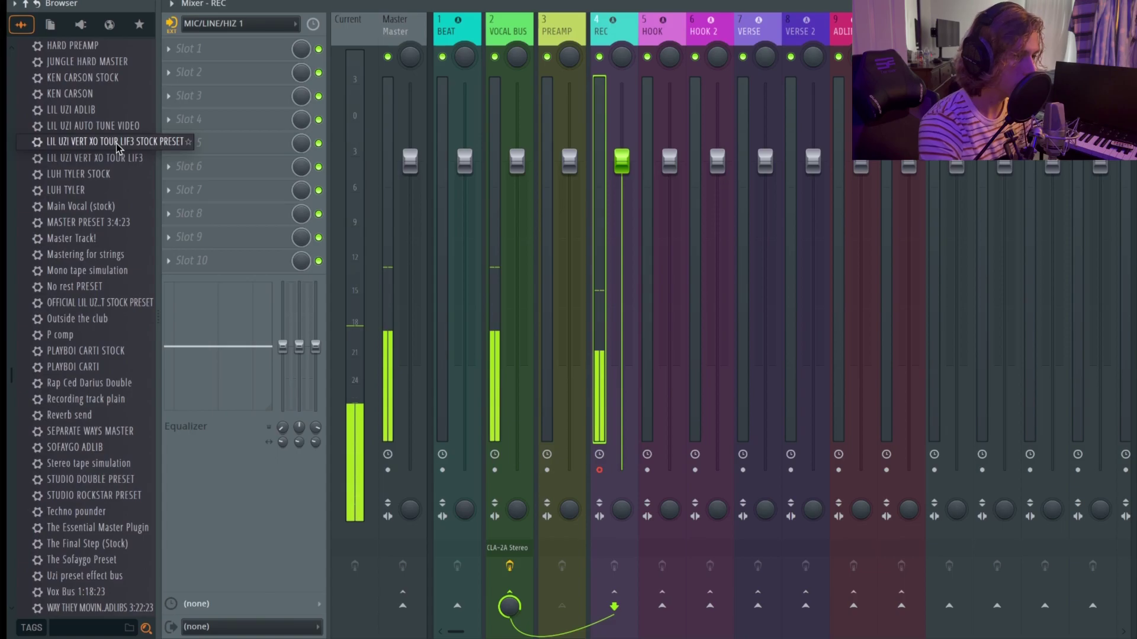
left_click_drag(111, 132, 617, 33)
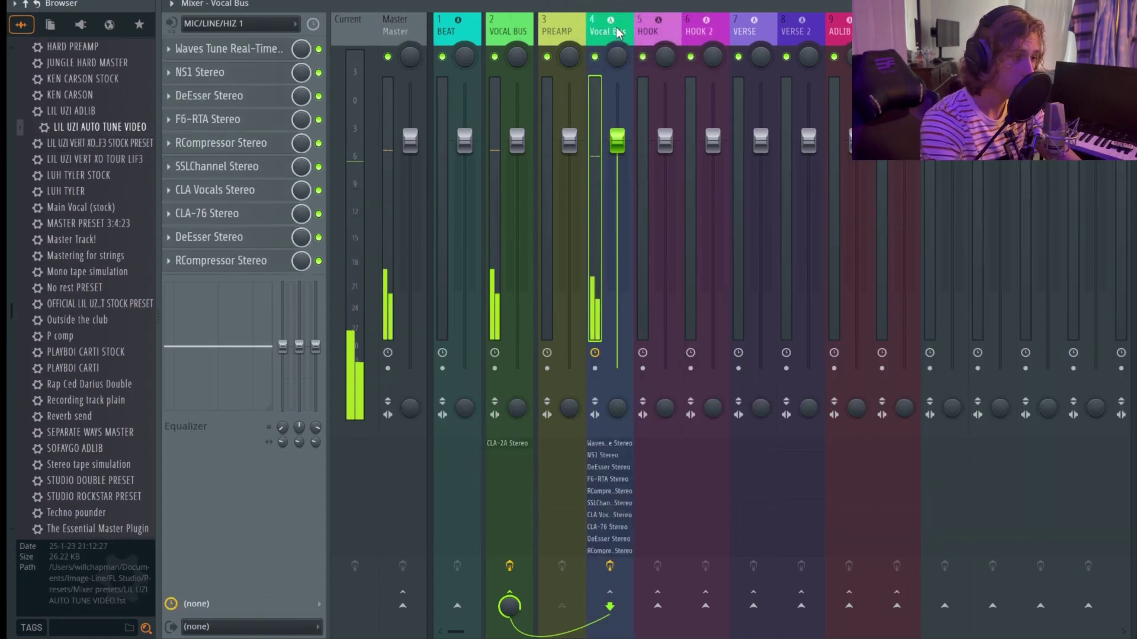
left_click(237, 23)
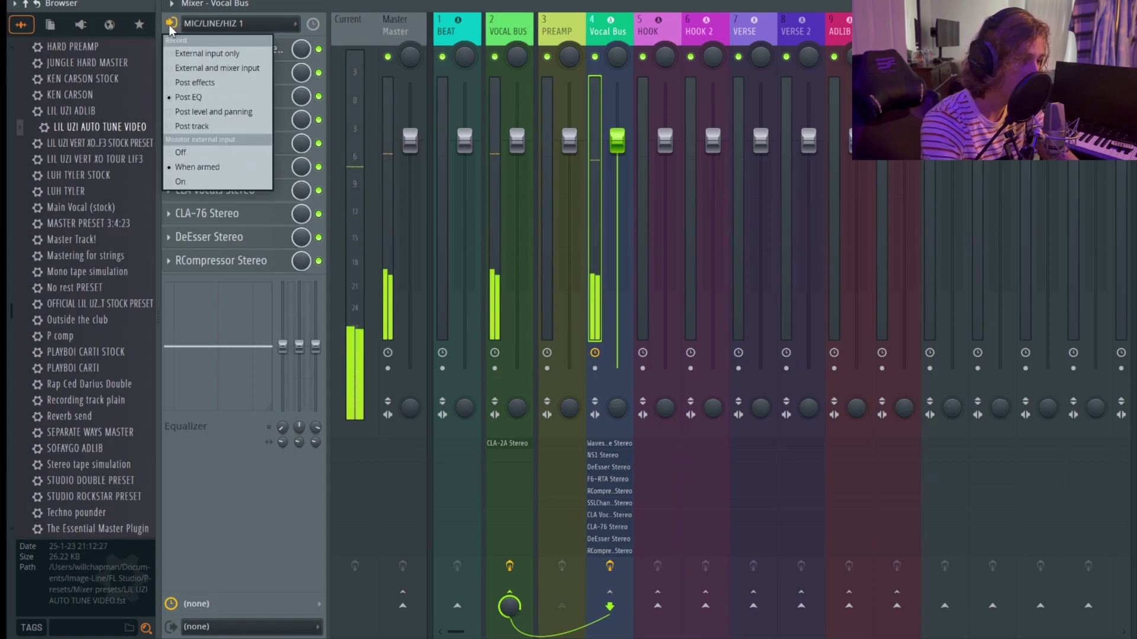
left_click(203, 56)
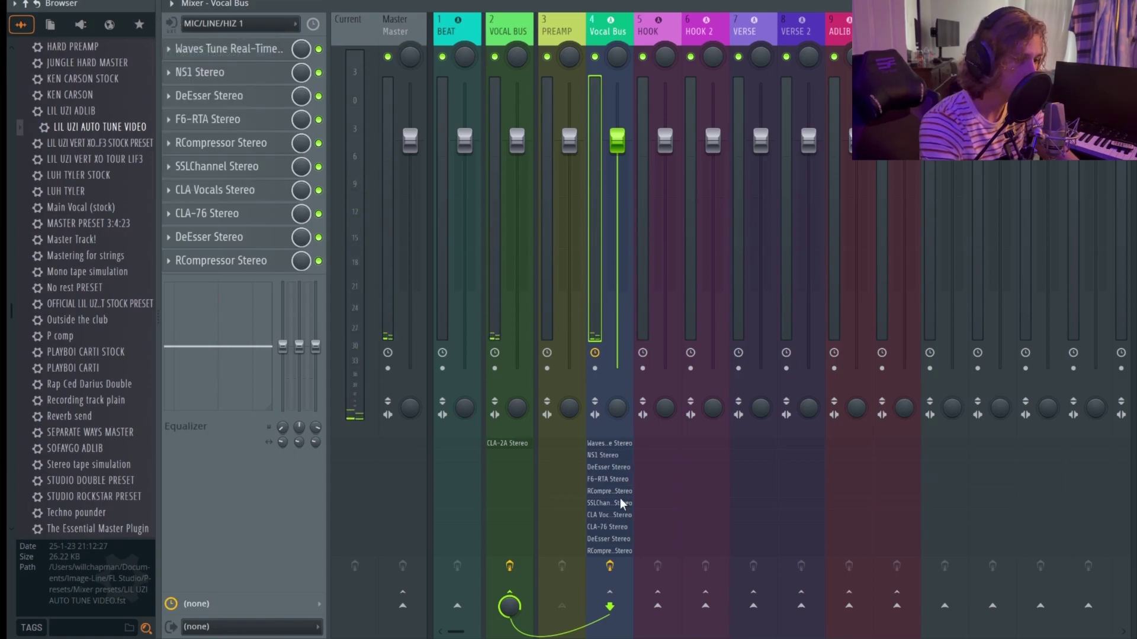
Step: Set Waves Tune on insert 4 to B Major, then arm to test the mic and disarm
left_click(616, 446)
left_click(586, 450)
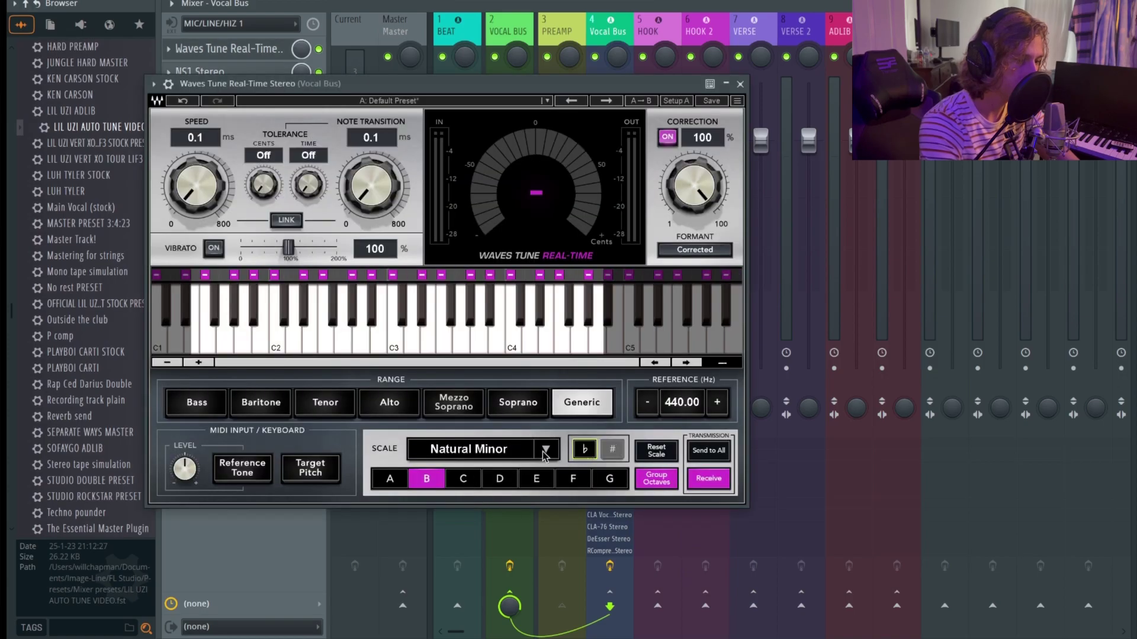
left_click(546, 450)
left_click(569, 503)
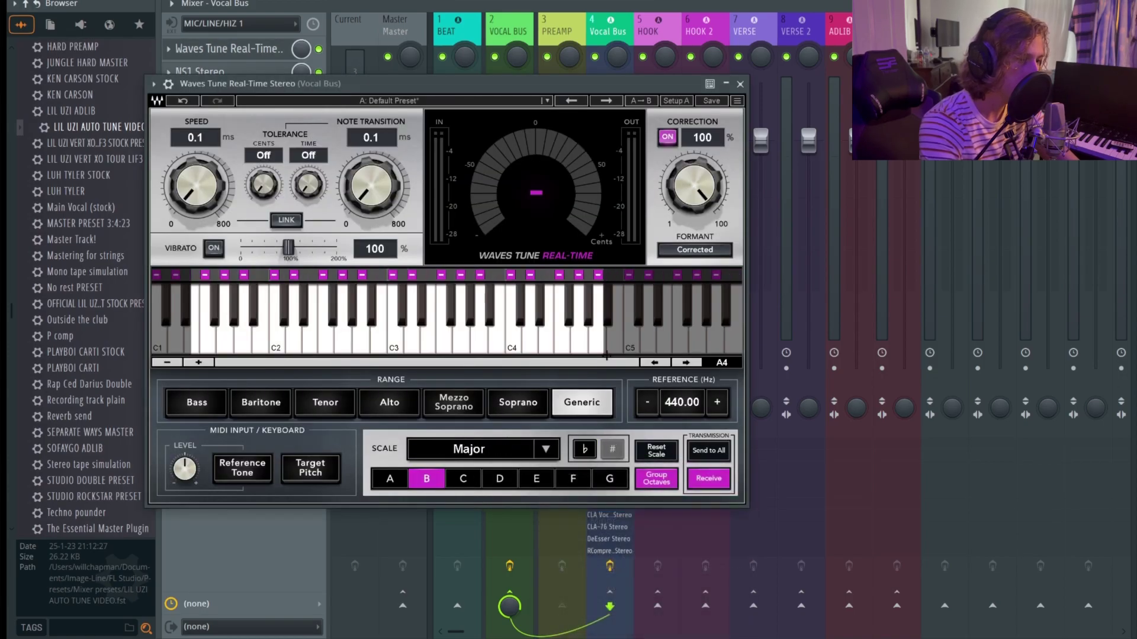
left_click(739, 84)
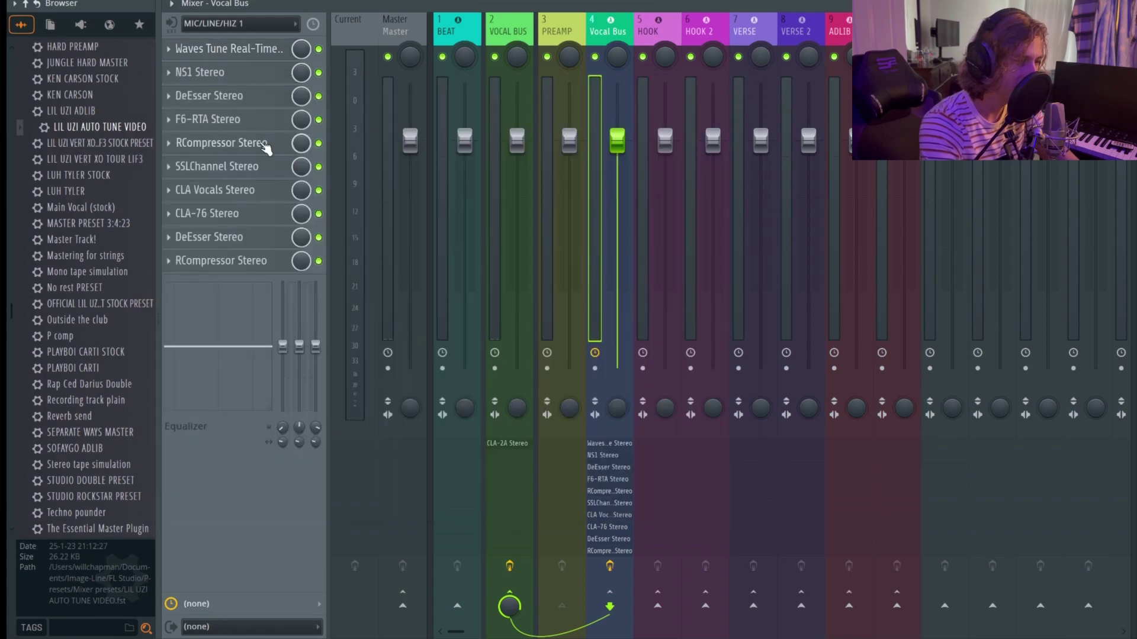
left_click(594, 368)
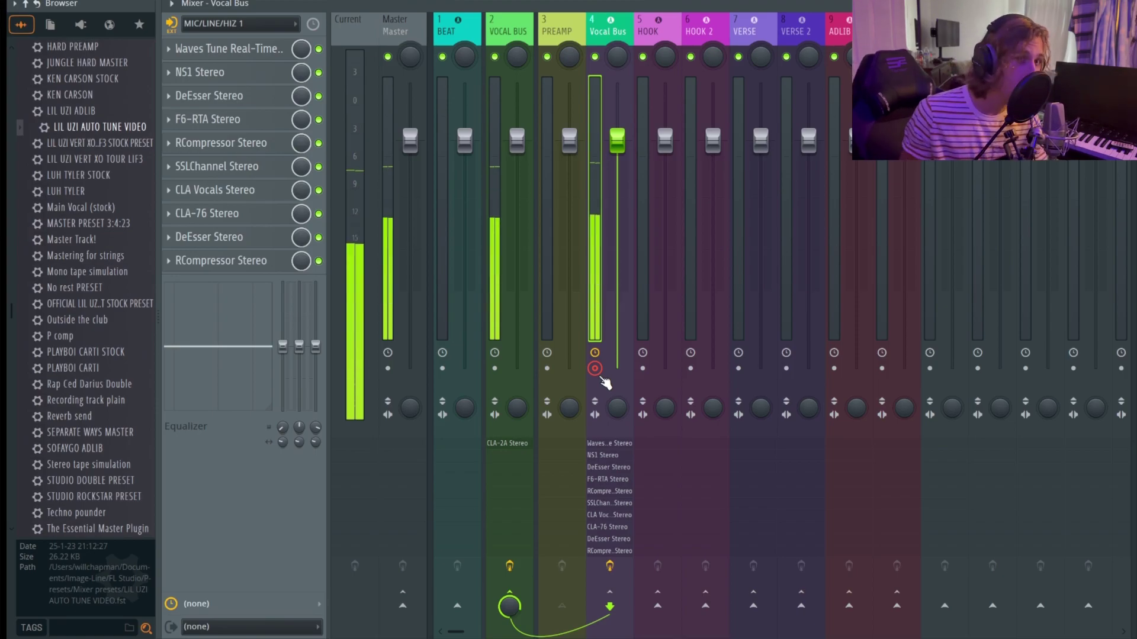
left_click(595, 369)
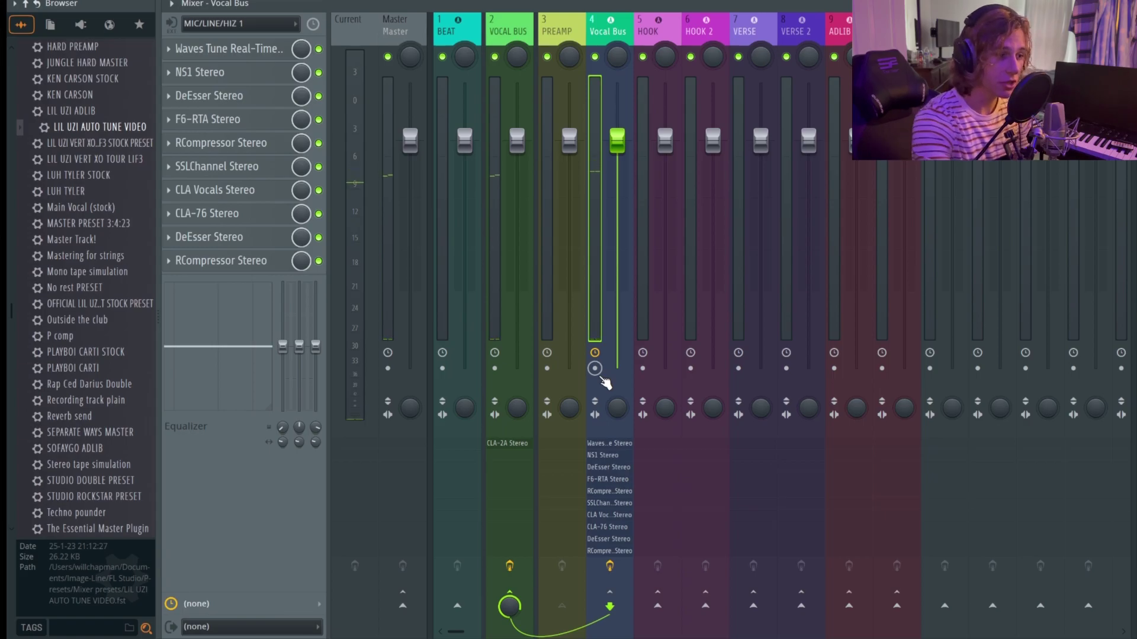
Step: Rename insert 4 to REC and colour it Light Sea Green (#3DB3B6)
right_click(608, 35)
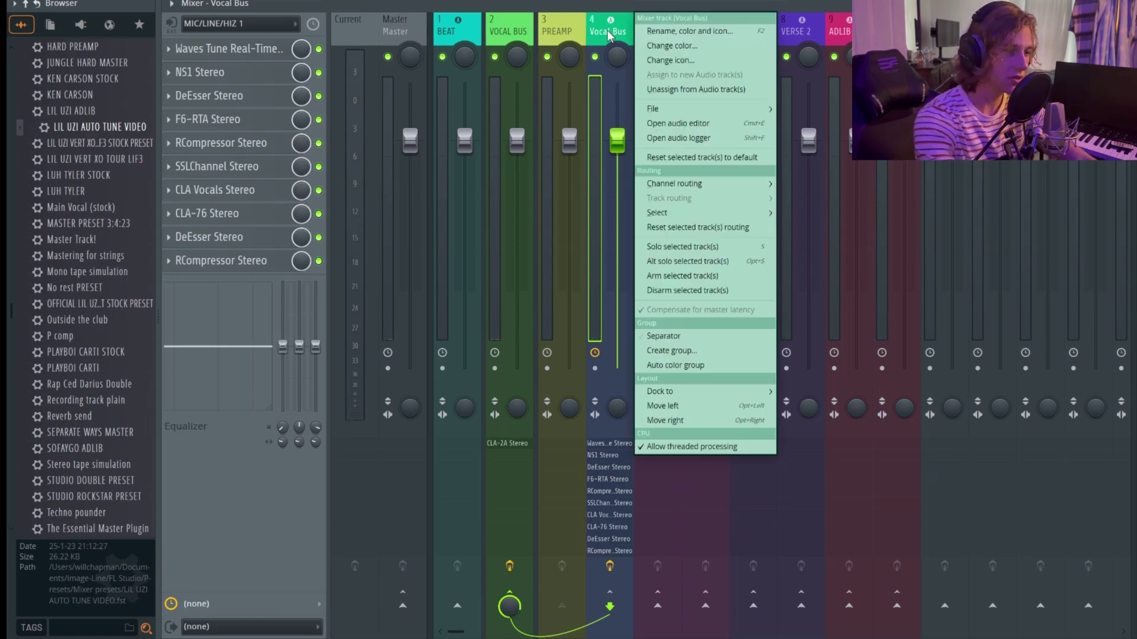
left_click(687, 32)
type("REC")
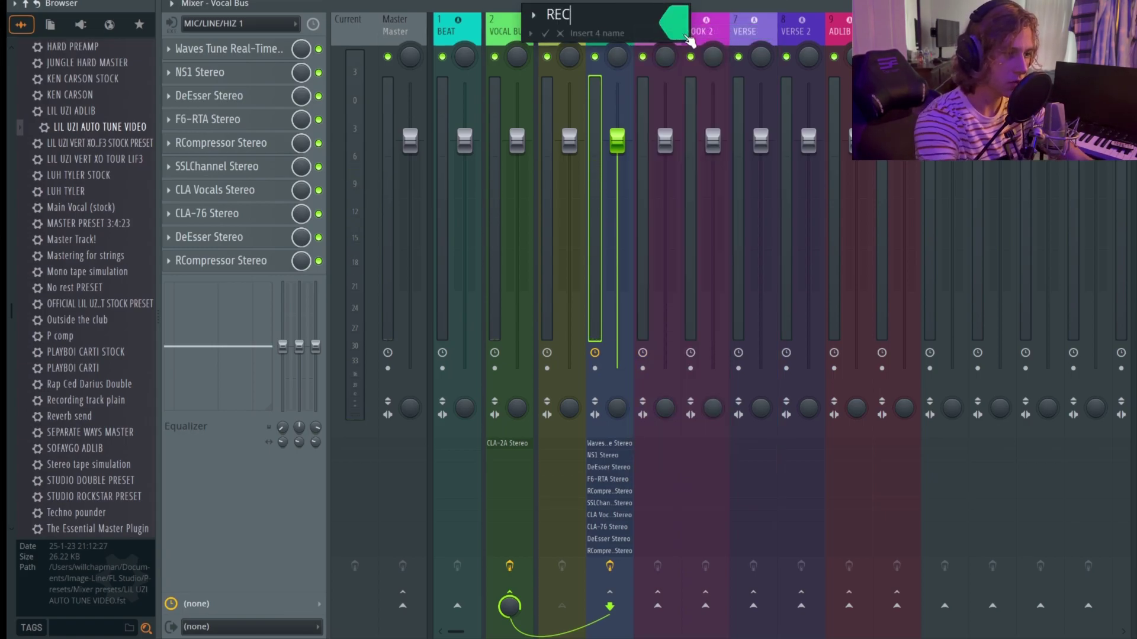
key("Return")
right_click(602, 33)
left_click(660, 44)
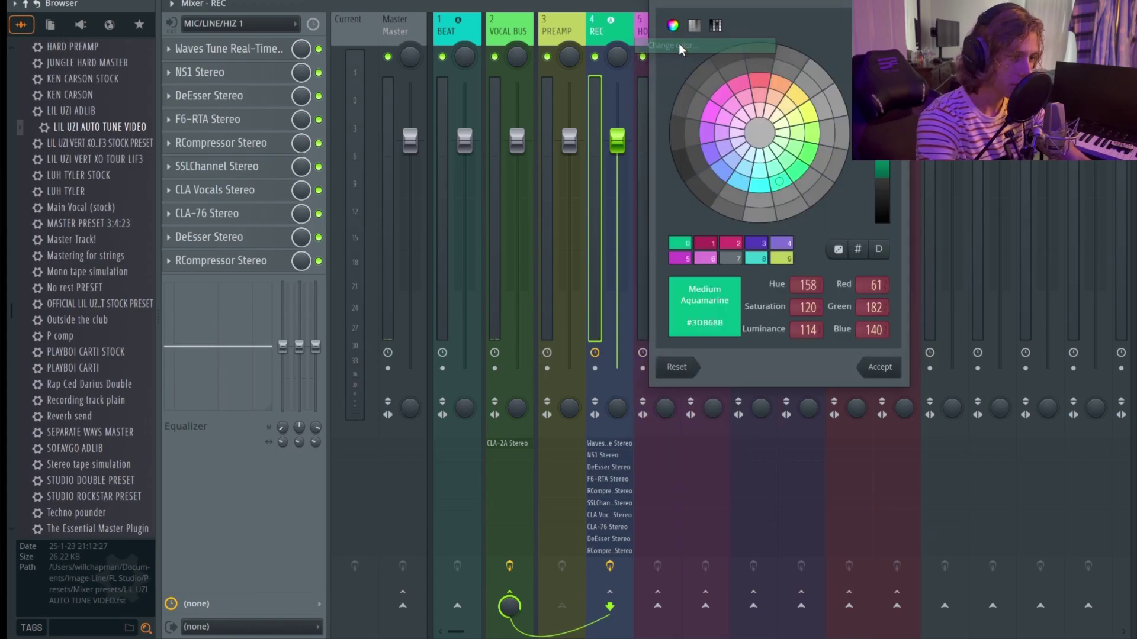
left_click(760, 188)
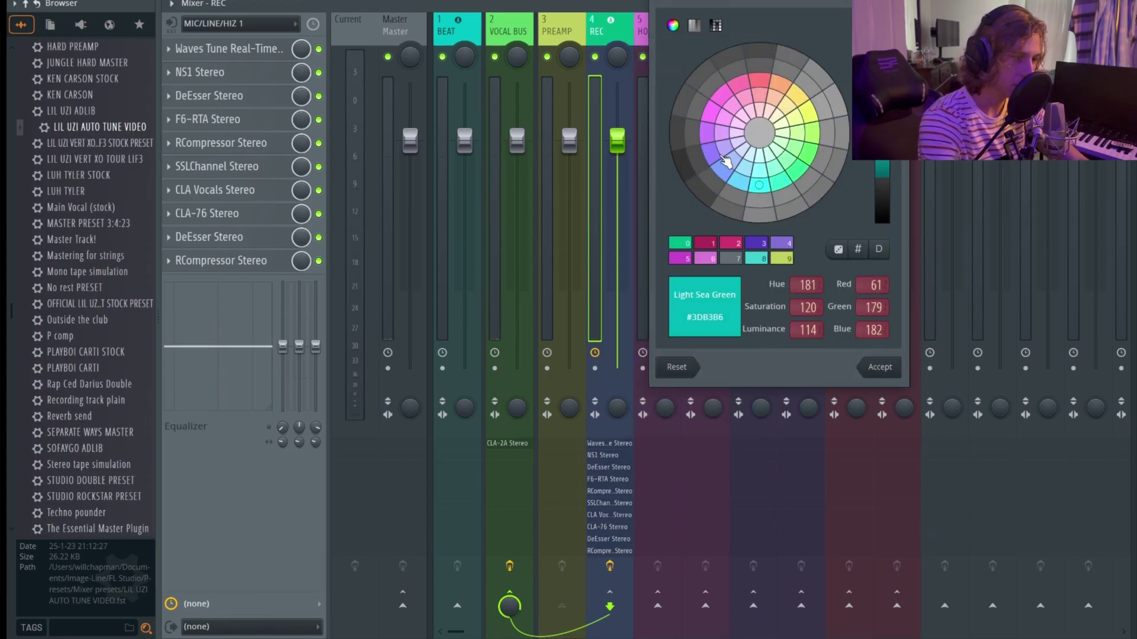
left_click(882, 368)
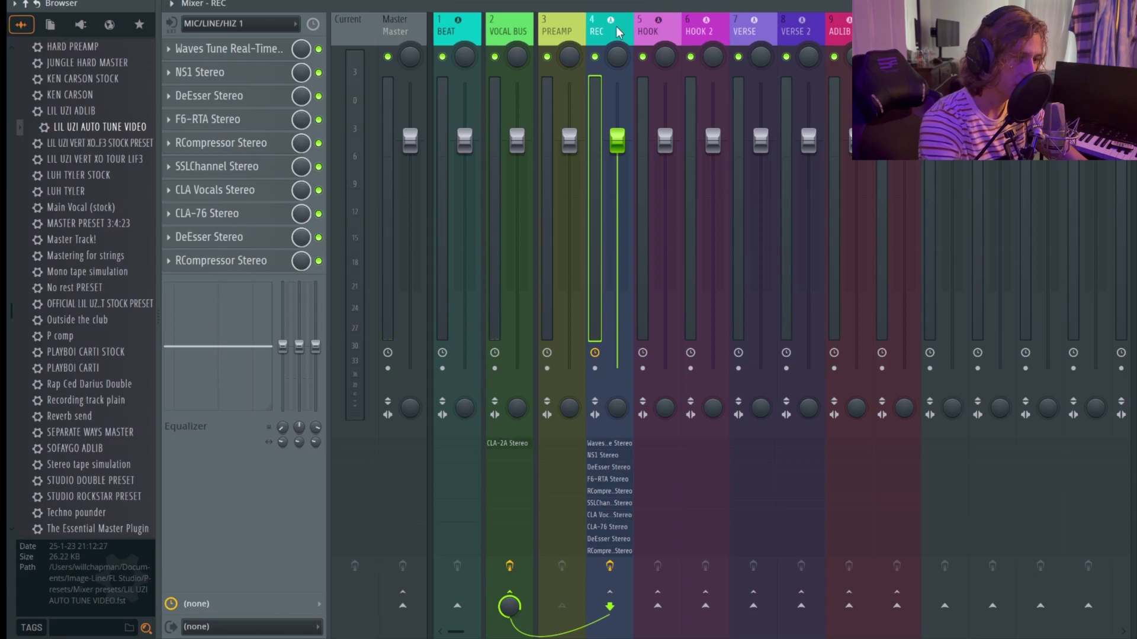
Step: Add a separator gap before the REC insert, then recheck PREAMP and REC
right_click(631, 18)
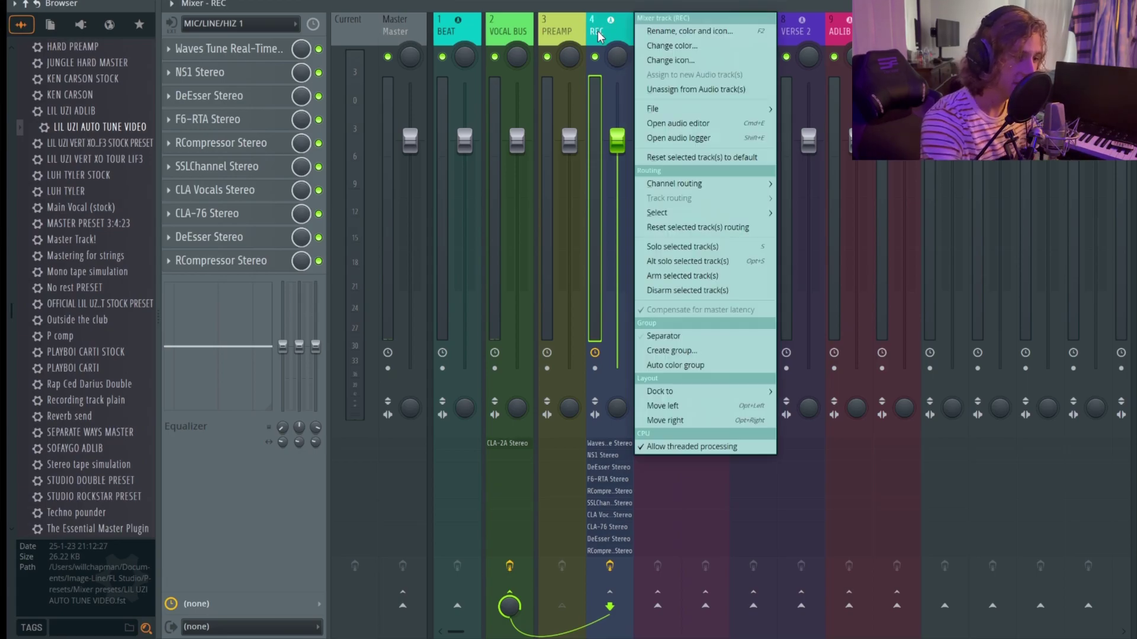
left_click(710, 335)
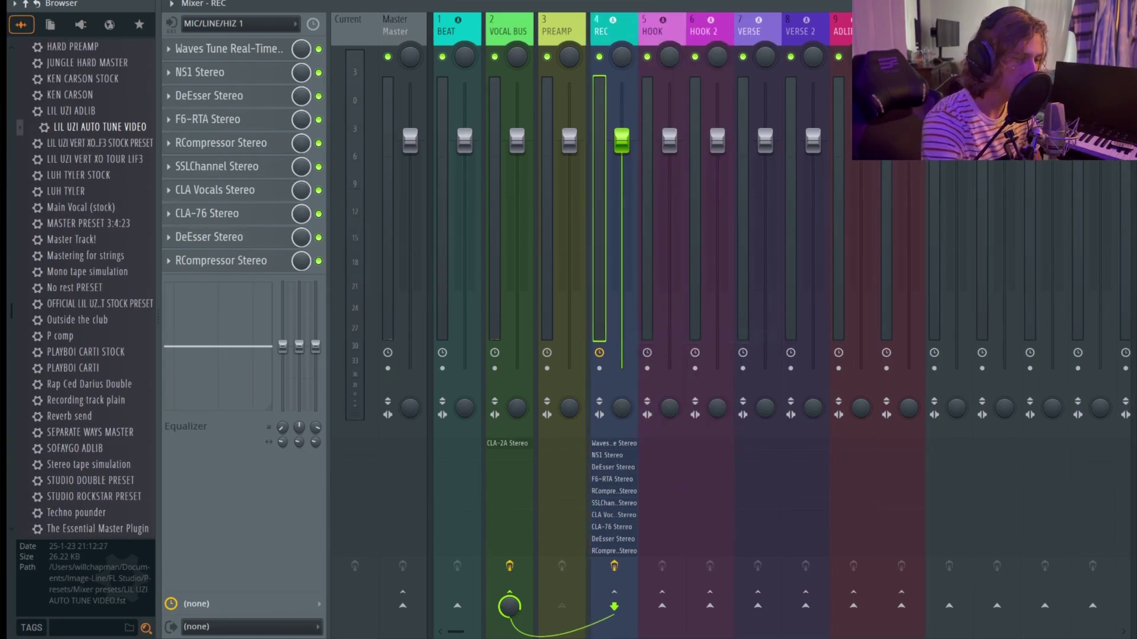
left_click(555, 32)
left_click(617, 30)
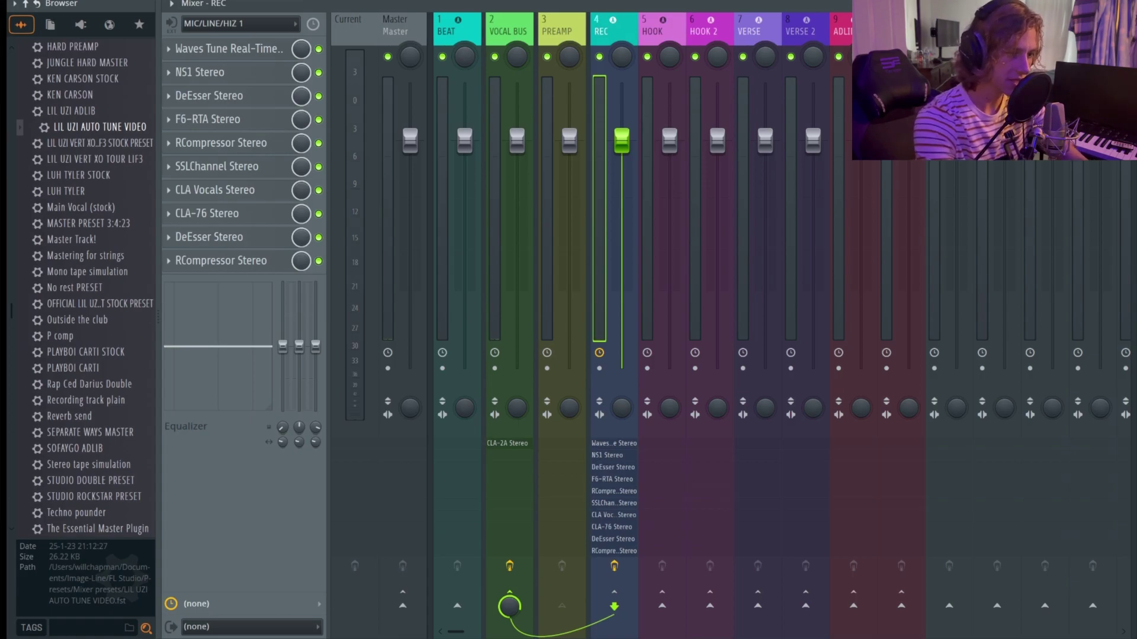
Step: Select the empty inserts 11 to 15 and dock them to the mixer's right side
left_click_drag(945, 31, 1107, 40)
right_click(929, 33)
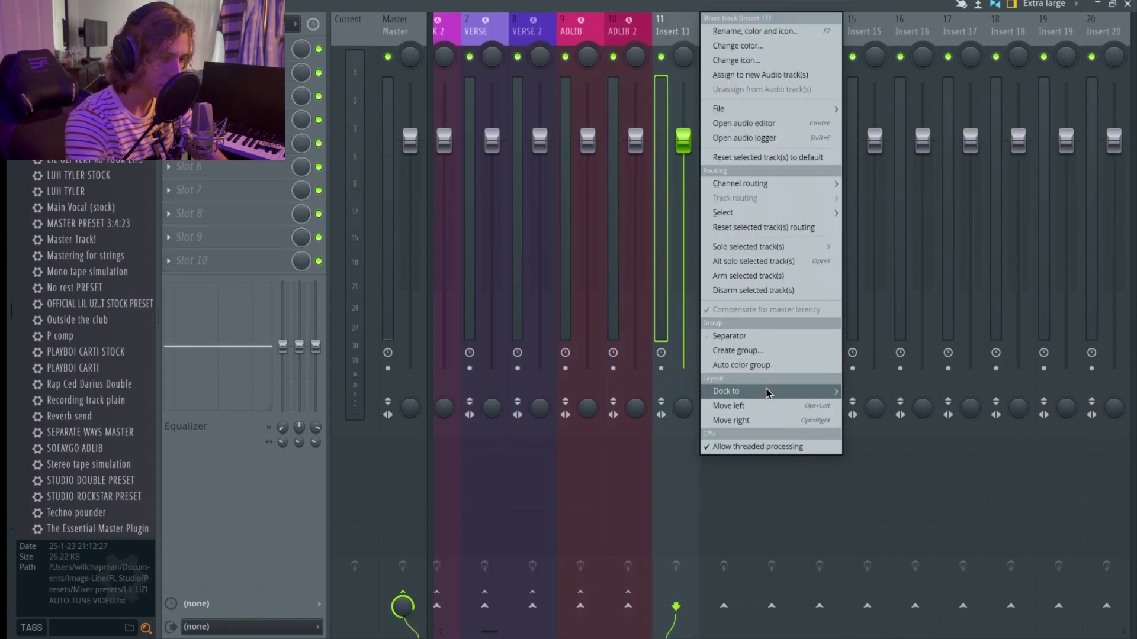
mouse_move(823, 391)
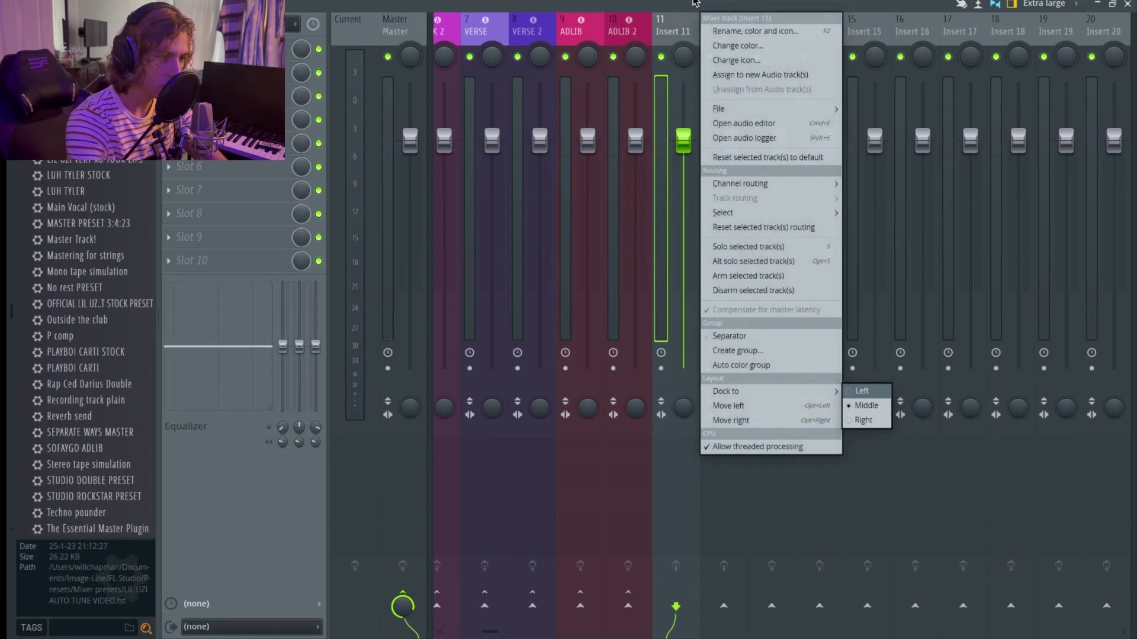
left_click_drag(684, 21, 866, 31)
right_click(674, 30)
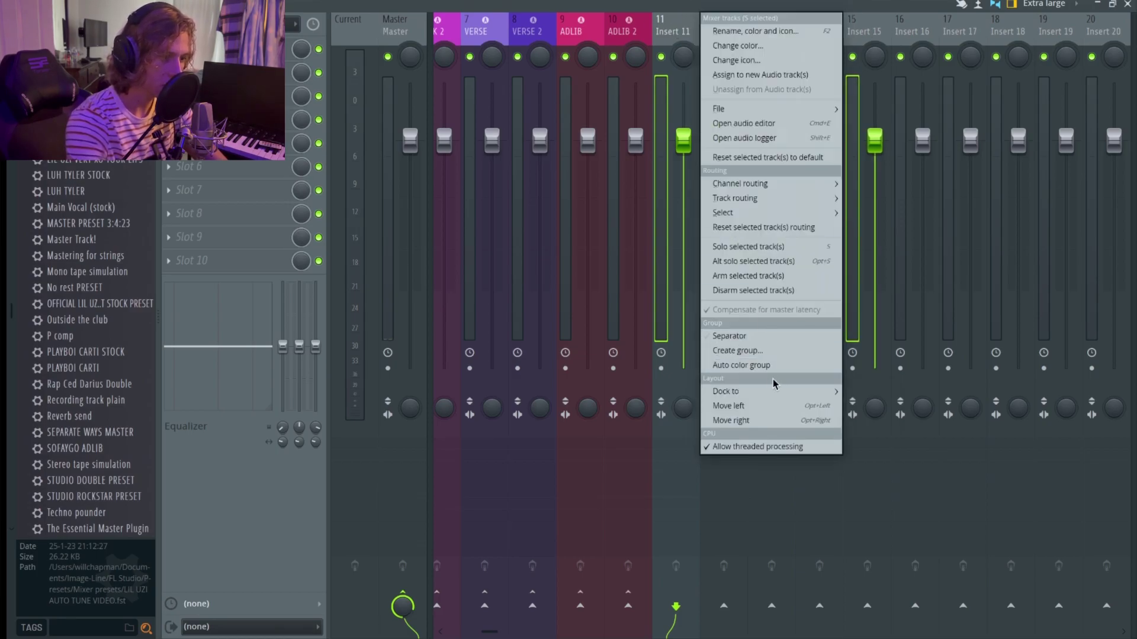
mouse_move(769, 393)
left_click(874, 421)
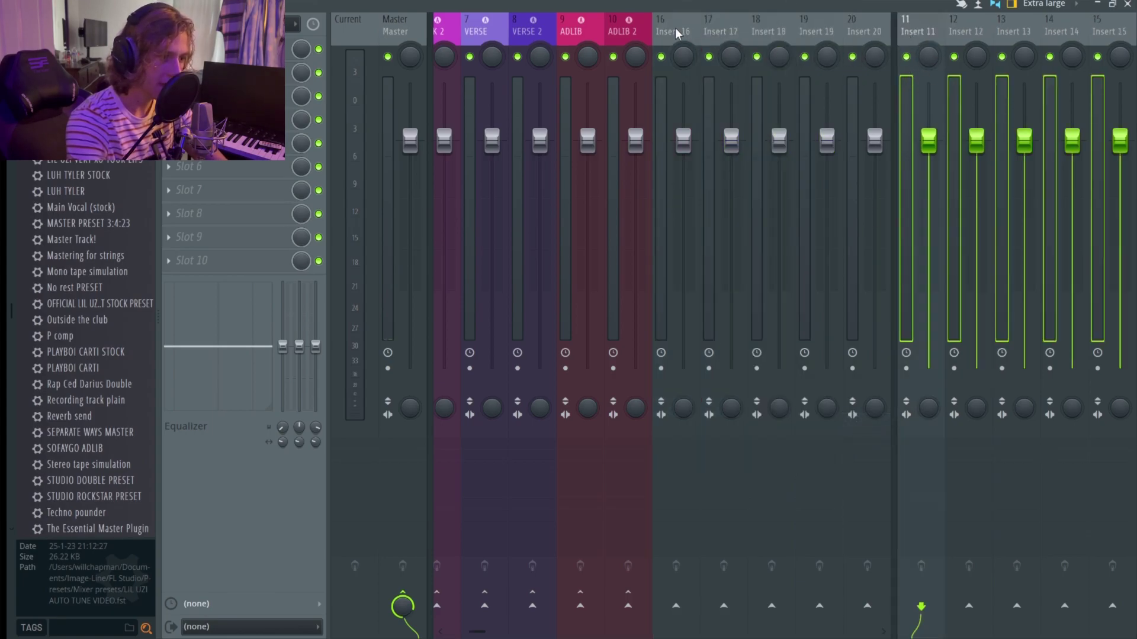
Step: Toggle REC's route to VOCAL BUS off and back on, then select HOOK
scroll(677, 32, "left", 5)
scroll(675, 31, "right", 5)
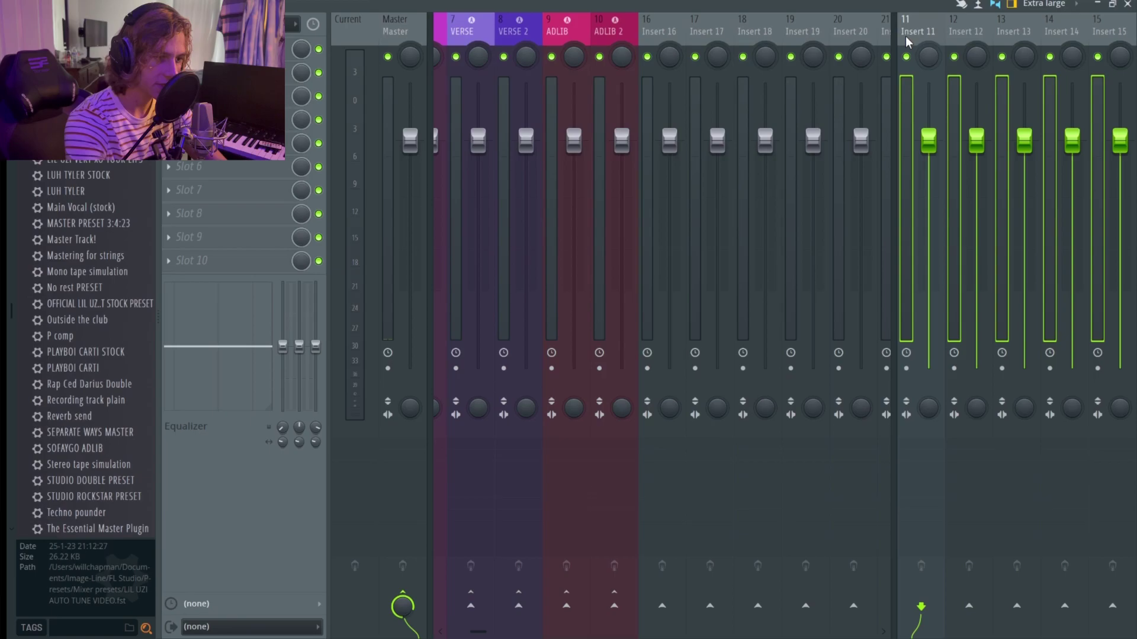
left_click(577, 56)
scroll(556, 29, "left", 6)
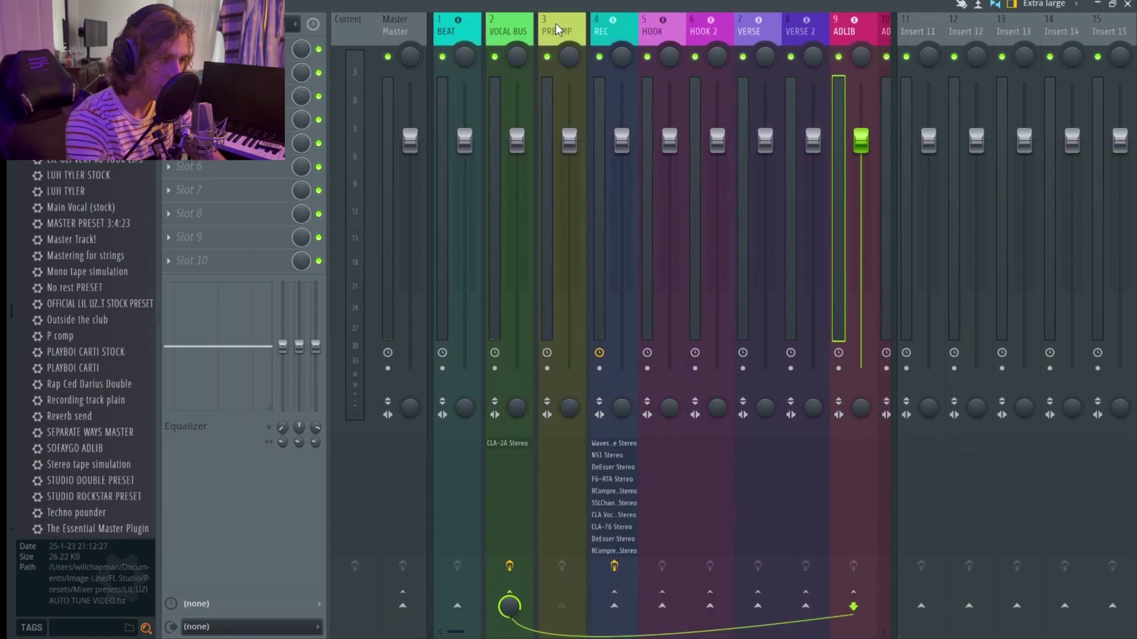
left_click(609, 592)
left_click(510, 604)
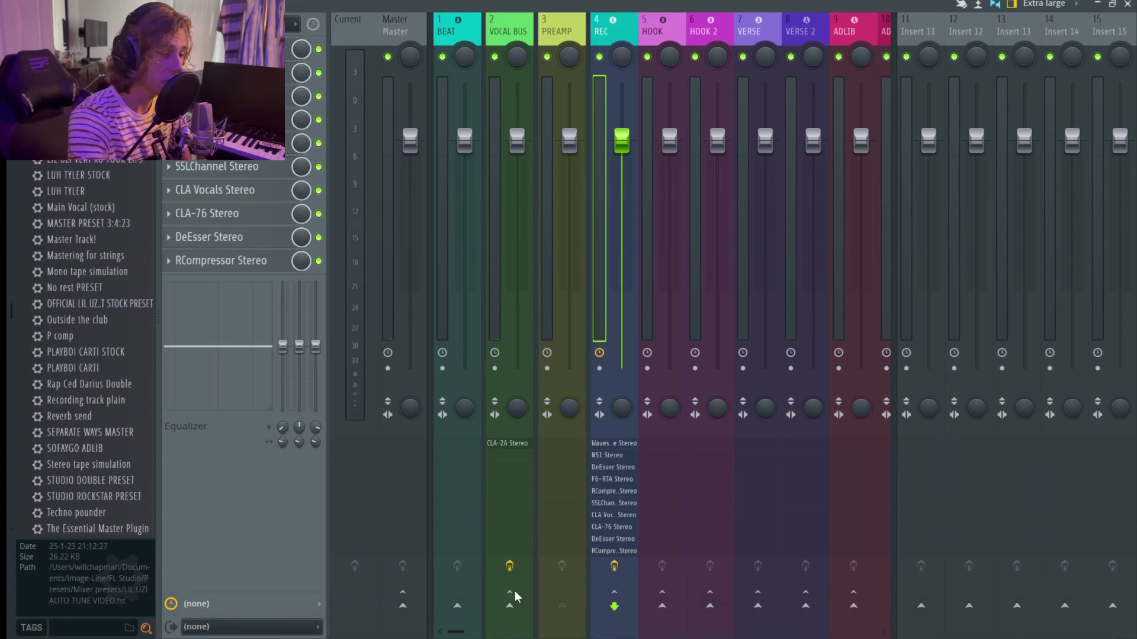
left_click(510, 604)
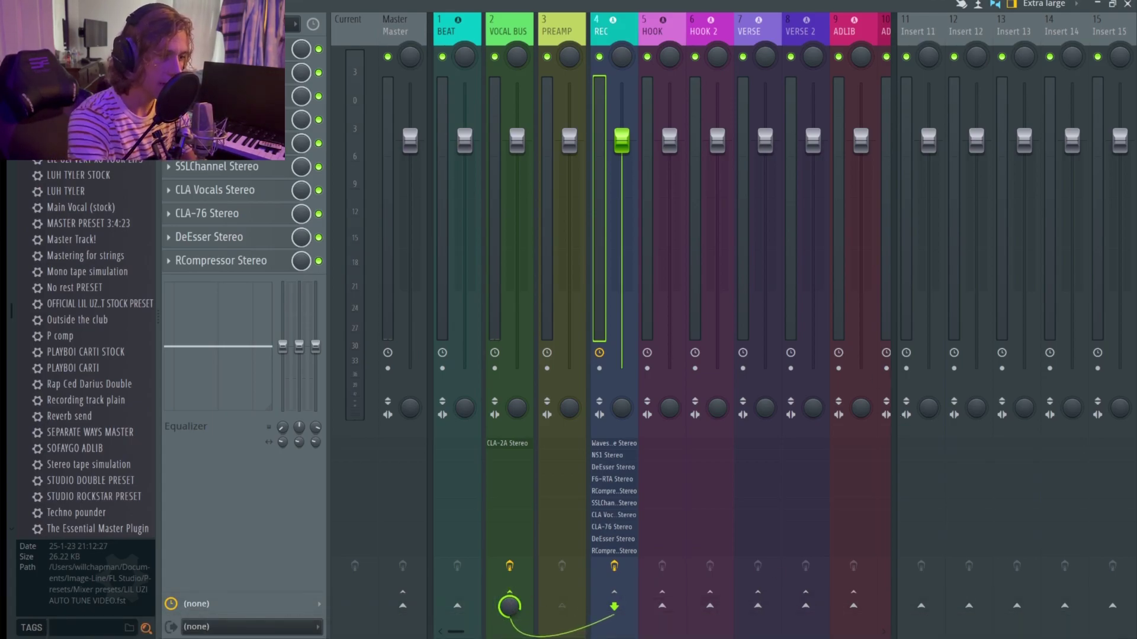
left_click(655, 178)
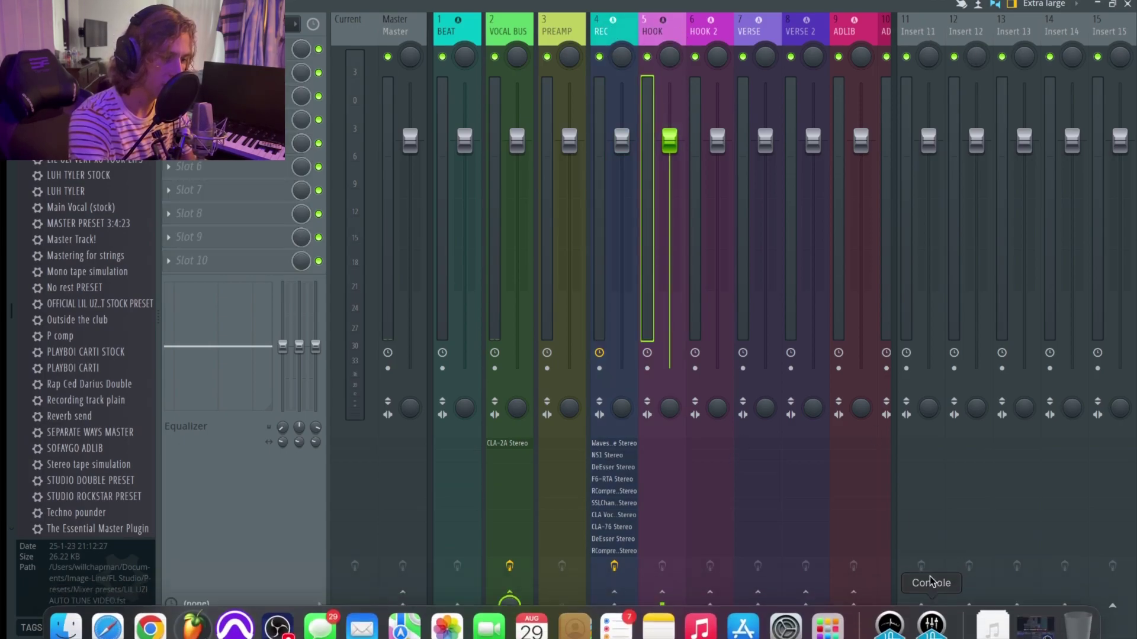
Step: Send HOOK to insert 11 and rename that insert DELAY
left_click(921, 605)
left_click(925, 25)
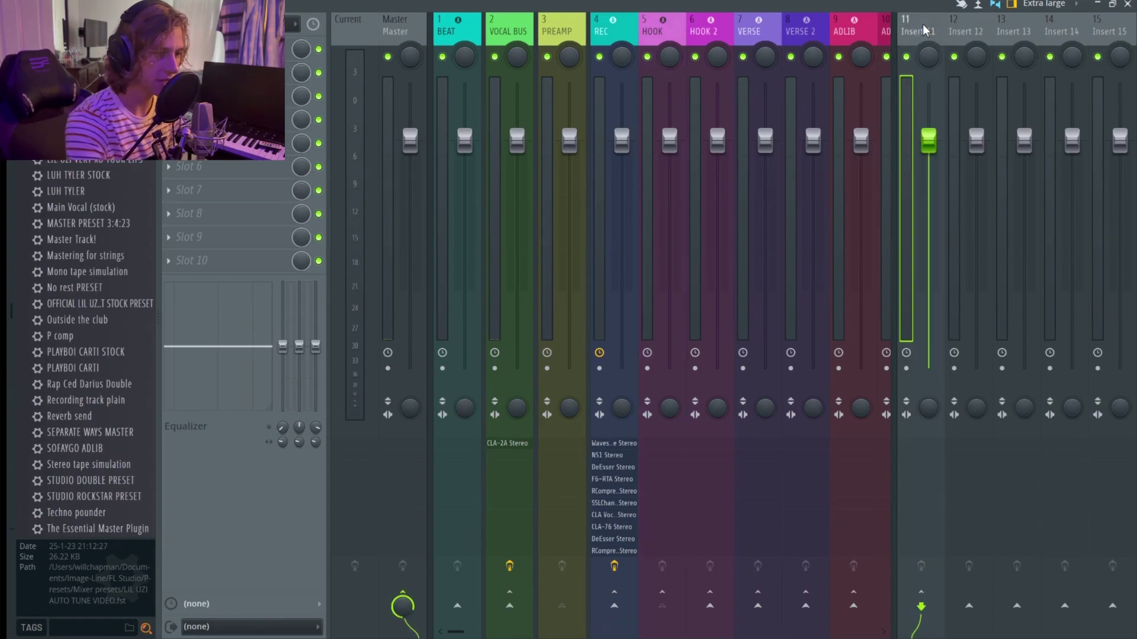
right_click(925, 24)
left_click(981, 31)
type("DERLAY")
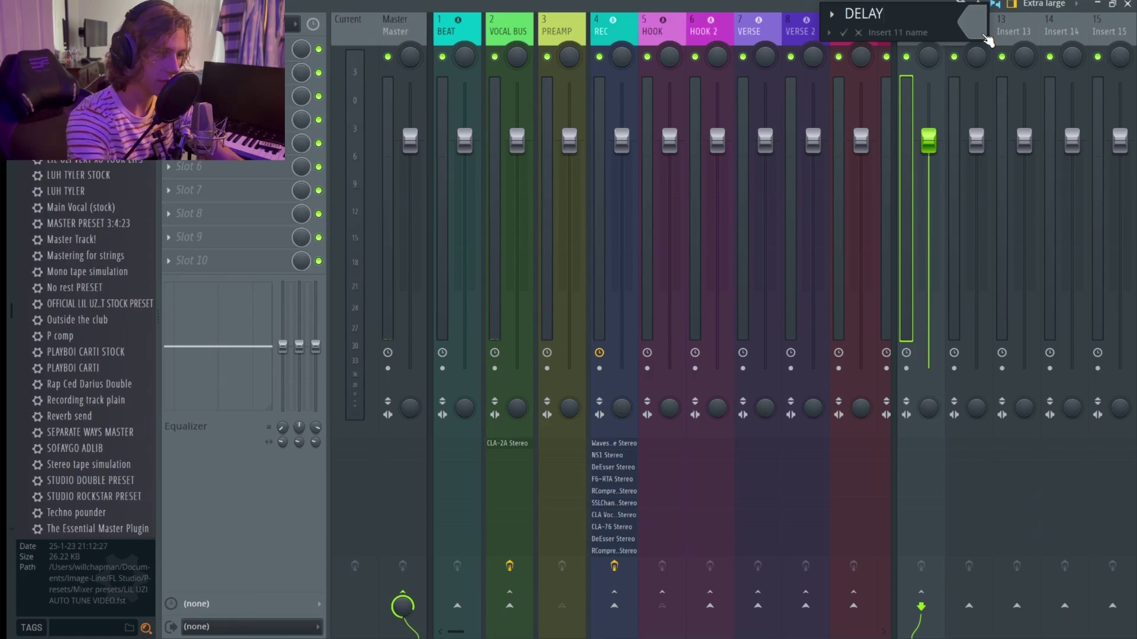
key("Return")
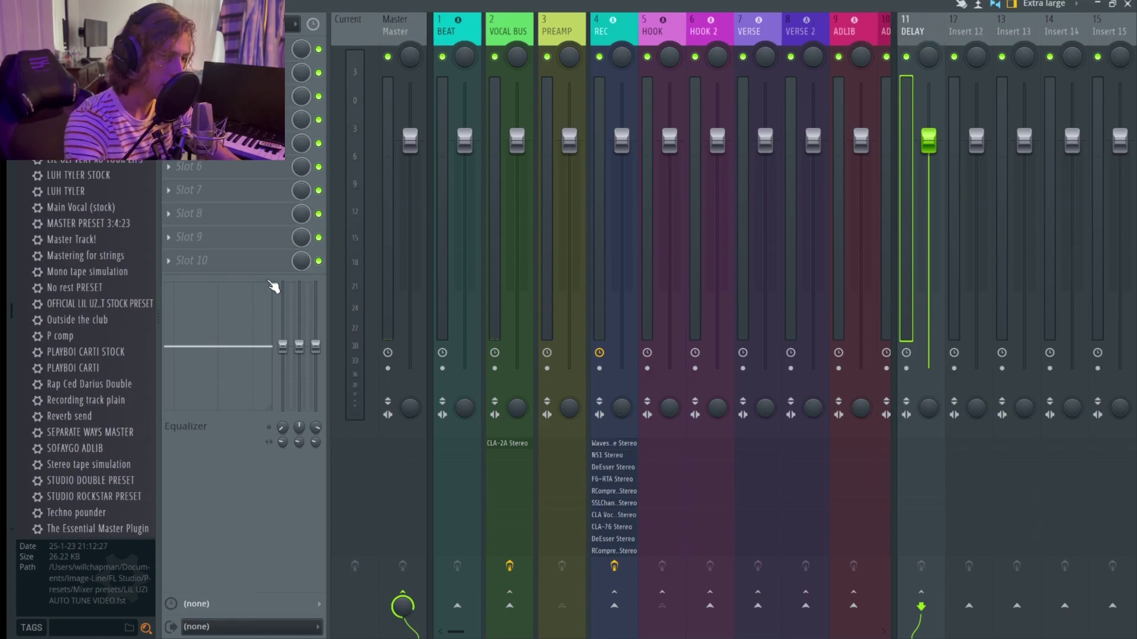
Step: Load H-Delay Stereo into an empty effect slot on the DELAY insert
left_click(233, 240)
left_click(237, 155)
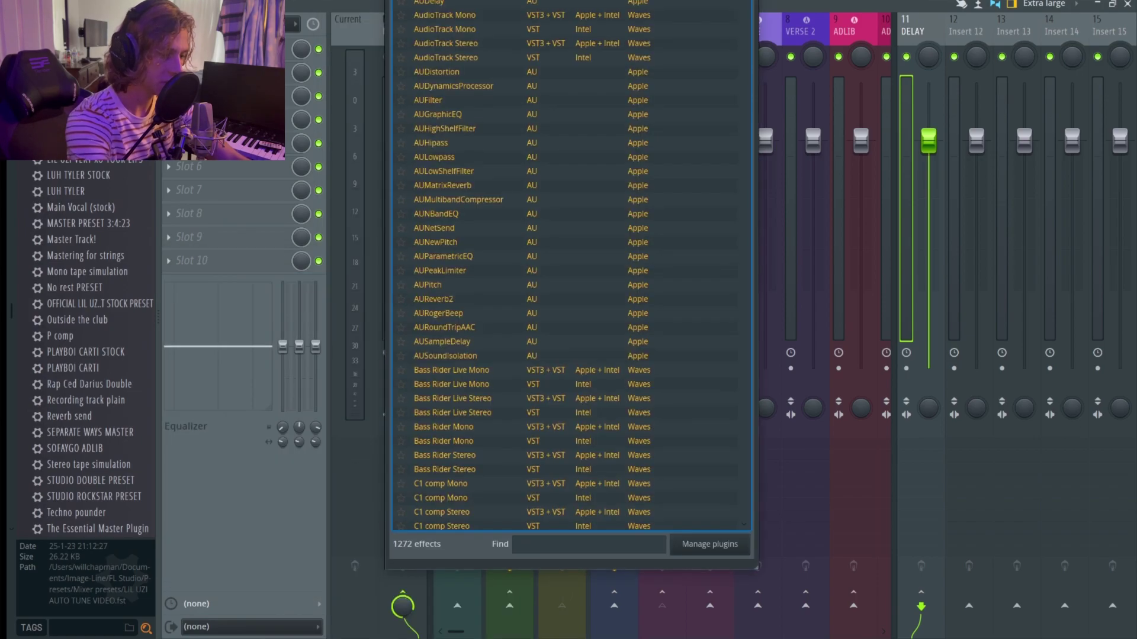
type("h-de")
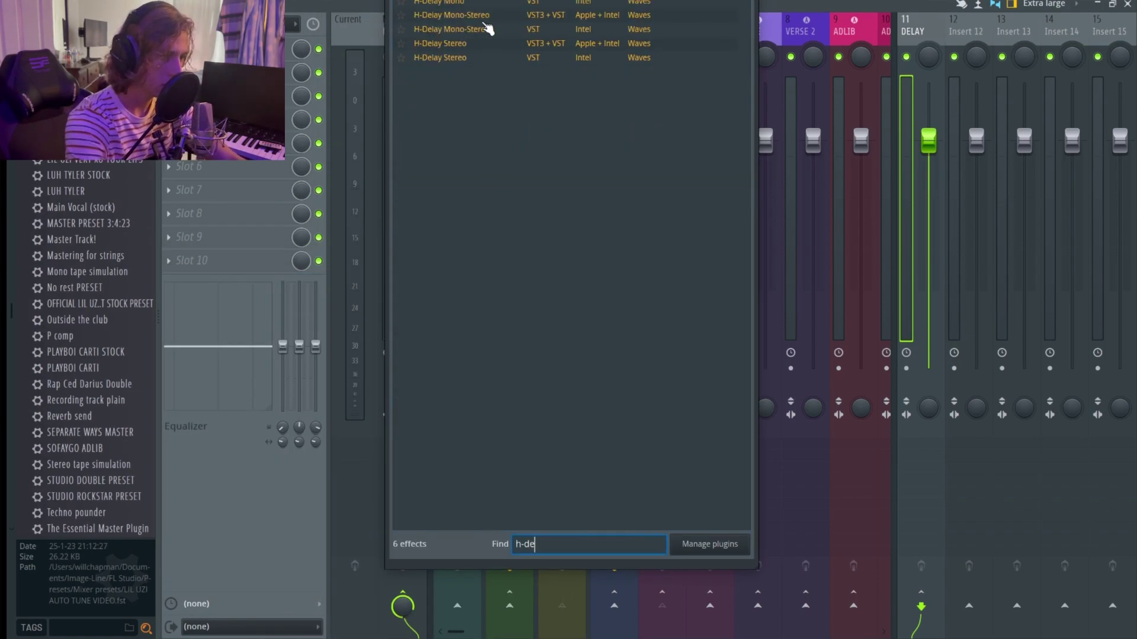
double_click(492, 45)
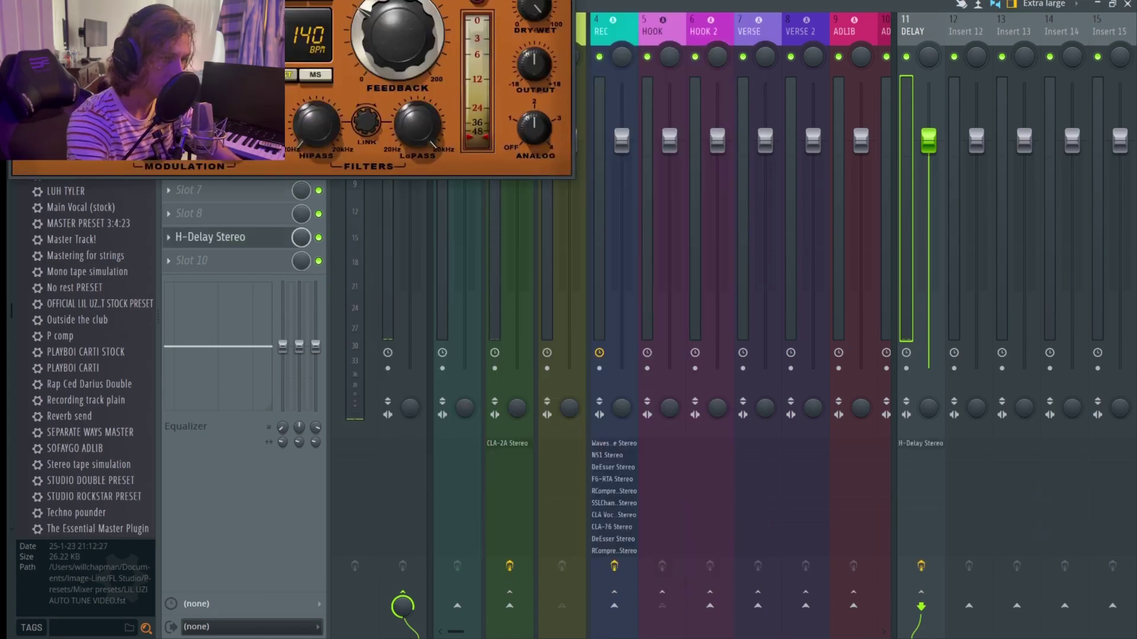
key("Escape")
Step: Arm REC for recording and close the mixer to record a vocal take
left_click(608, 22)
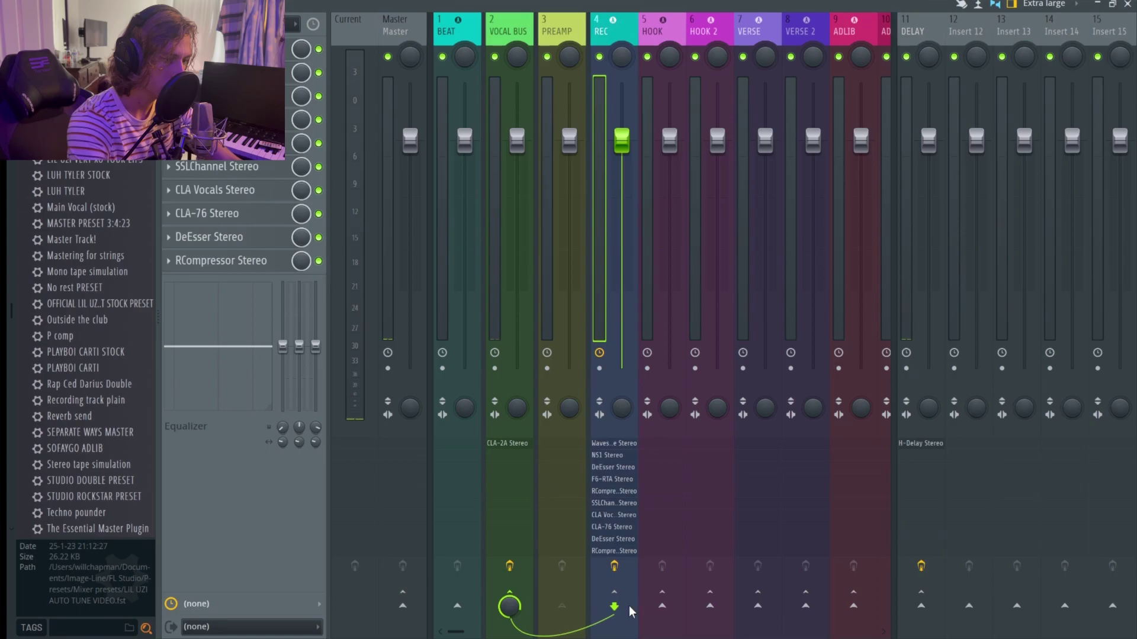
left_click(599, 368)
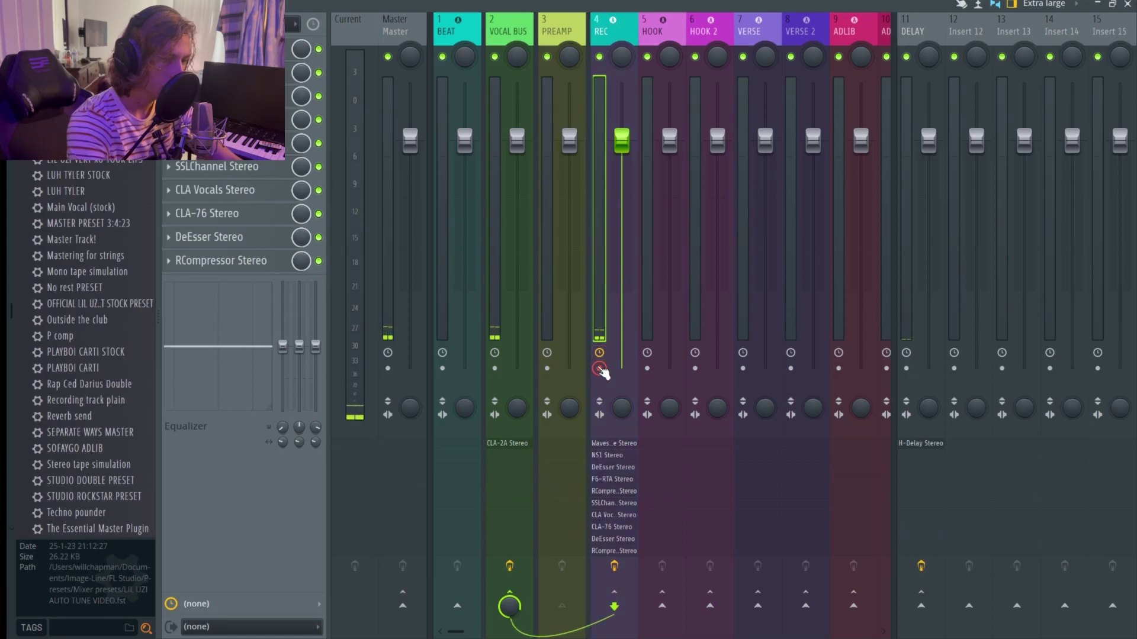
left_click(1128, 4)
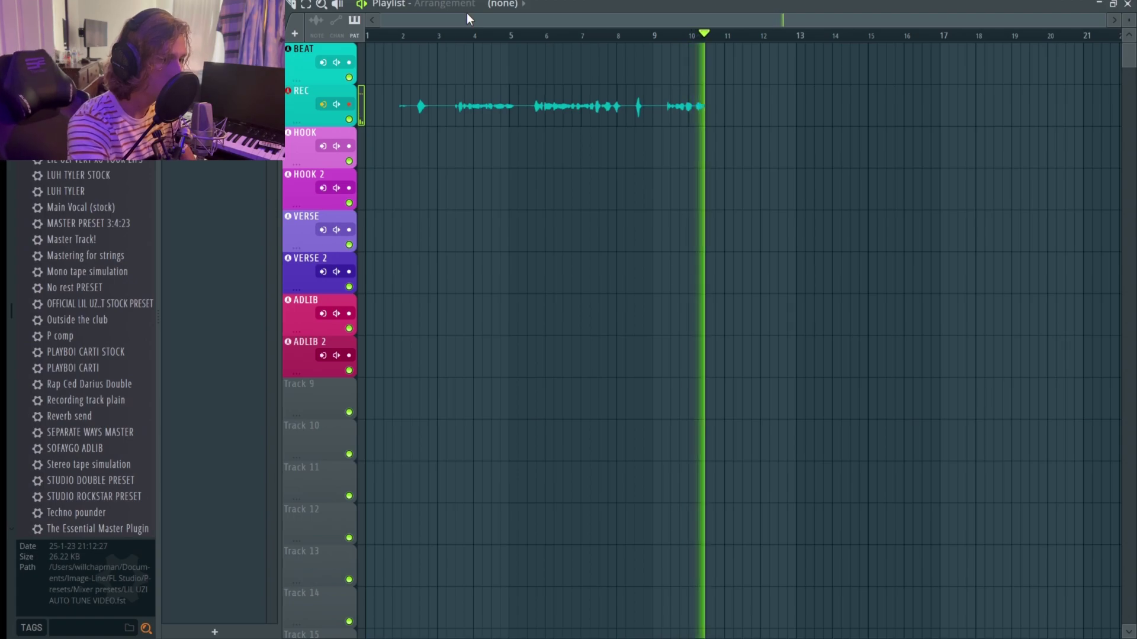
Step: Stop the test take, move it to HOOK, play it back, delete it, and reopen the Mixer
key("space")
left_click_drag(552, 108, 554, 151)
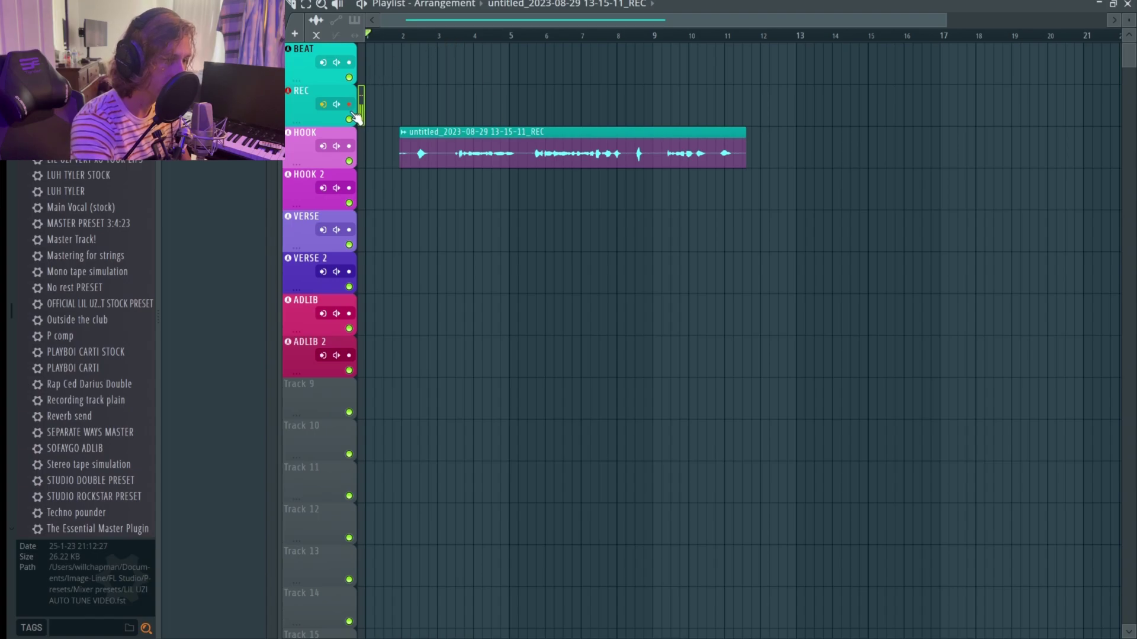
left_click(456, 35)
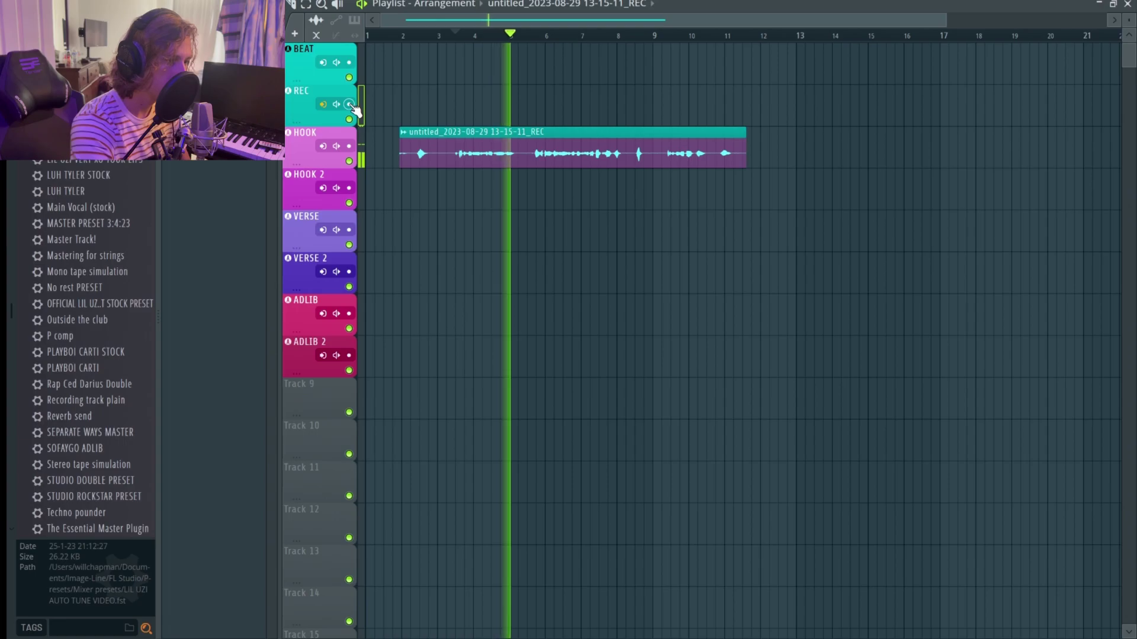
key("space")
right_click(464, 137)
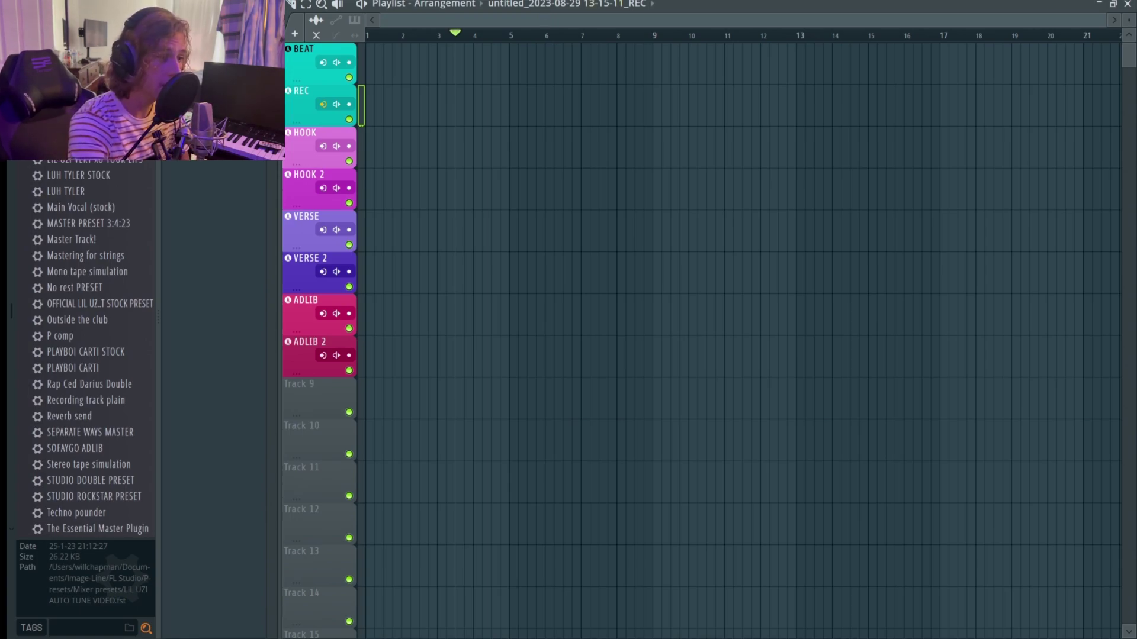
key("F9")
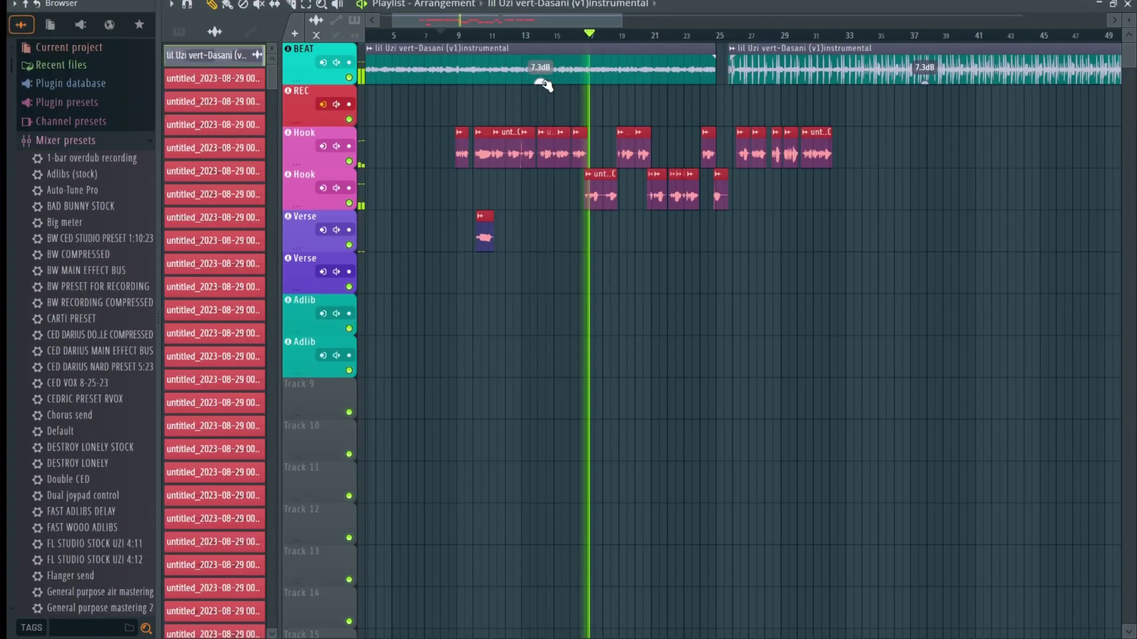
Step: Scroll along the Playlist to review the Dasani instrumental on BEAT and the recorded Hook takes
scroll(718, 101, "right", 3)
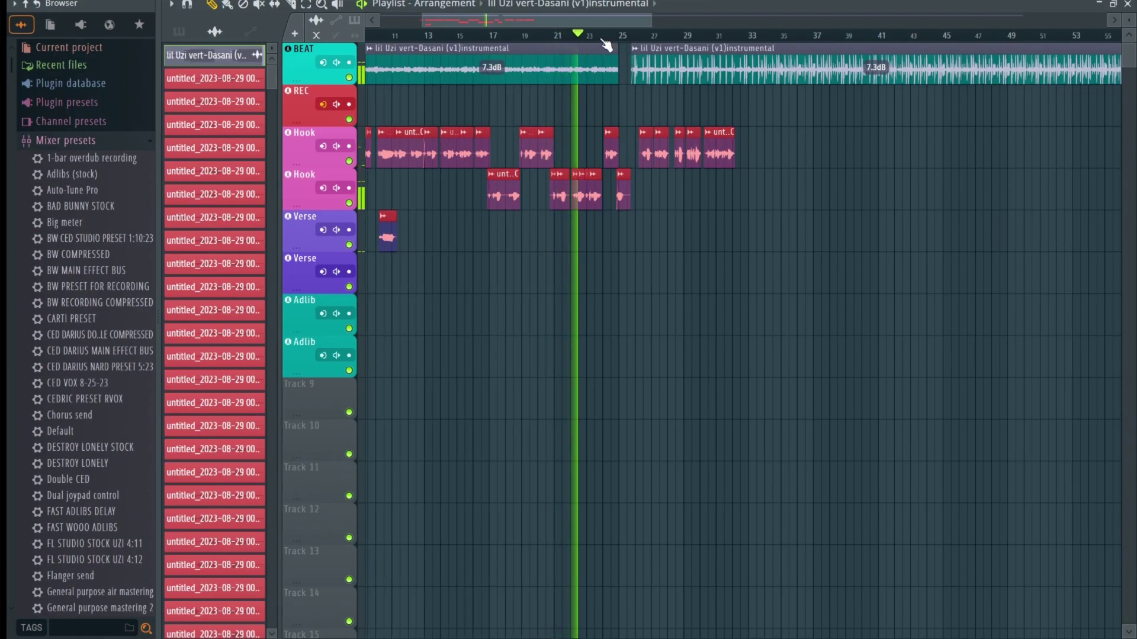
scroll(608, 82, "up", 3)
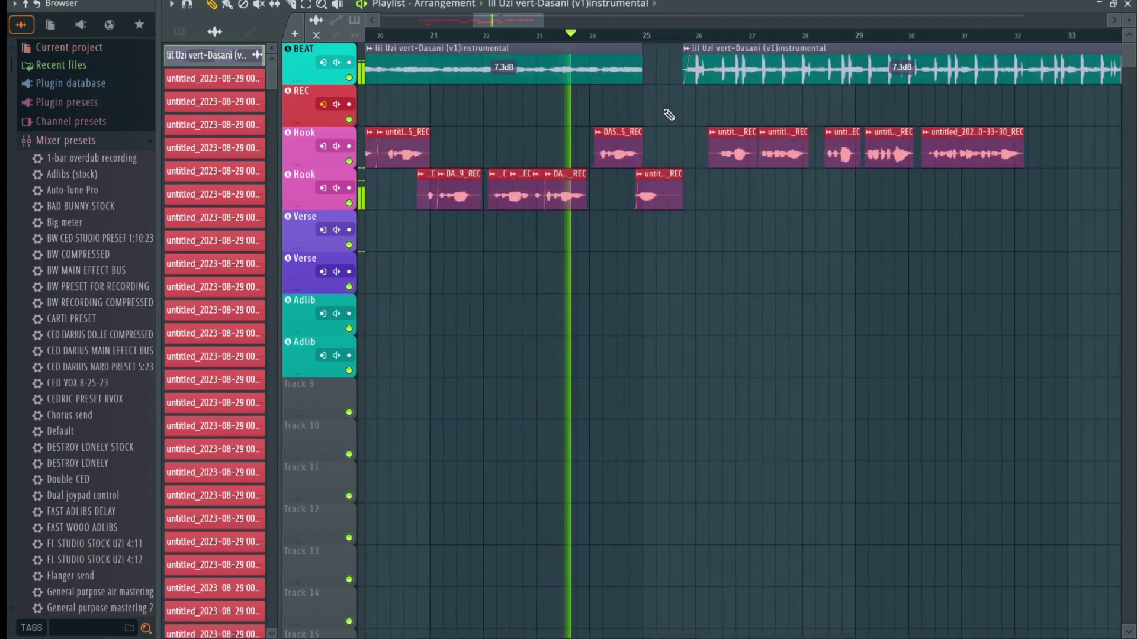